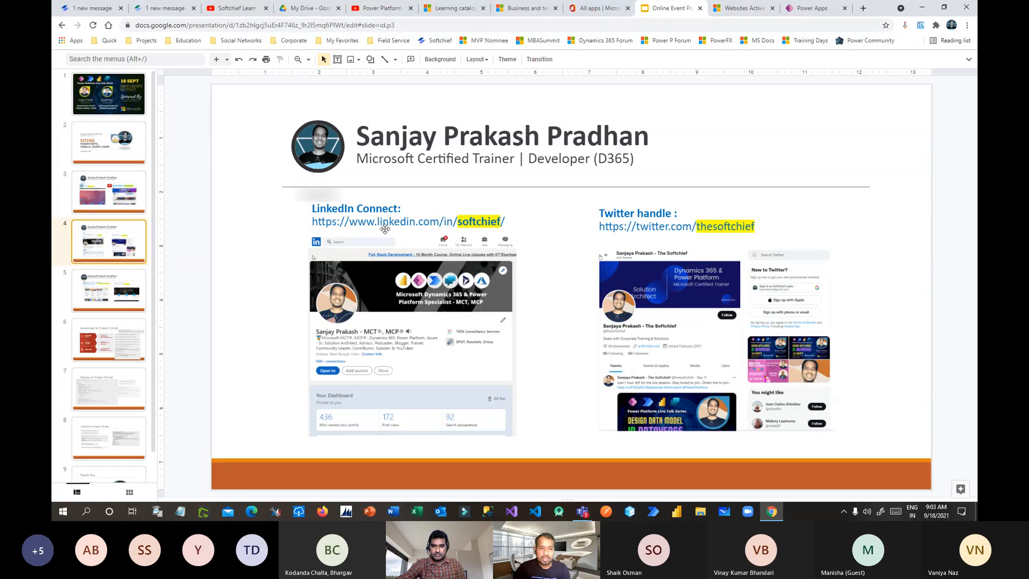
Step: Go to slide 5, which covers the Mumbai Power Platform and Softchief communities
left_click(110, 286)
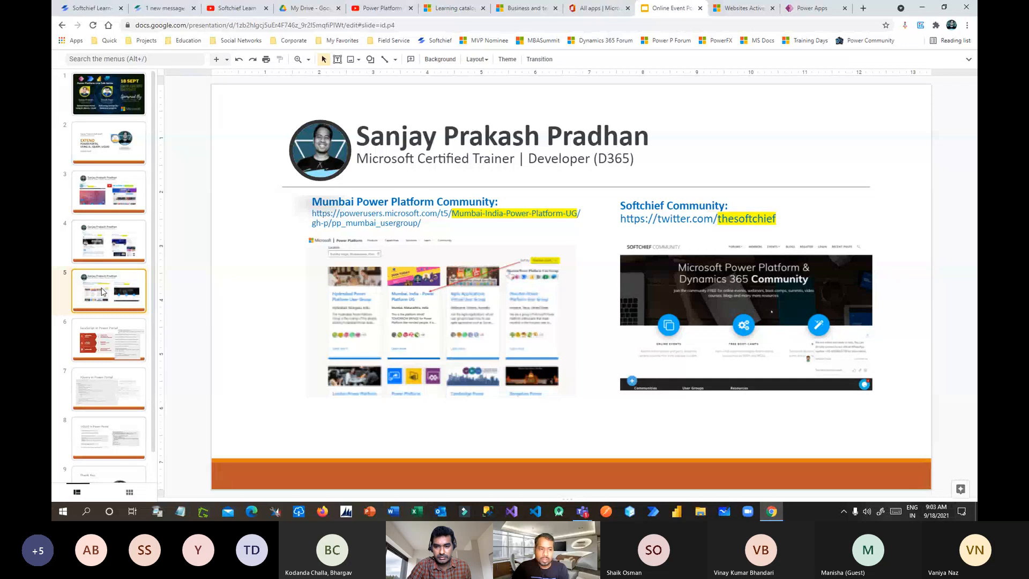
left_click(164, 8)
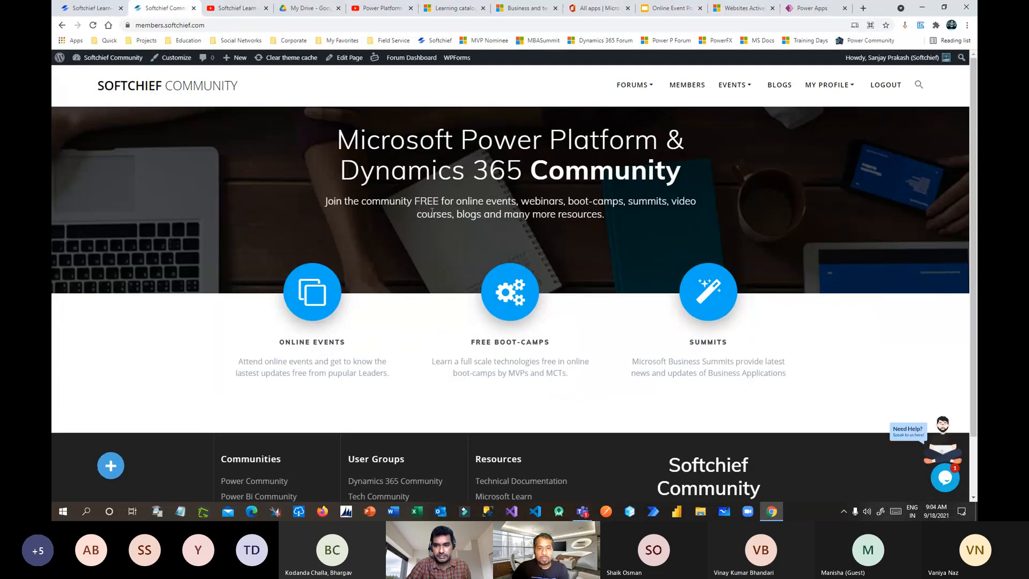
scroll(675, 259, "down", 2)
scroll(638, 266, "up", 2)
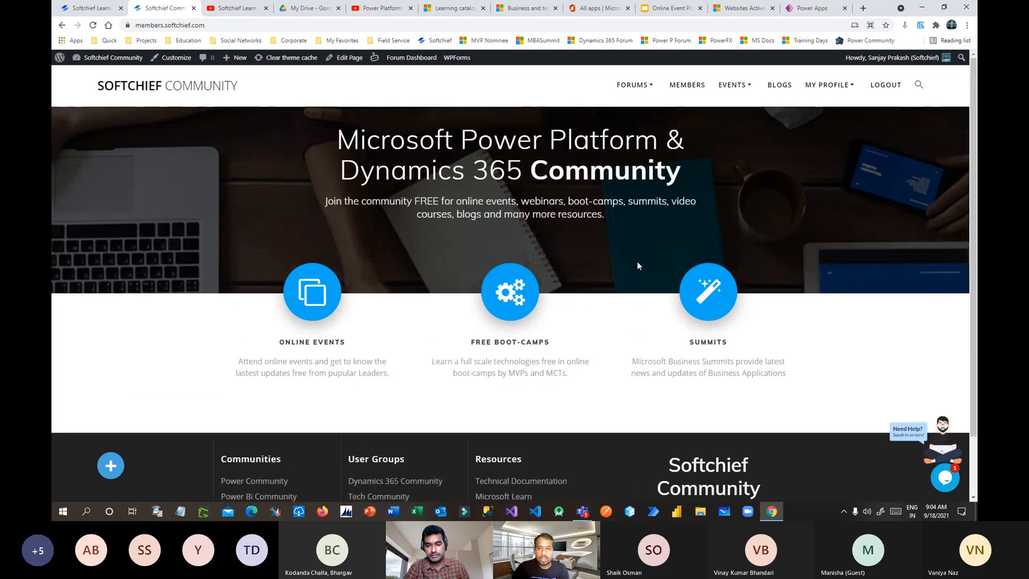
left_click(688, 86)
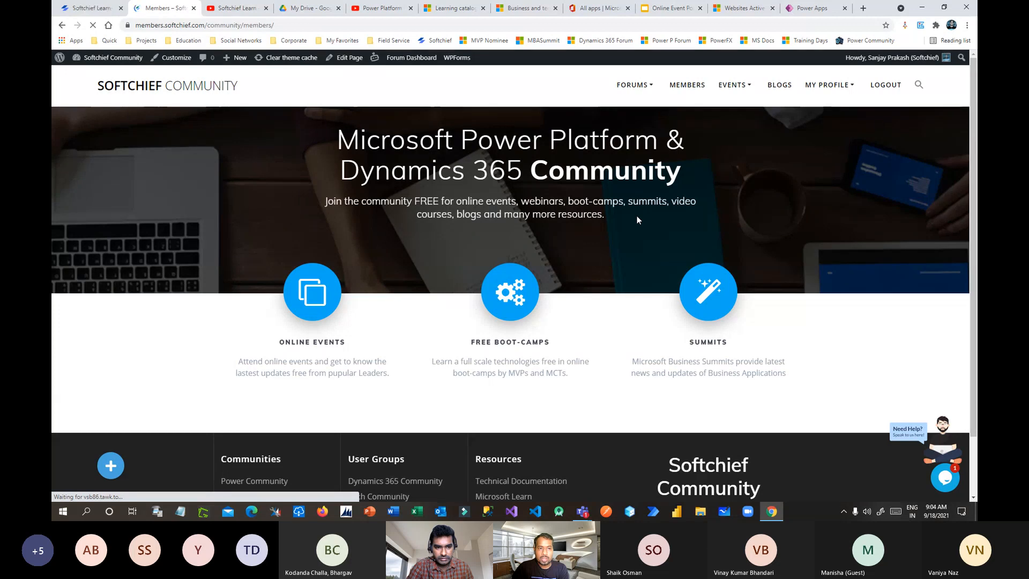
scroll(633, 240, "down", 20)
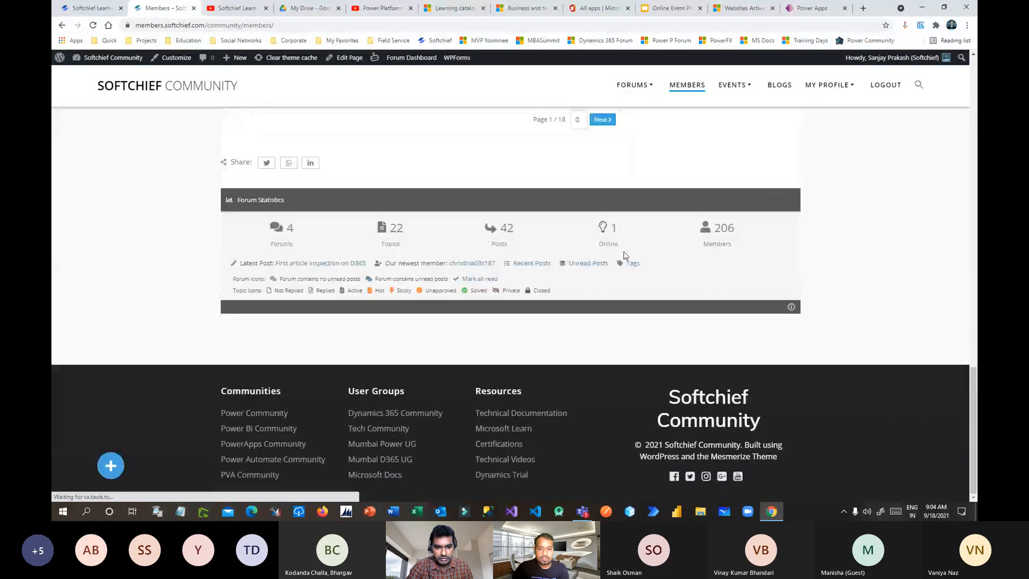
scroll(657, 240, "up", 7)
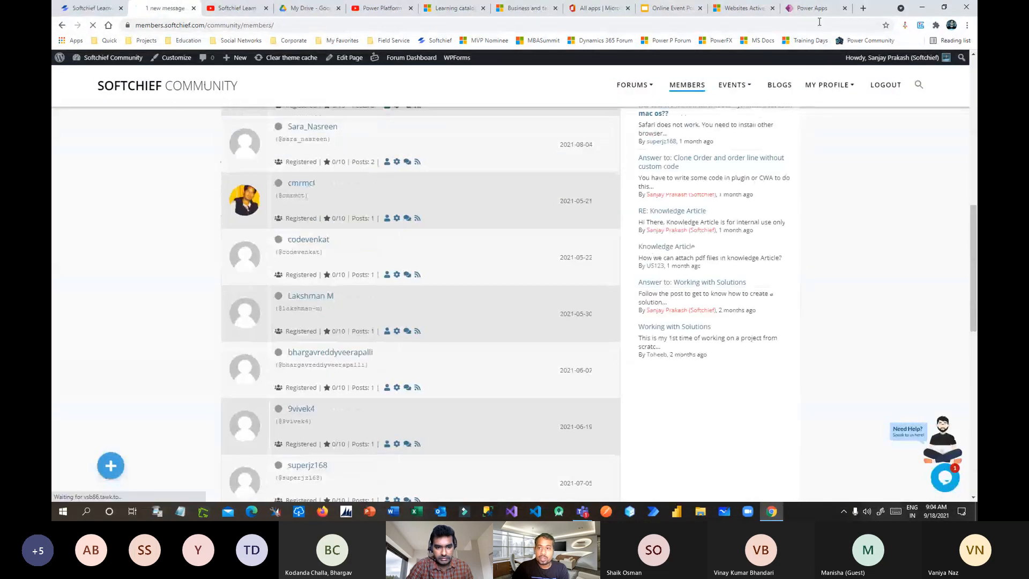
left_click(665, 8)
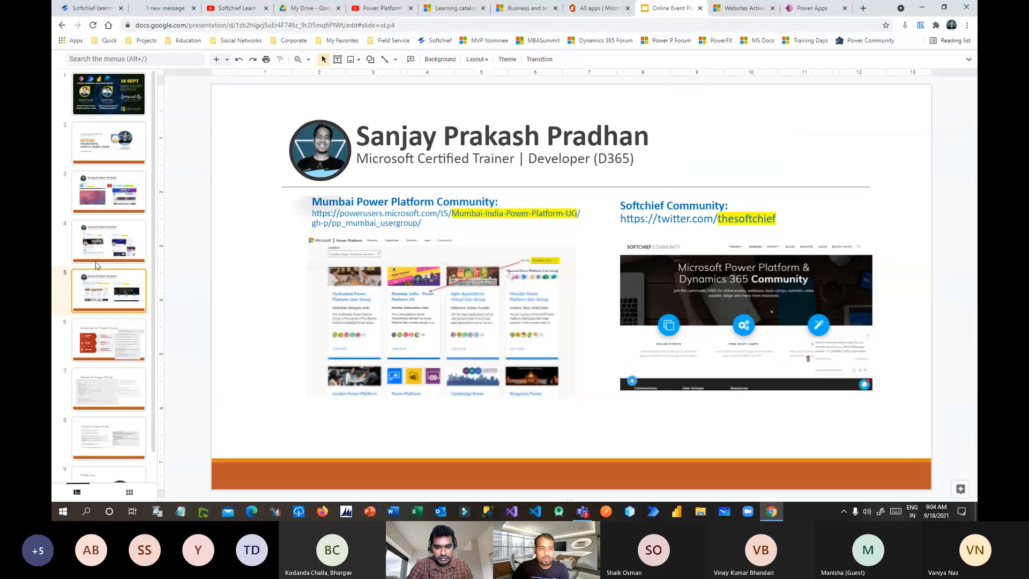
Step: Show slide 6, 'JavaScript in Power Portal', in the deck
left_click(111, 339)
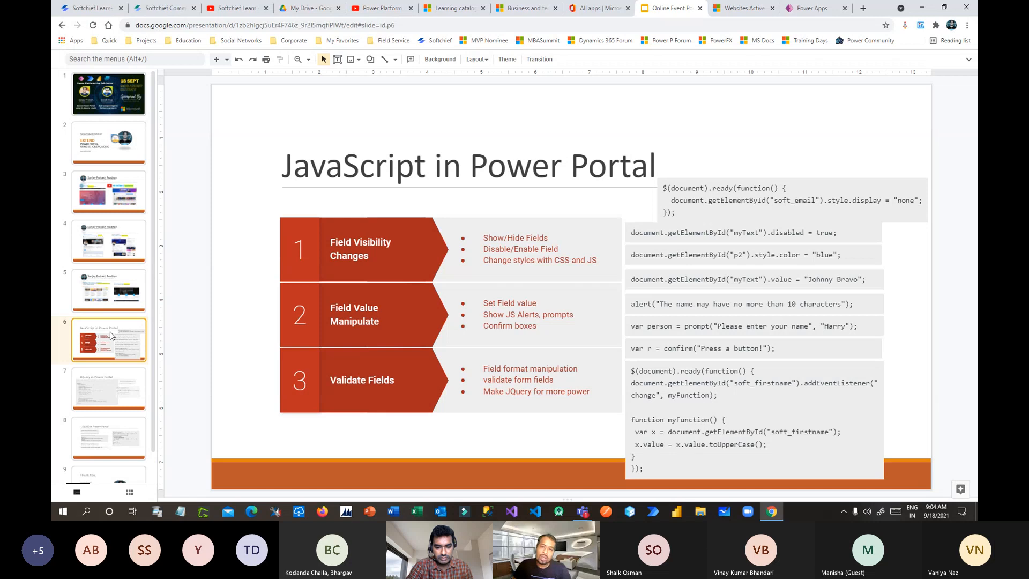
Step: List the Active Basic Forms: Contact Us, Student Create, Student Edit and Student View
left_click(738, 9)
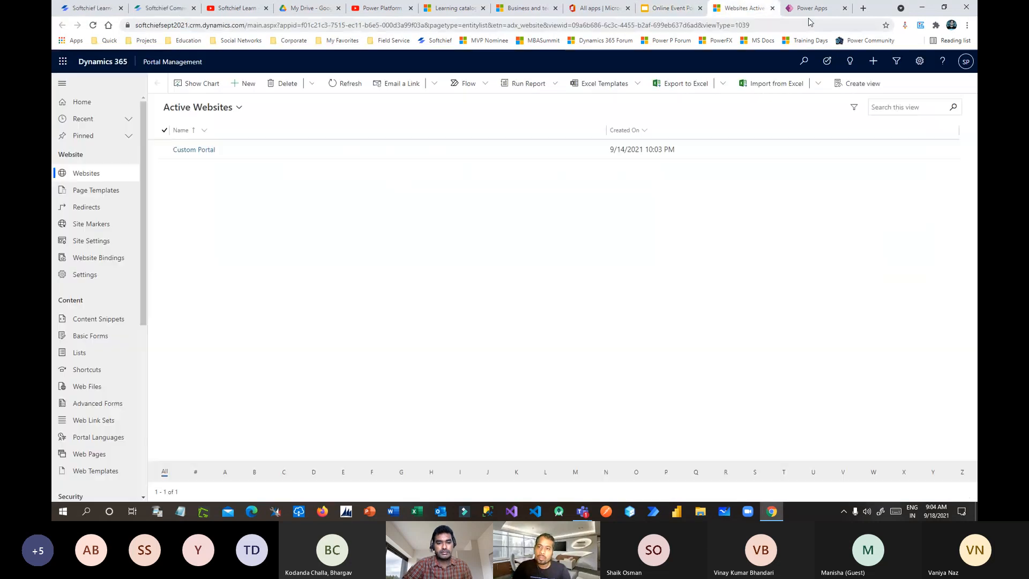
left_click(811, 8)
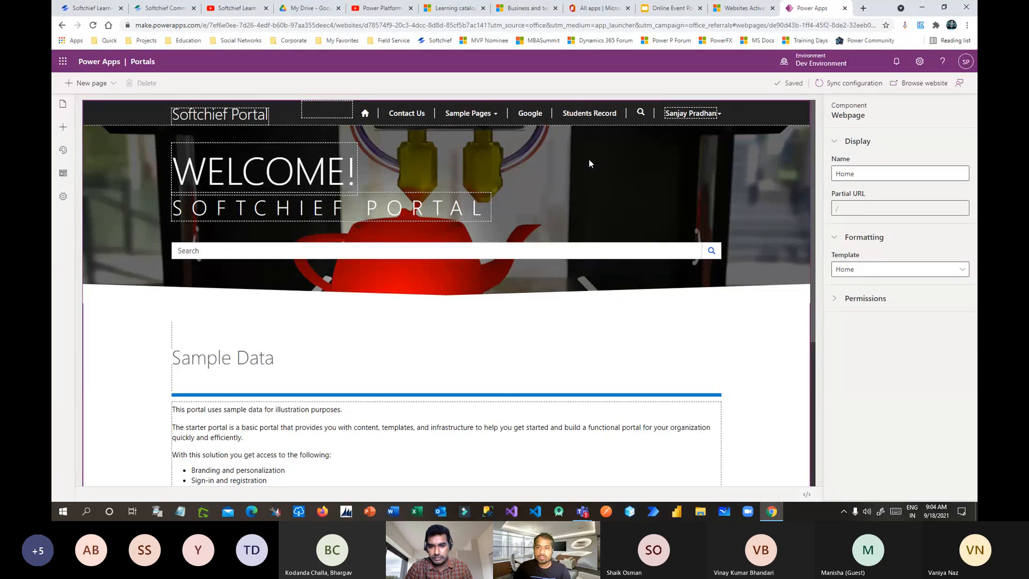
left_click(744, 8)
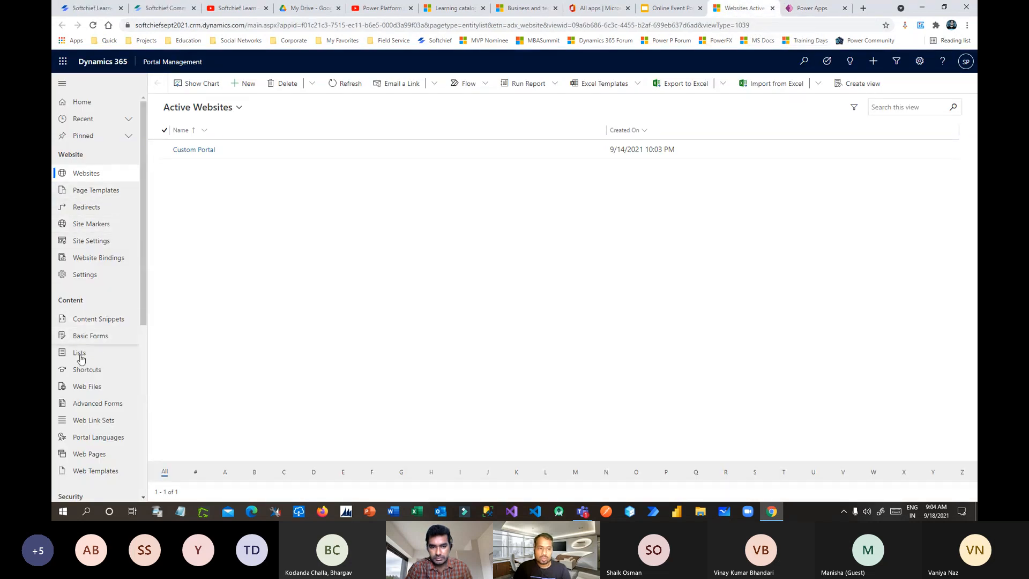
scroll(85, 375, "down", 2)
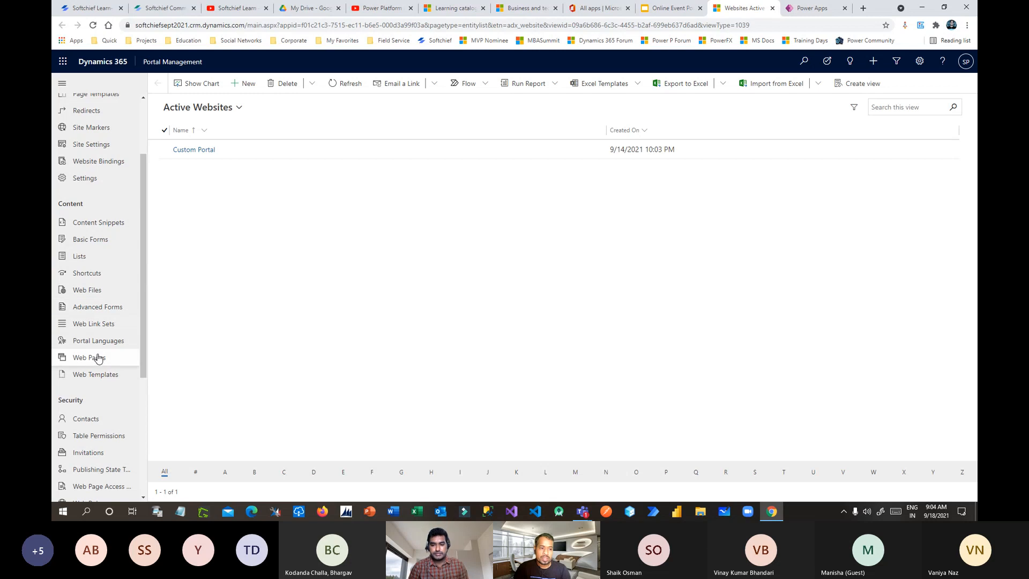
left_click(95, 375)
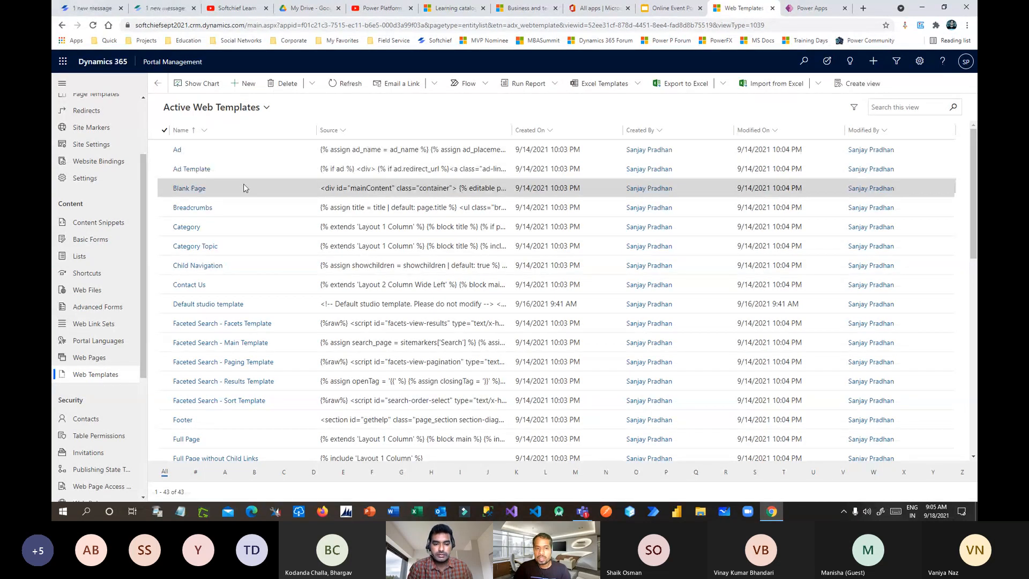
scroll(225, 255, "down", 5)
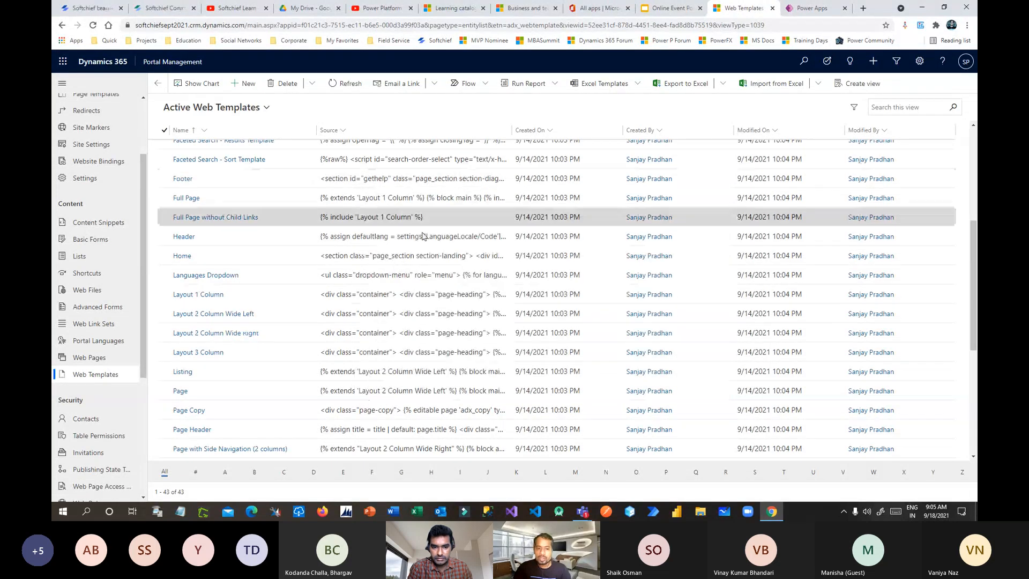
scroll(423, 333, "up", 5)
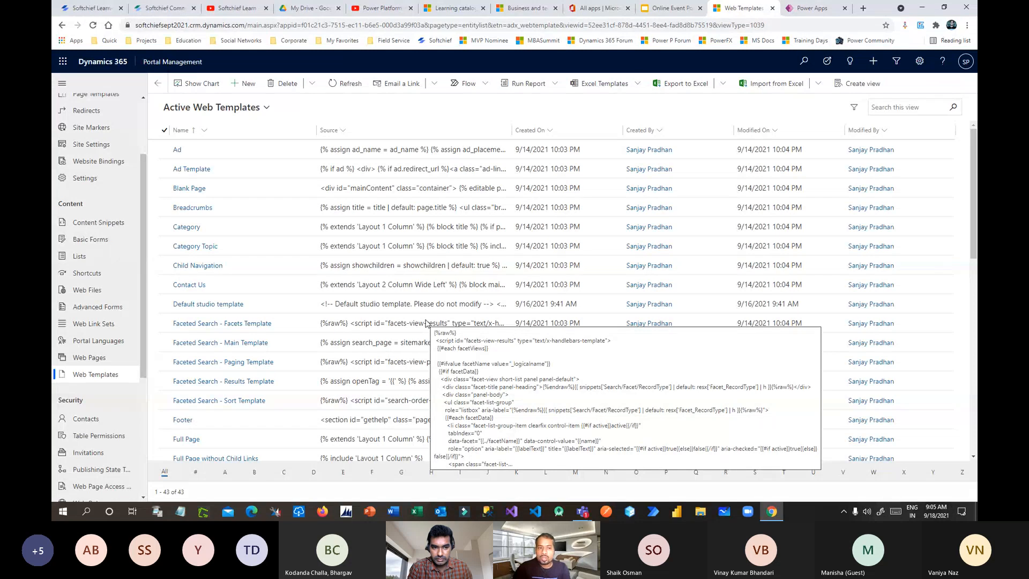
left_click(84, 240)
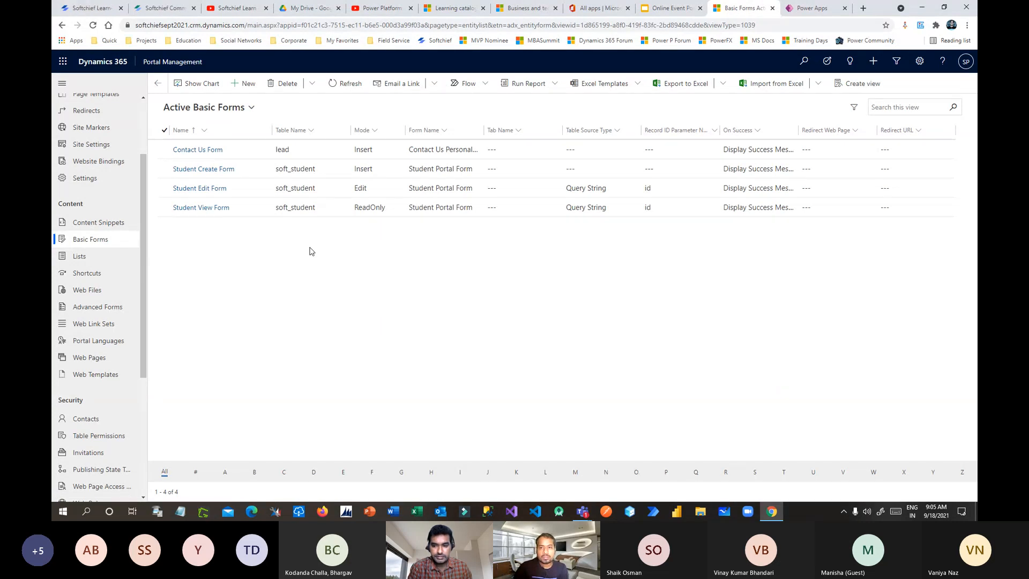
Step: Launch the live portal site from Portals Studio with Browse website
left_click(818, 11)
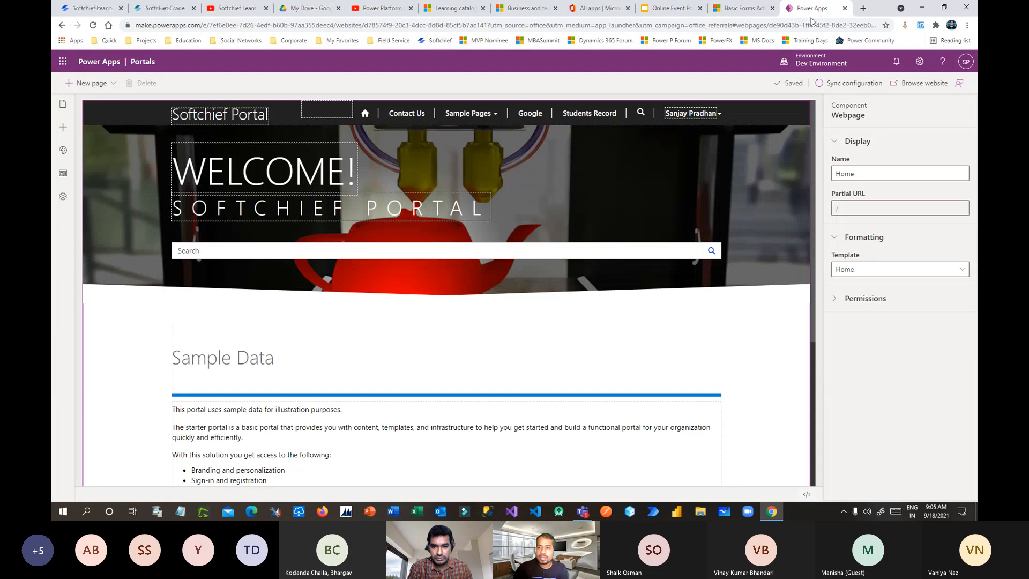
left_click(904, 90)
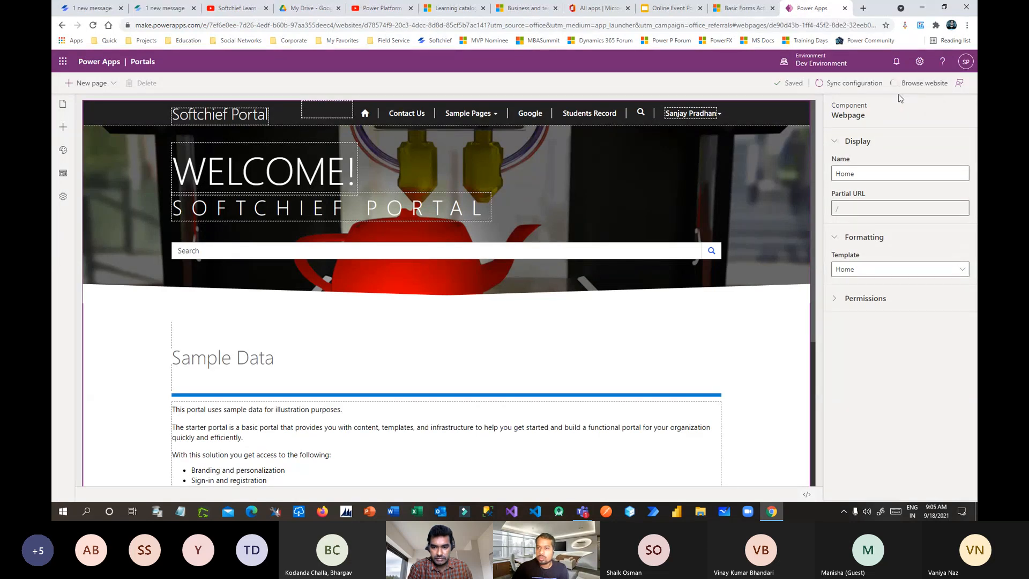
left_click(742, 8)
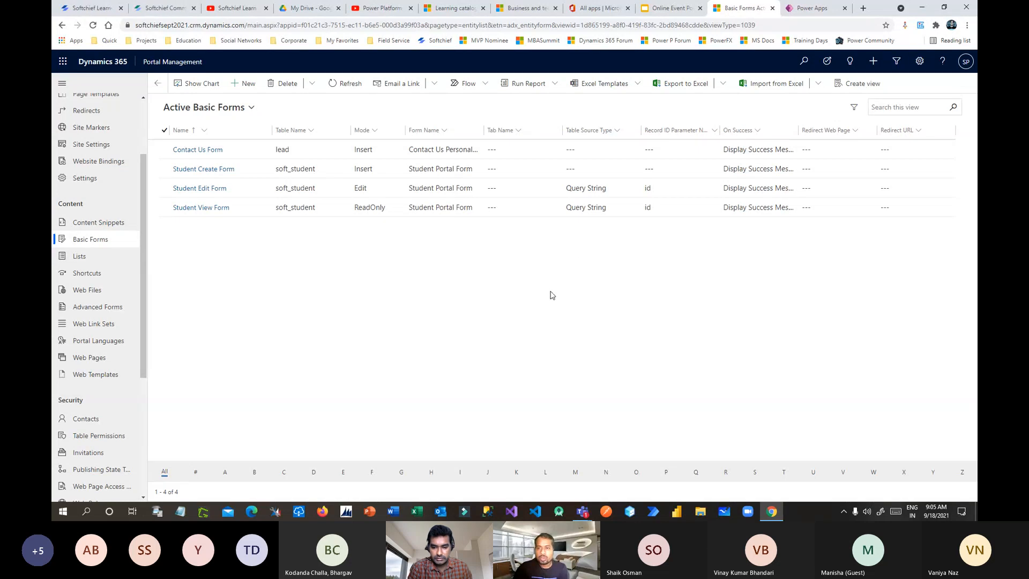
key("ctrl+shift+t")
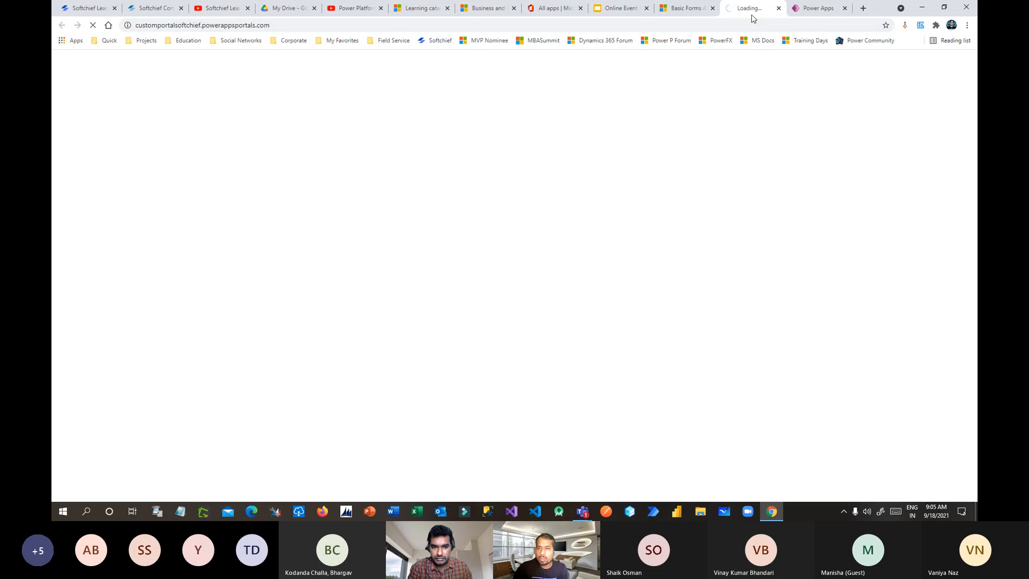
Step: Sign in to Softchief Portal with the saved local account to reach the Students Record page
left_click_drag(750, 11, 809, 10)
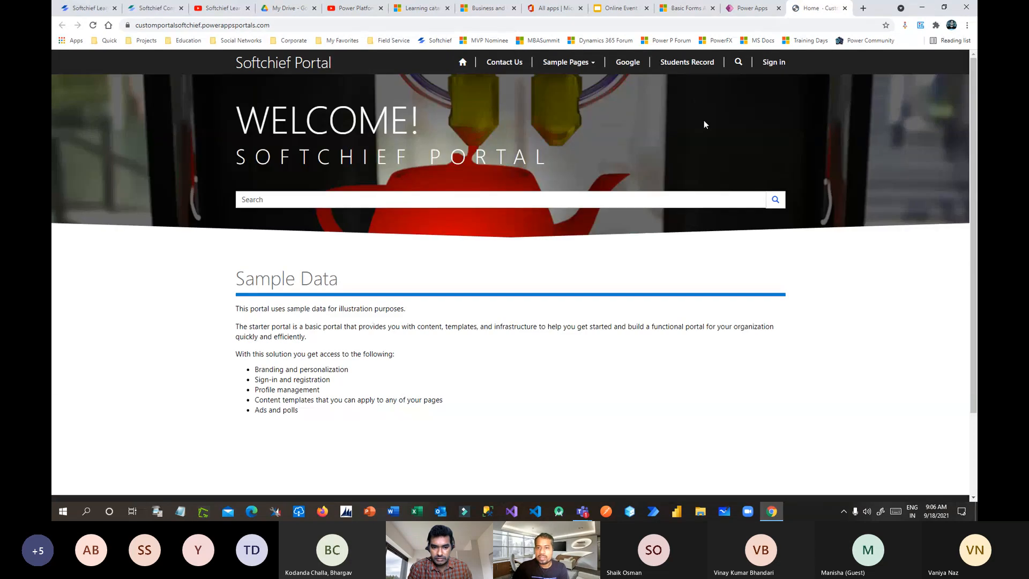
left_click(687, 64)
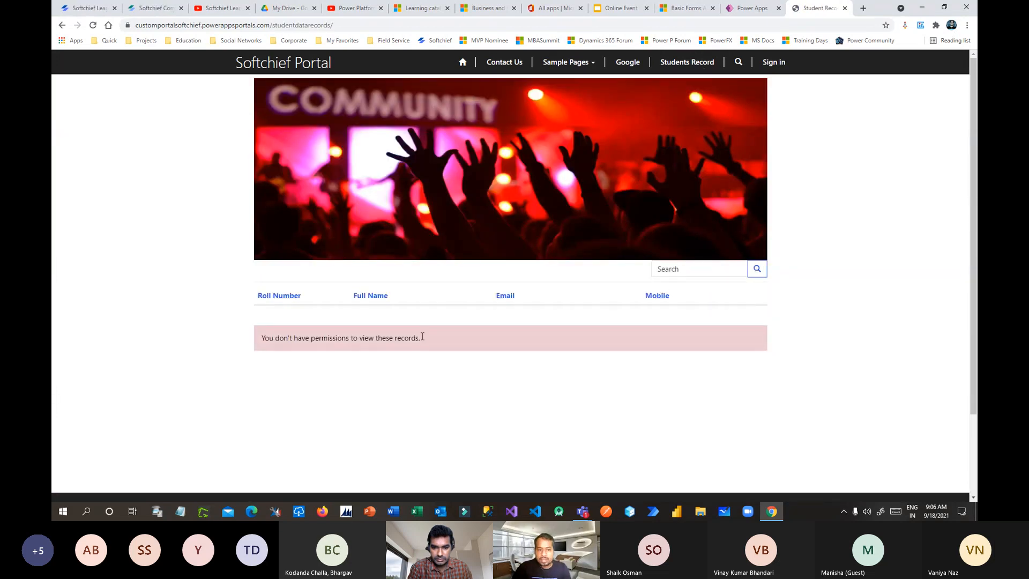
left_click(774, 63)
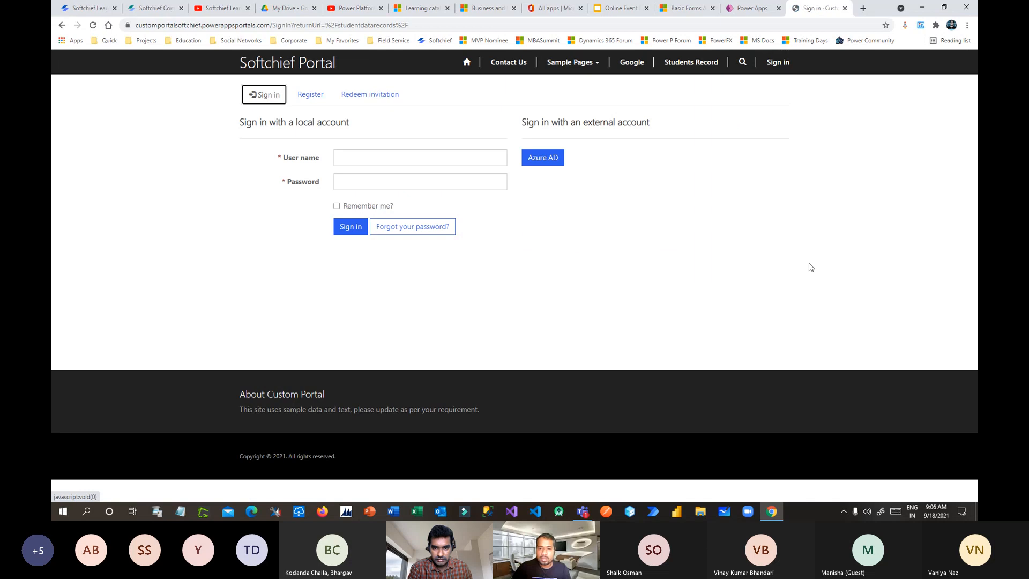
left_click(352, 157)
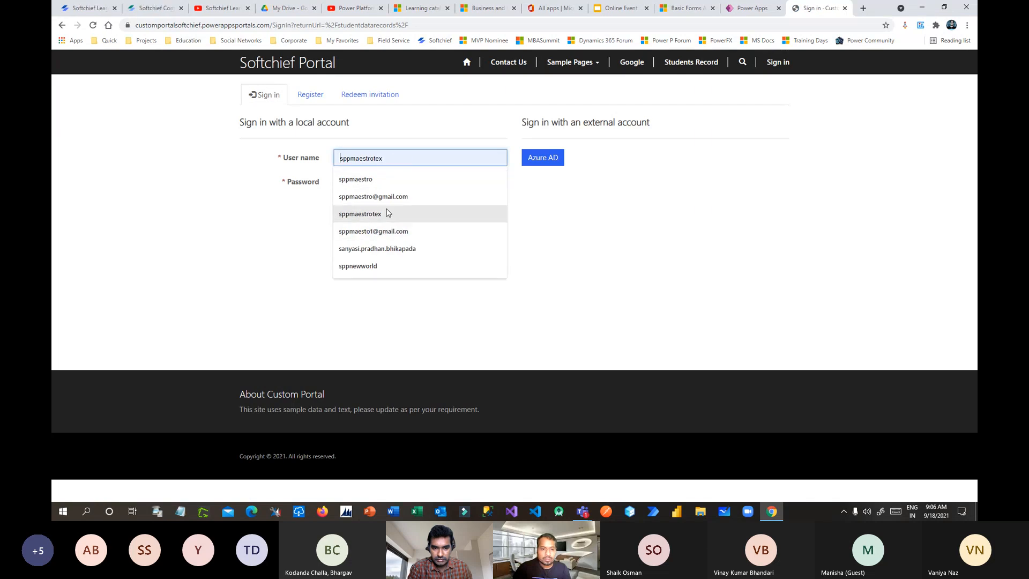
left_click(371, 266)
left_click(372, 188)
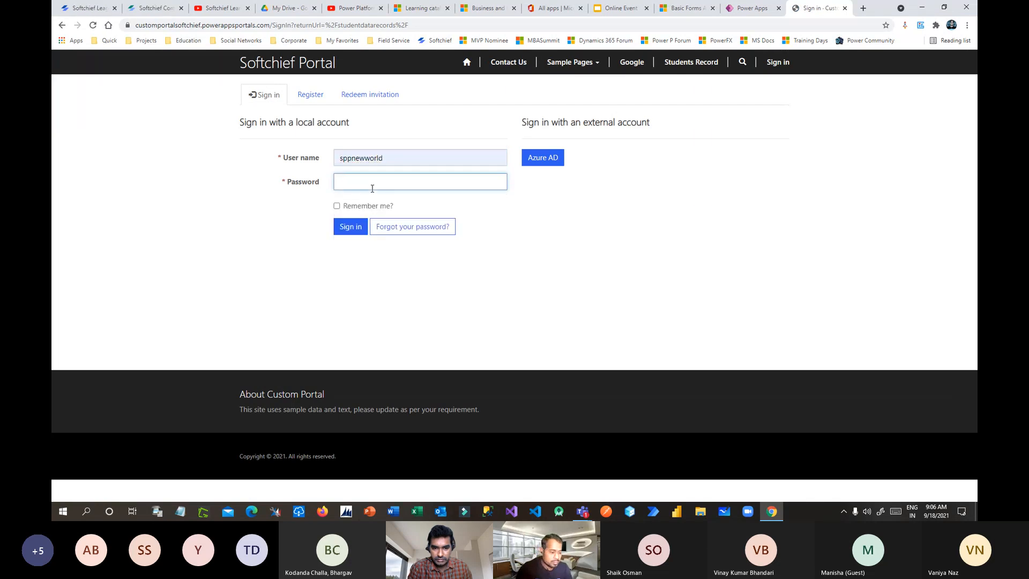
type("•")
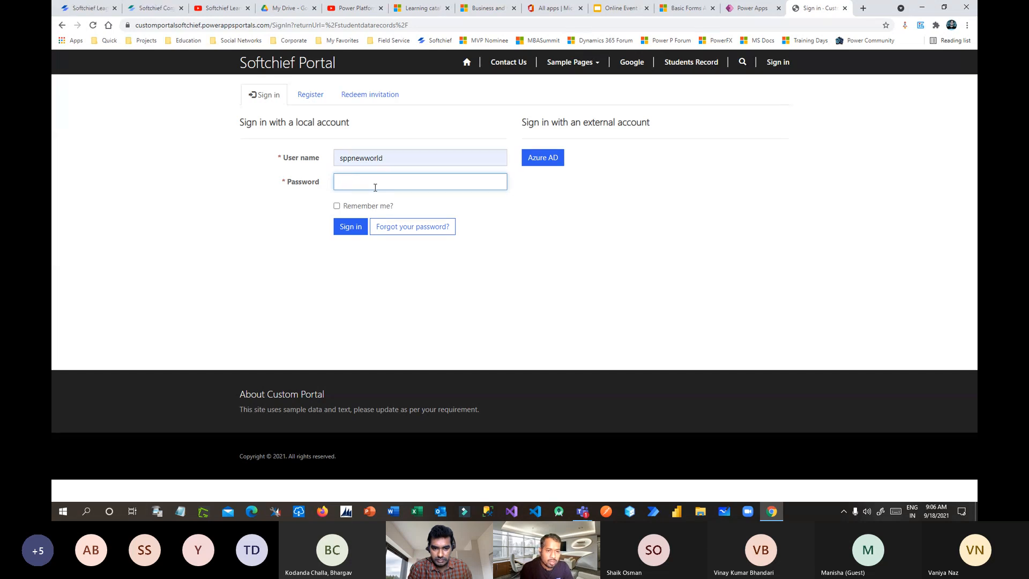
type("•")
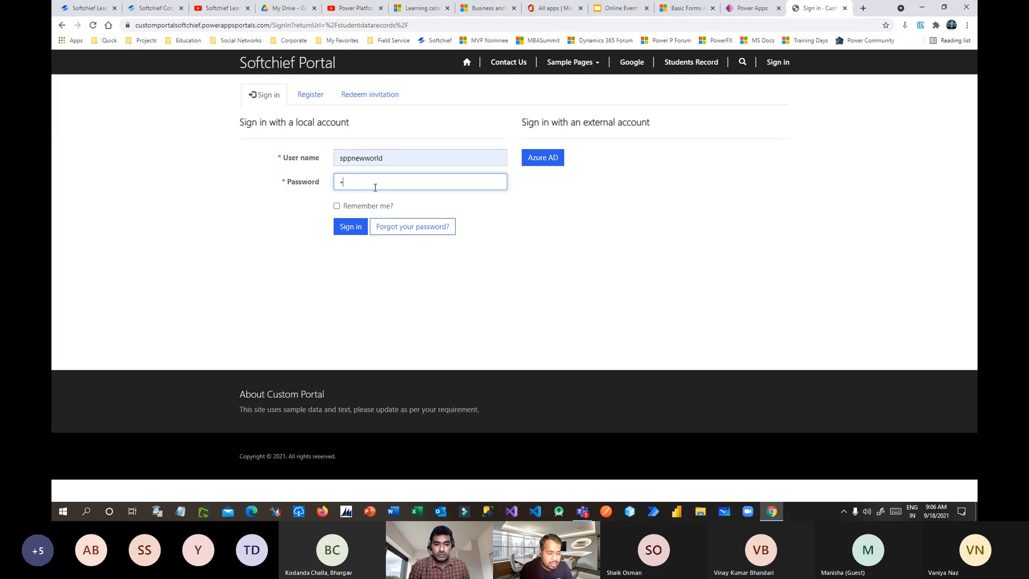
type("••••")
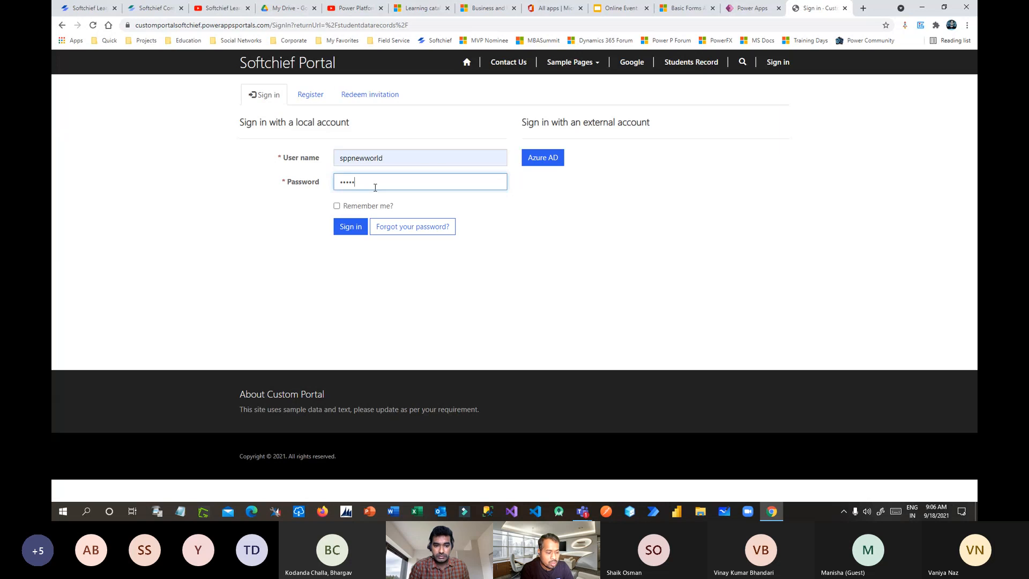
type("••••")
key("Return")
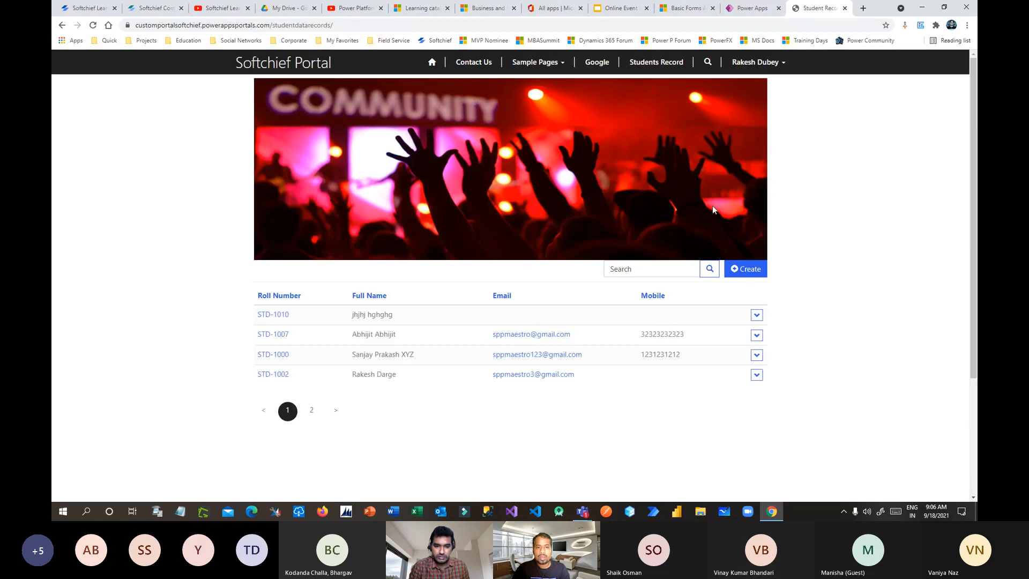
Step: Open the empty Student Create form on the portal, then return to the slide 6 deck
scroll(732, 183, "down", 2)
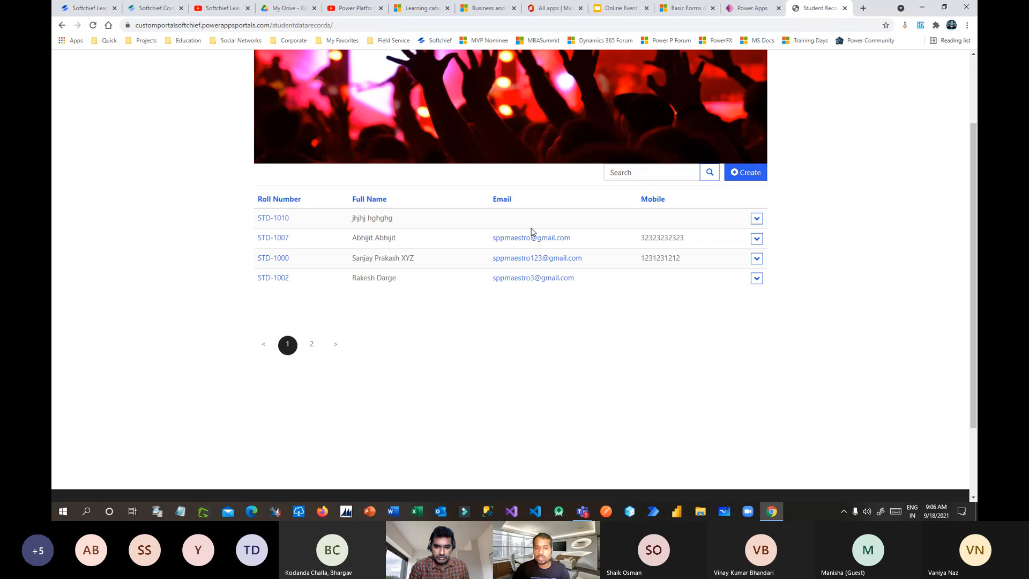
scroll(532, 232, "up", 2)
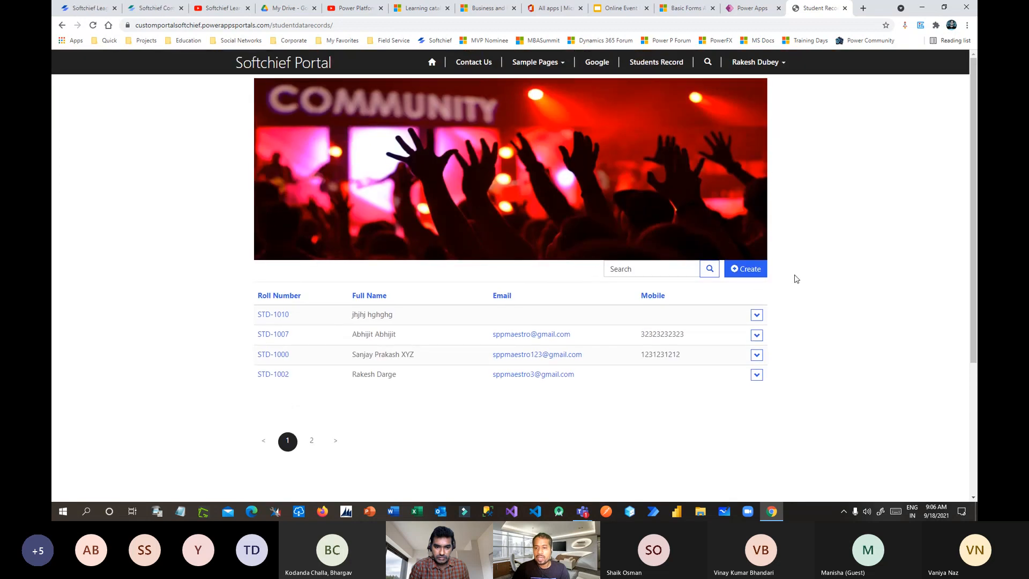
left_click(747, 269)
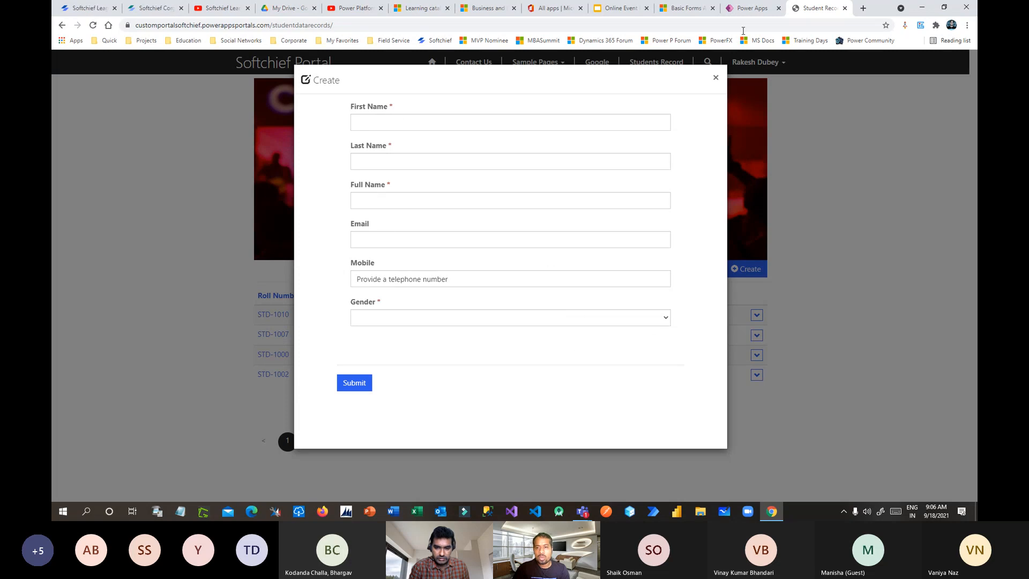
left_click(686, 8)
left_click(615, 9)
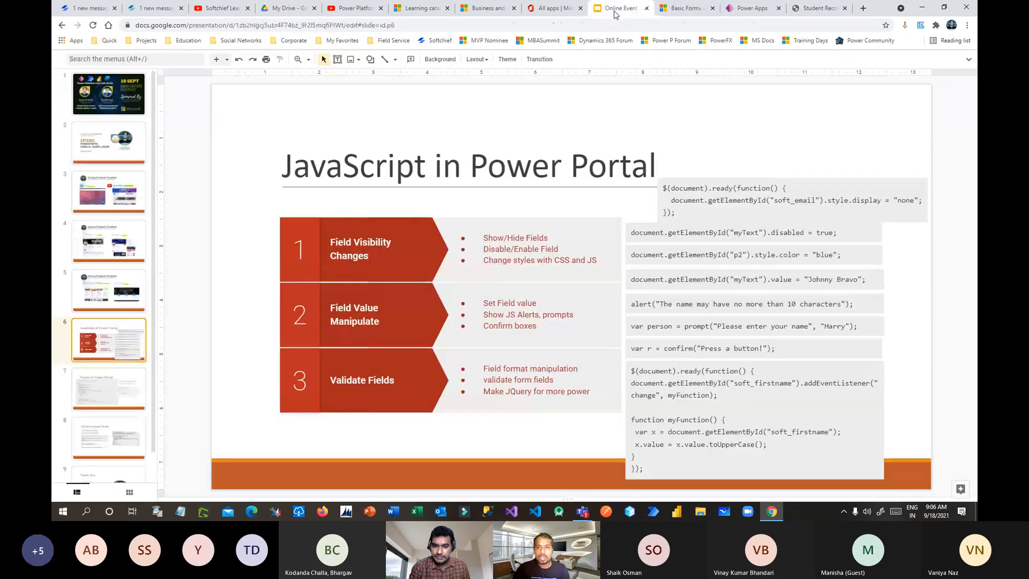
Step: Return to the Active Basic Forms list in Portal Management and scroll the navigation pane
left_click(685, 8)
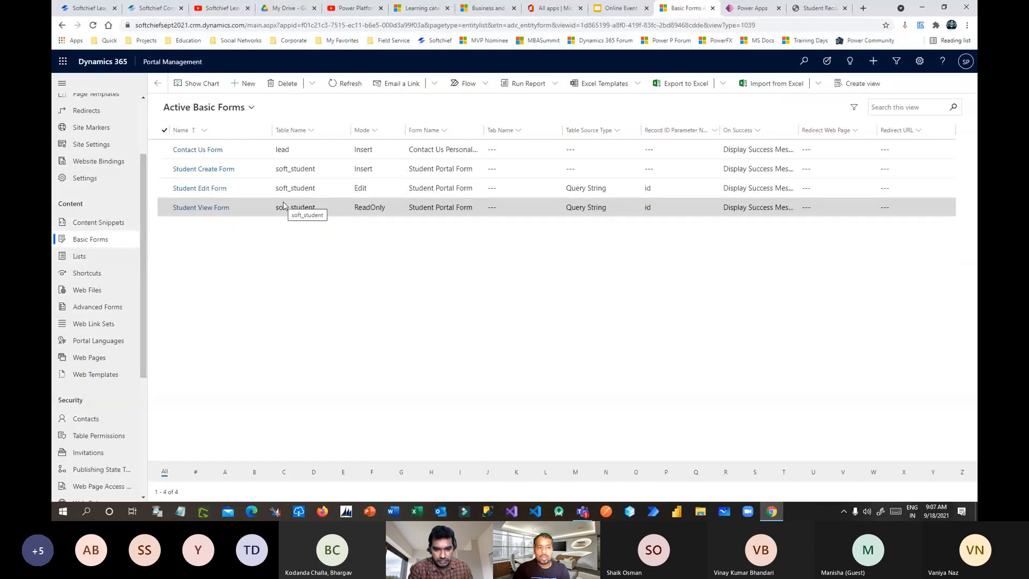
left_click_drag(143, 264, 146, 215)
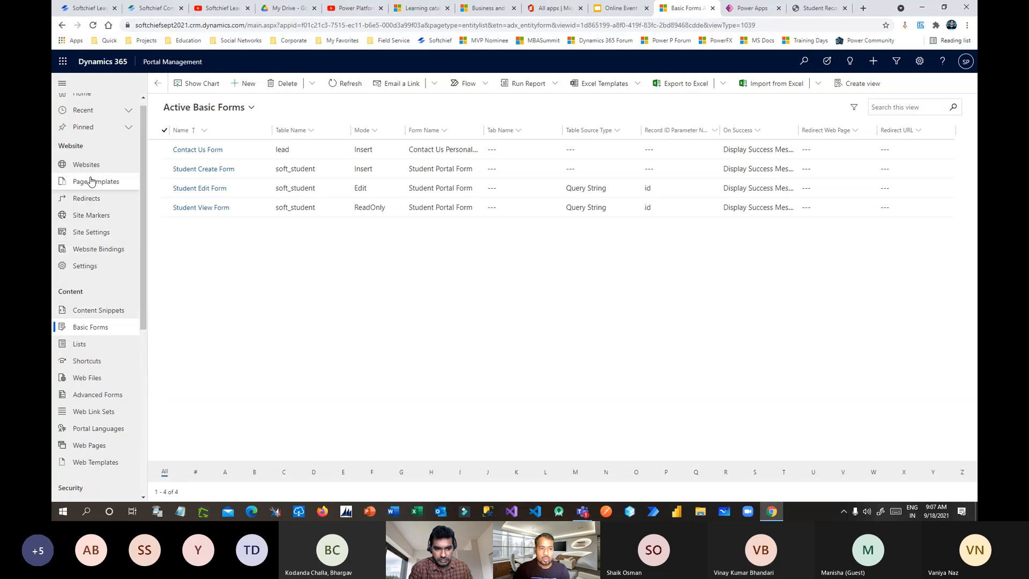
scroll(85, 214, "down", 2)
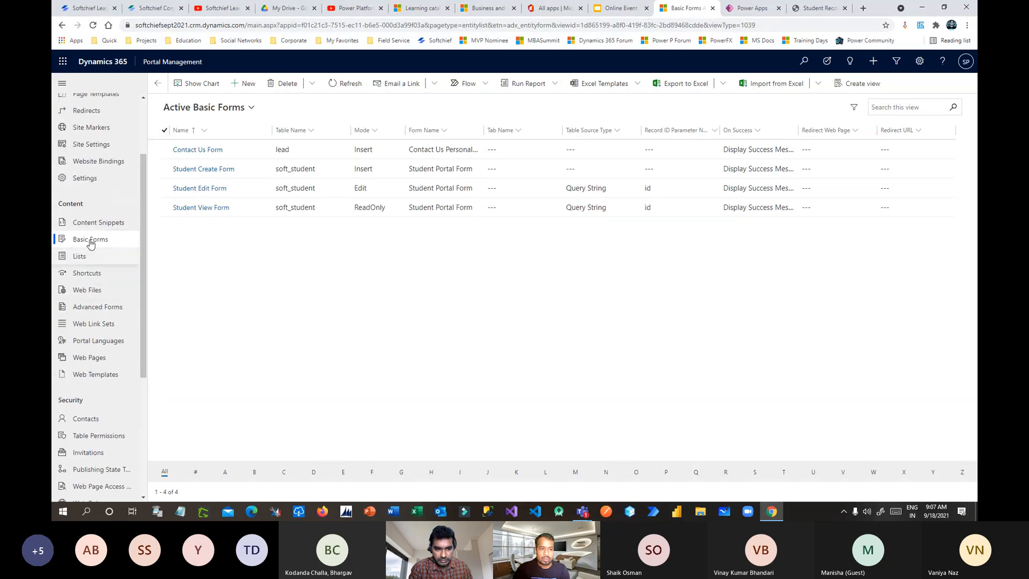
left_click(102, 379)
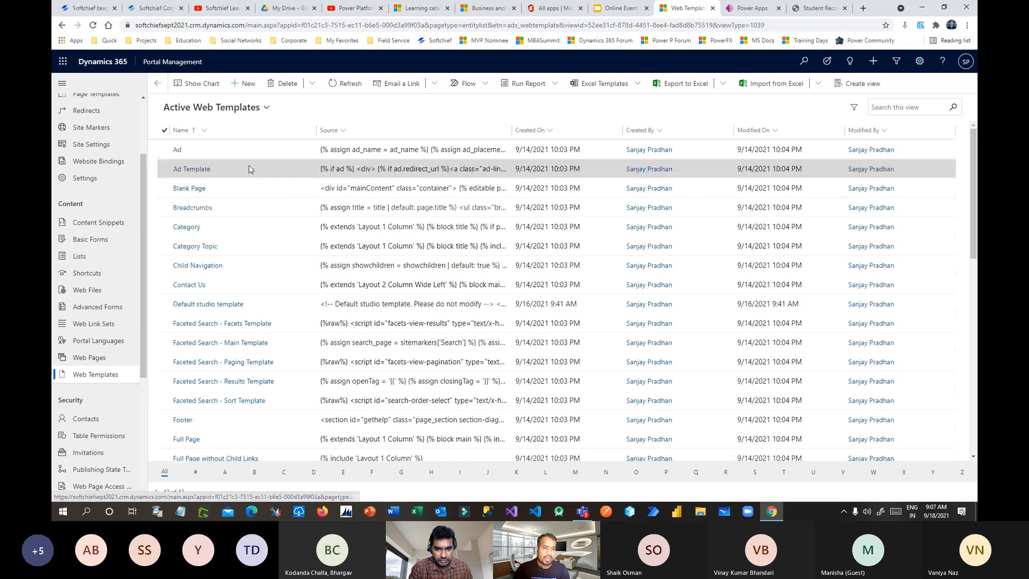
double_click(248, 153)
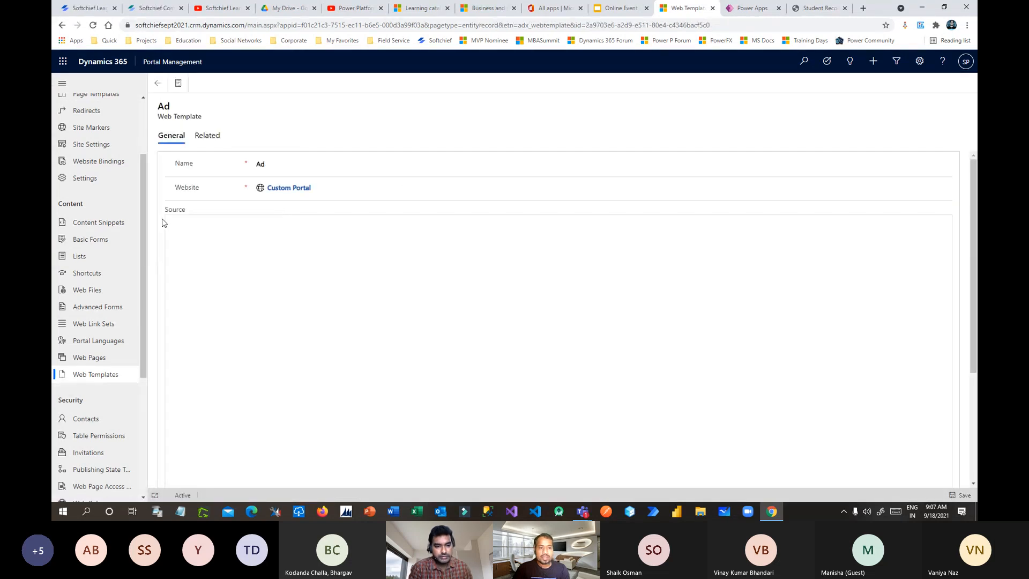
double_click(171, 210)
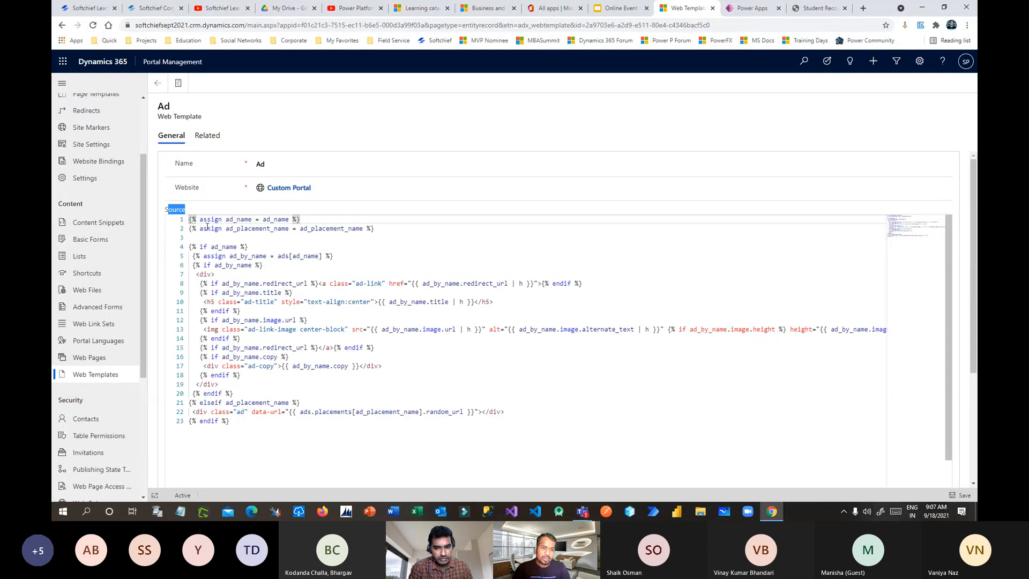
left_click_drag(205, 220, 137, 209)
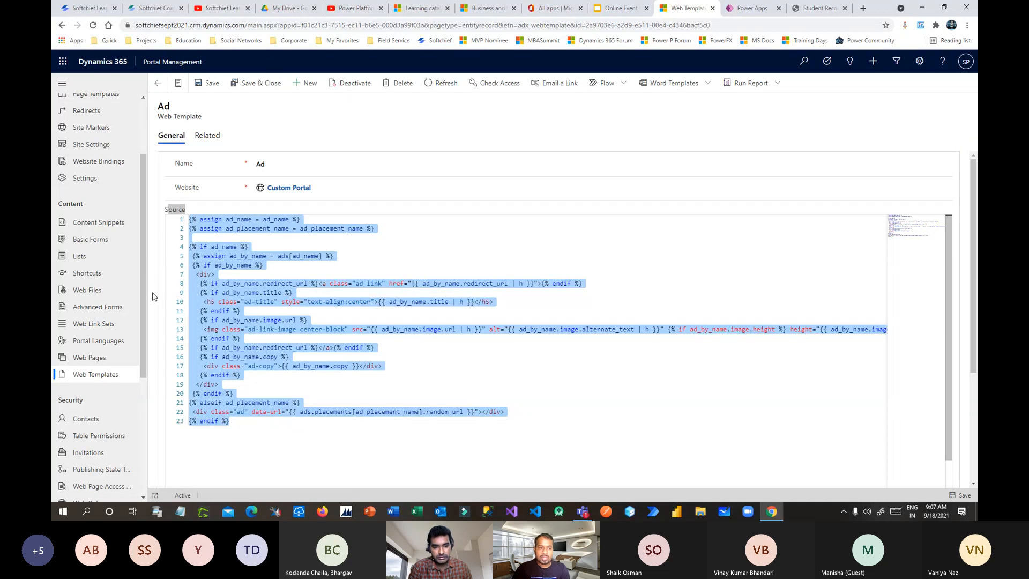
scroll(143, 269, "up", 1)
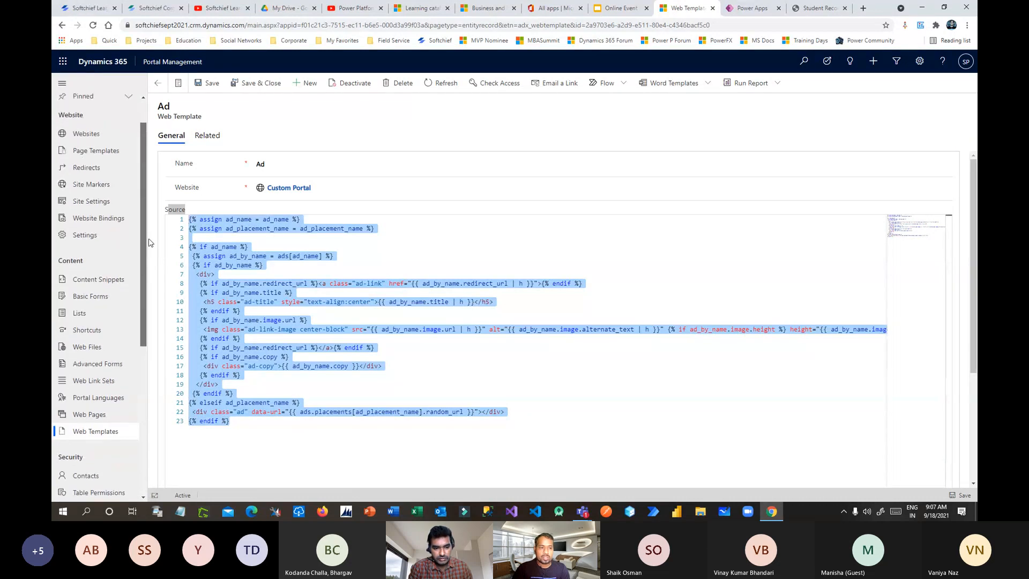
key("ctrl+s")
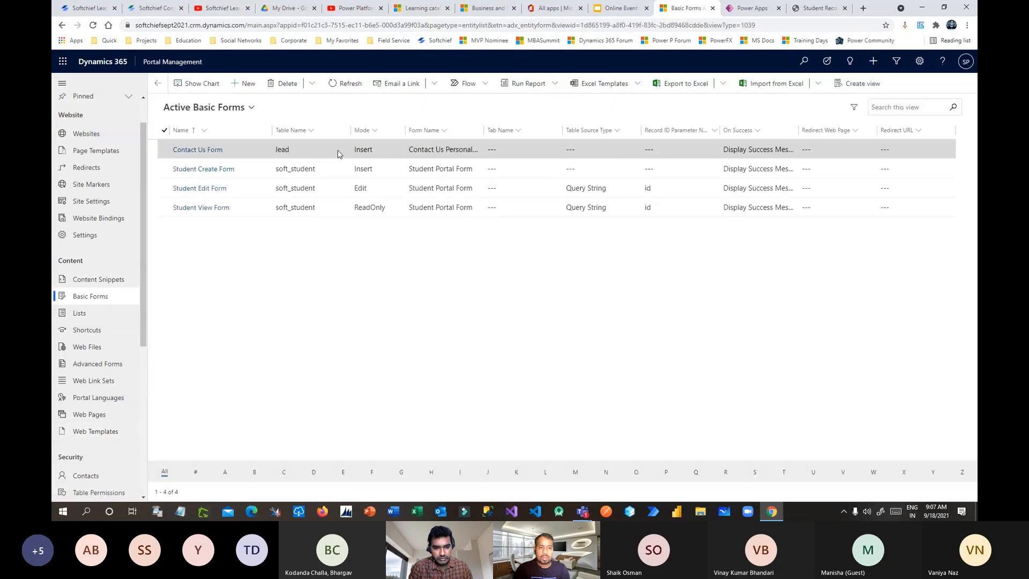
Step: Clear all code from the Student Create Form's Custom JavaScript setting and save it
double_click(281, 170)
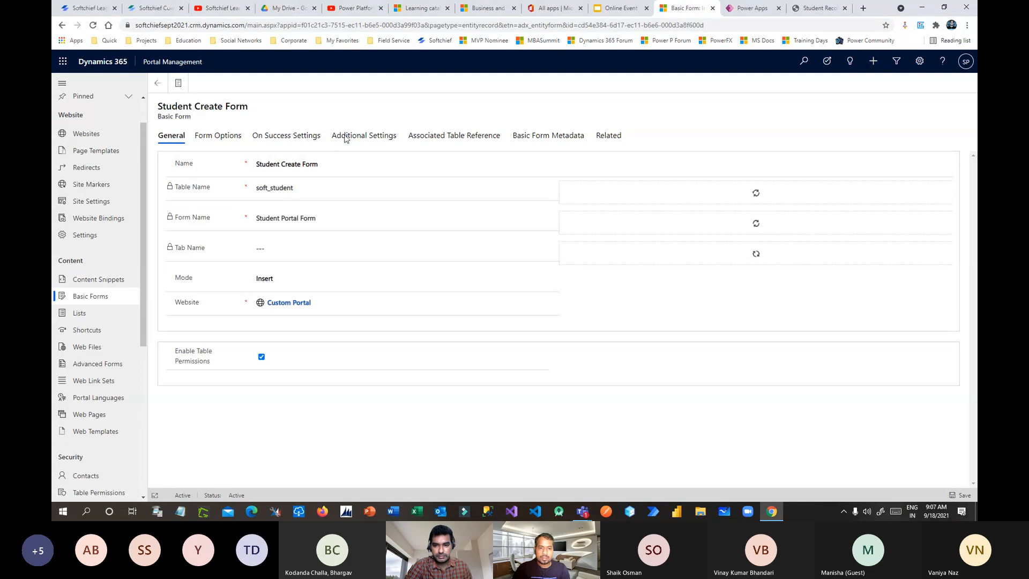
left_click(369, 137)
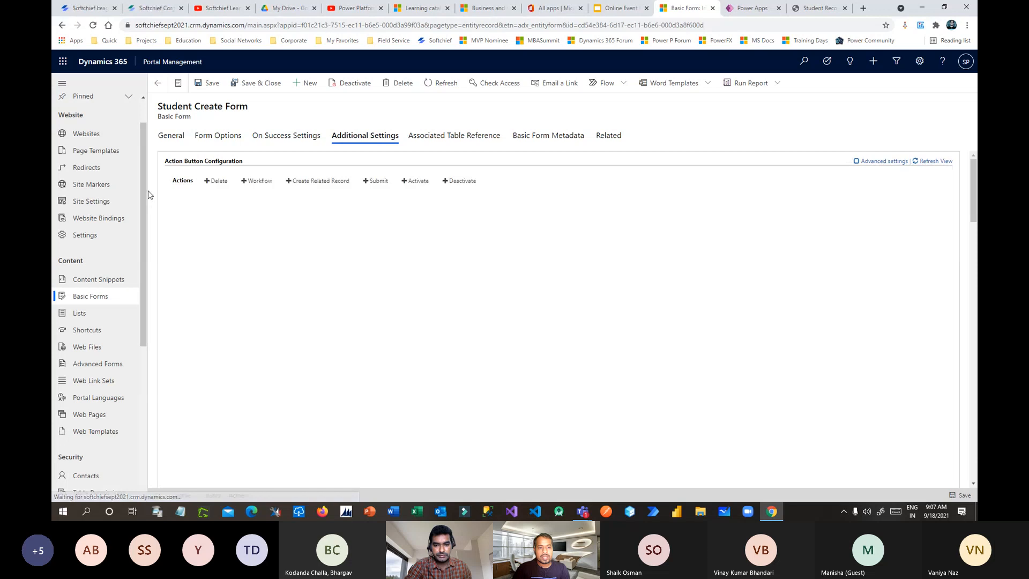
scroll(156, 241, "down", 10)
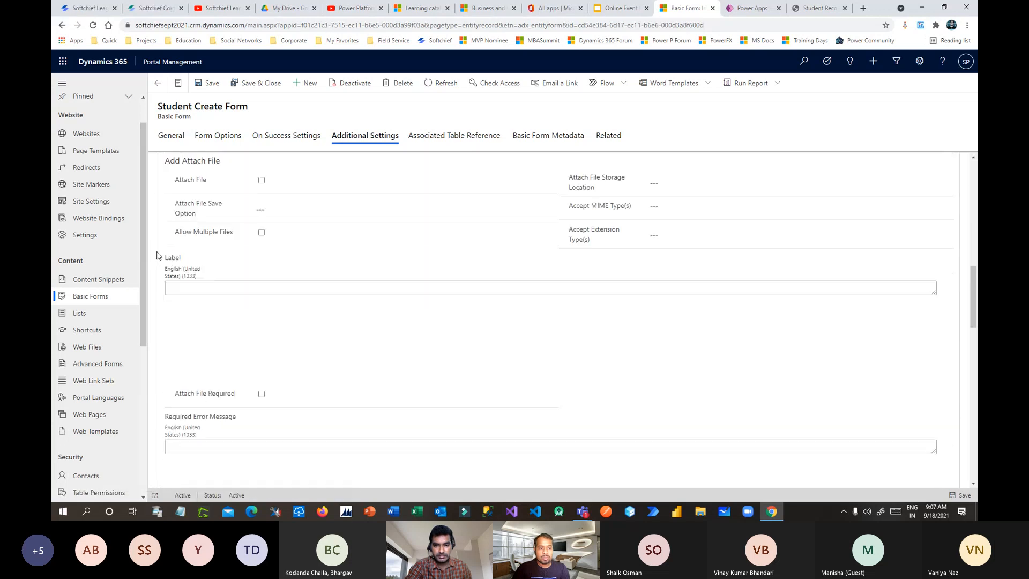
scroll(158, 256, "down", 10)
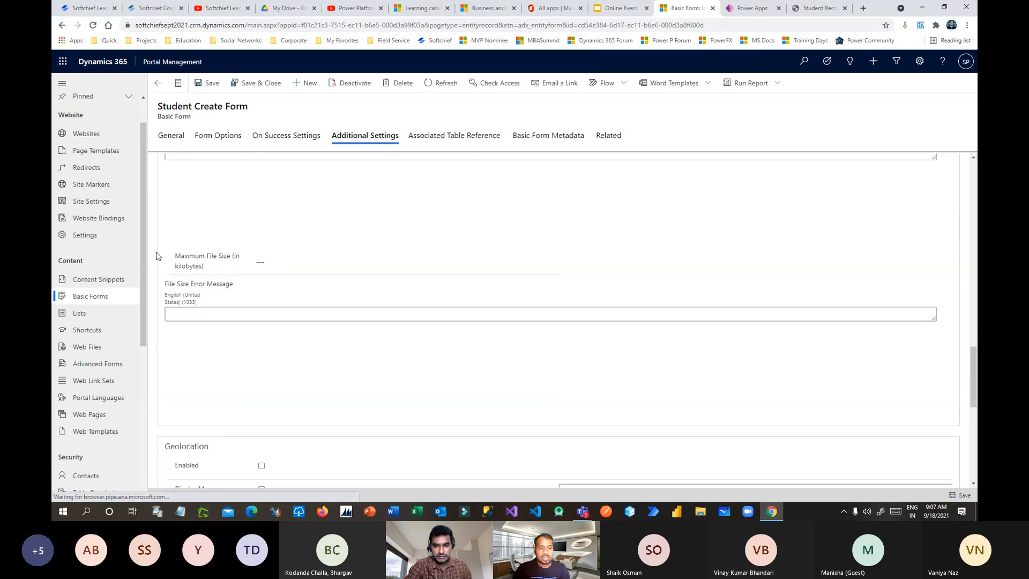
scroll(158, 257, "down", 10)
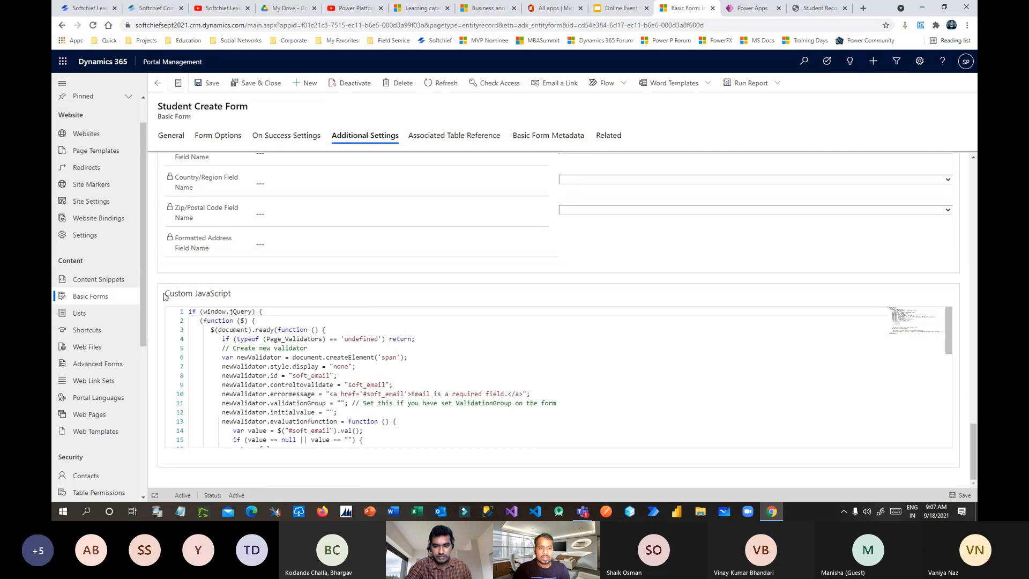
key("ctrl+a")
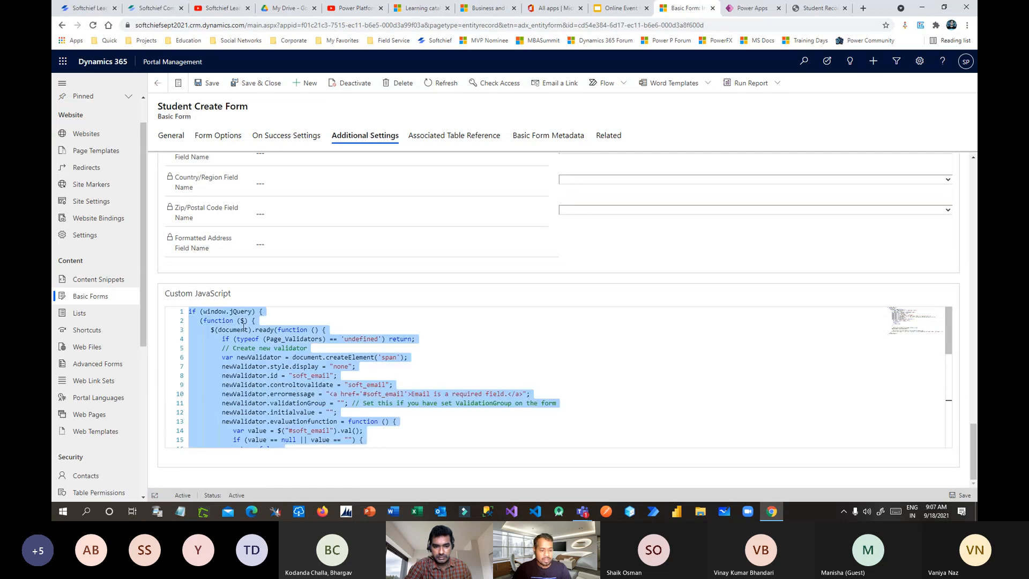
key("Delete")
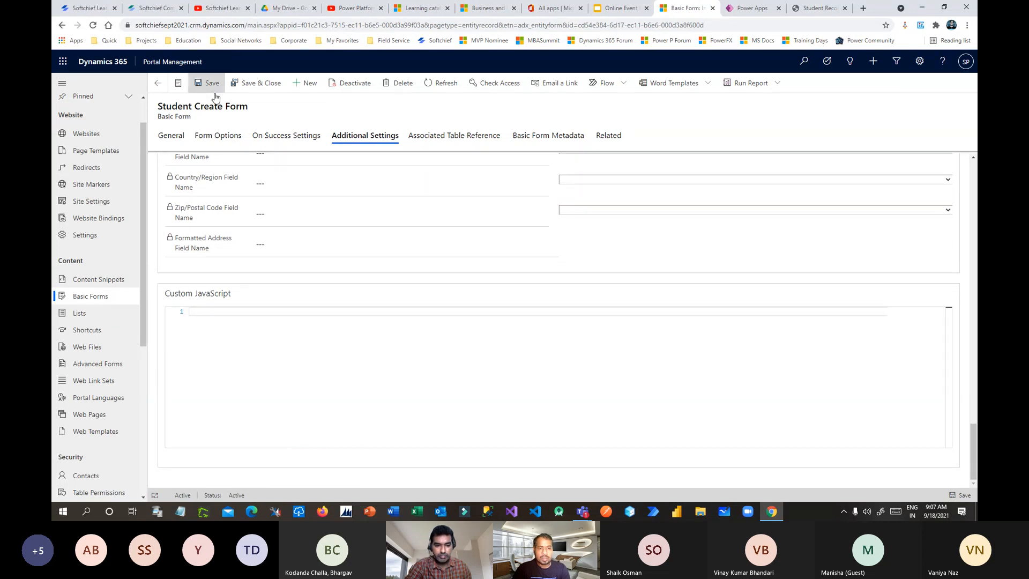
left_click(207, 83)
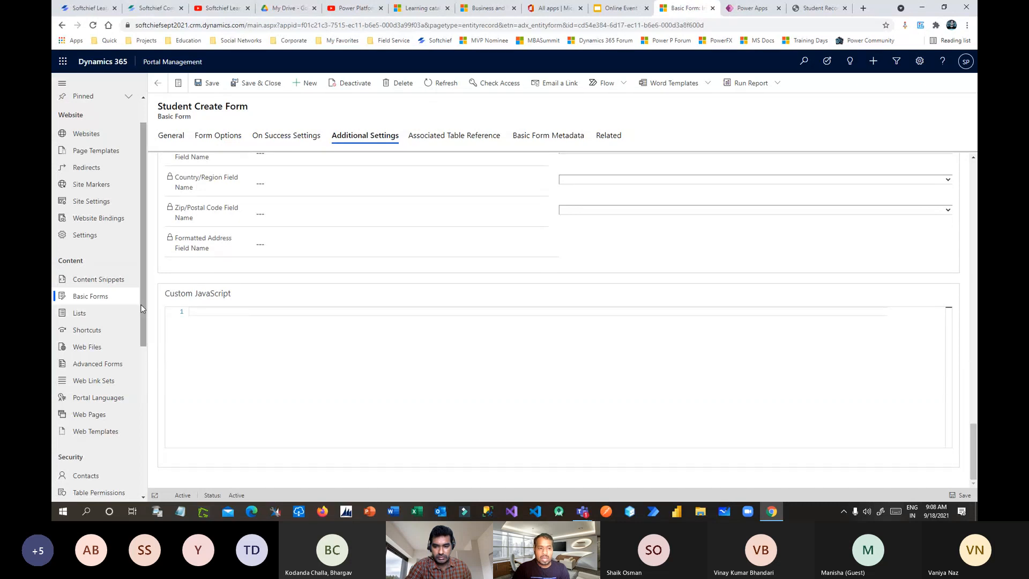
left_click_drag(144, 311, 146, 321)
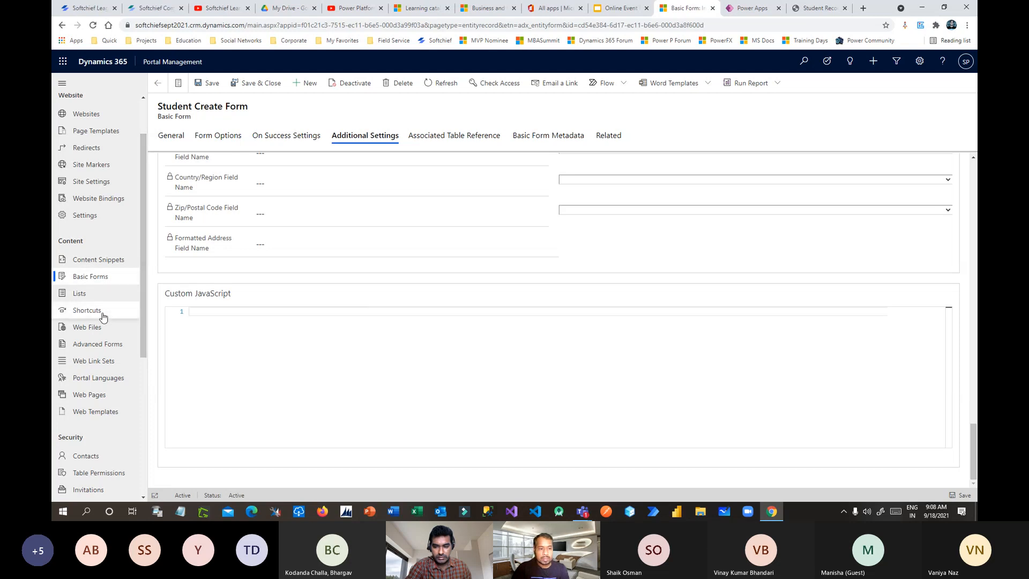
Step: Save a new advanced form named 'test' for the Custom Portal website
left_click(94, 347)
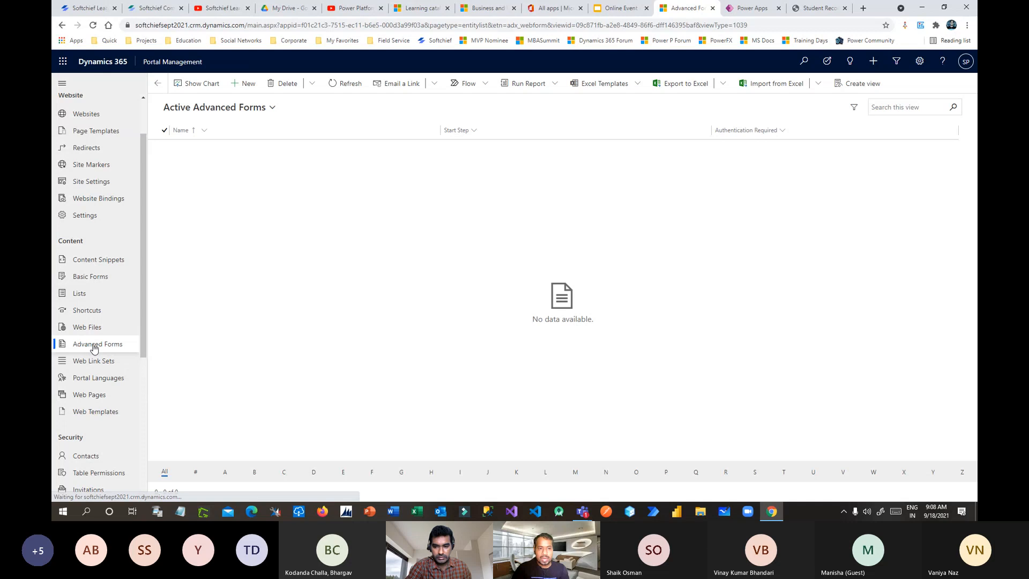
left_click(264, 109)
left_click(247, 194)
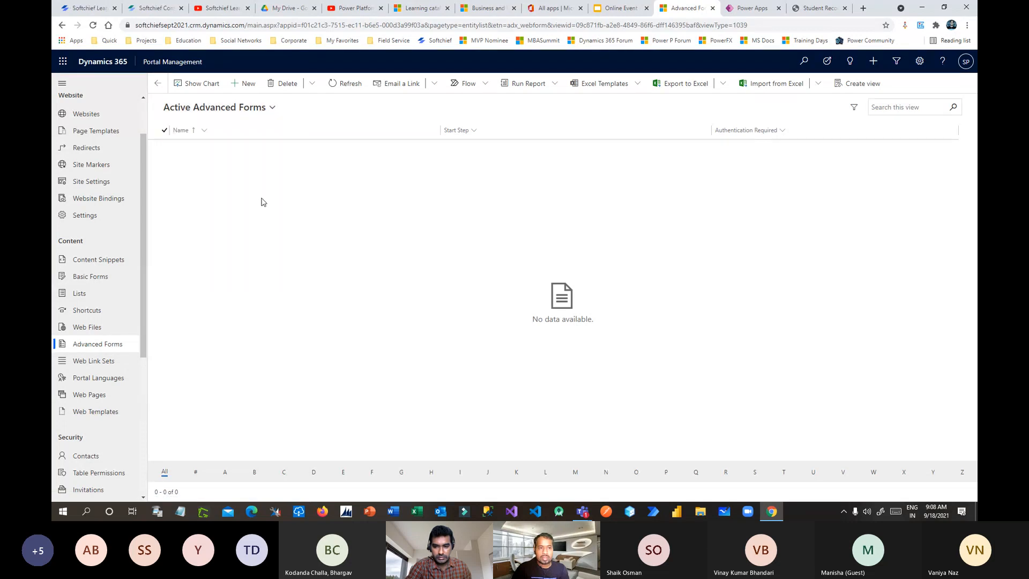
left_click(249, 85)
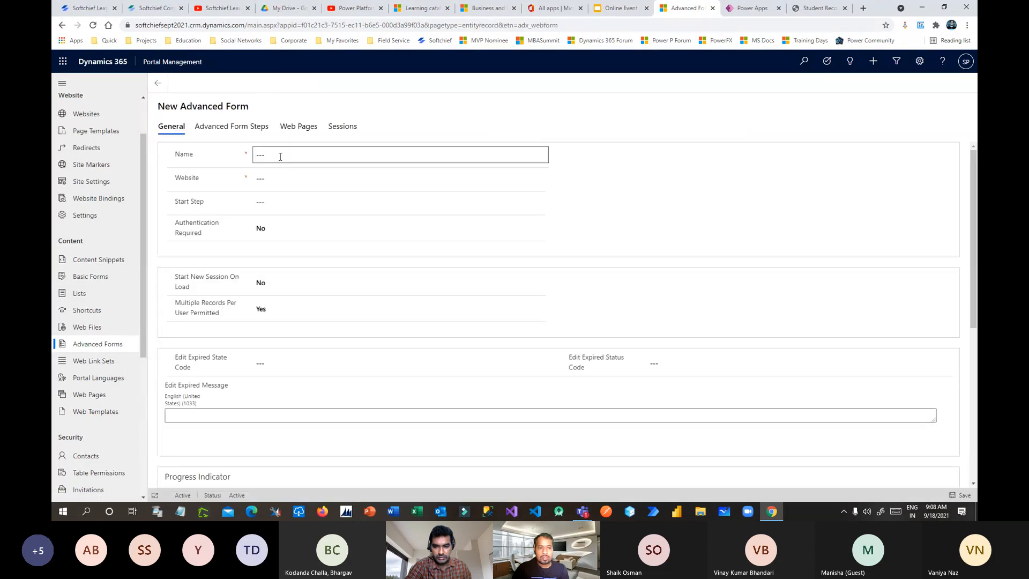
left_click(280, 156)
type("tdt")
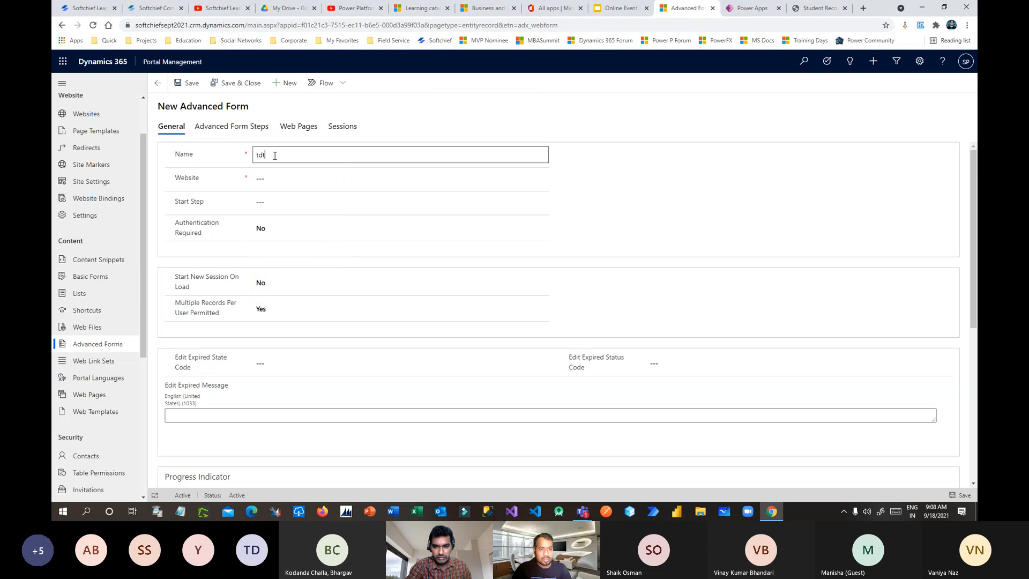
type("test")
left_click(316, 179)
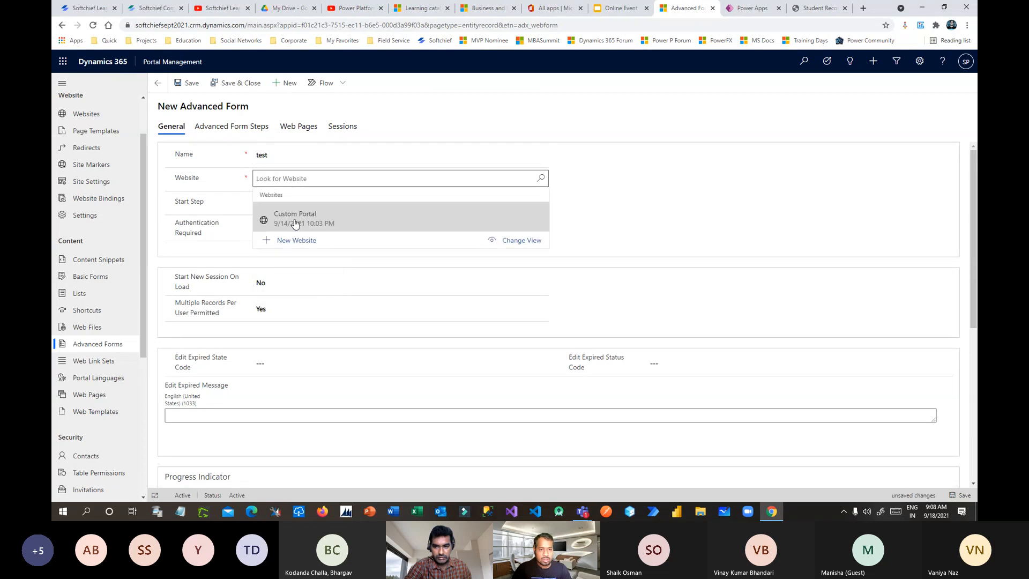
left_click(294, 224)
left_click(187, 85)
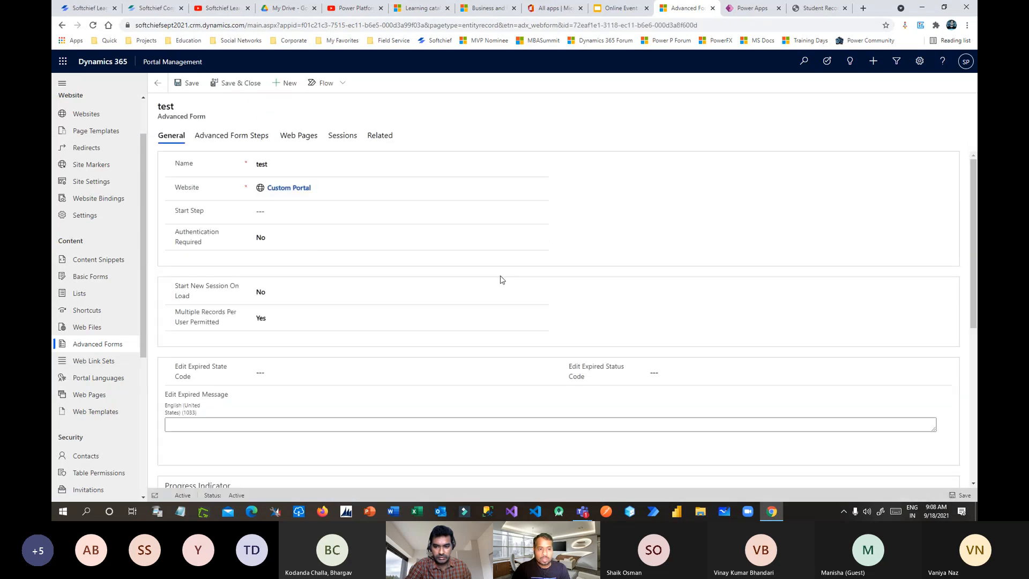
scroll(453, 287, "down", 5)
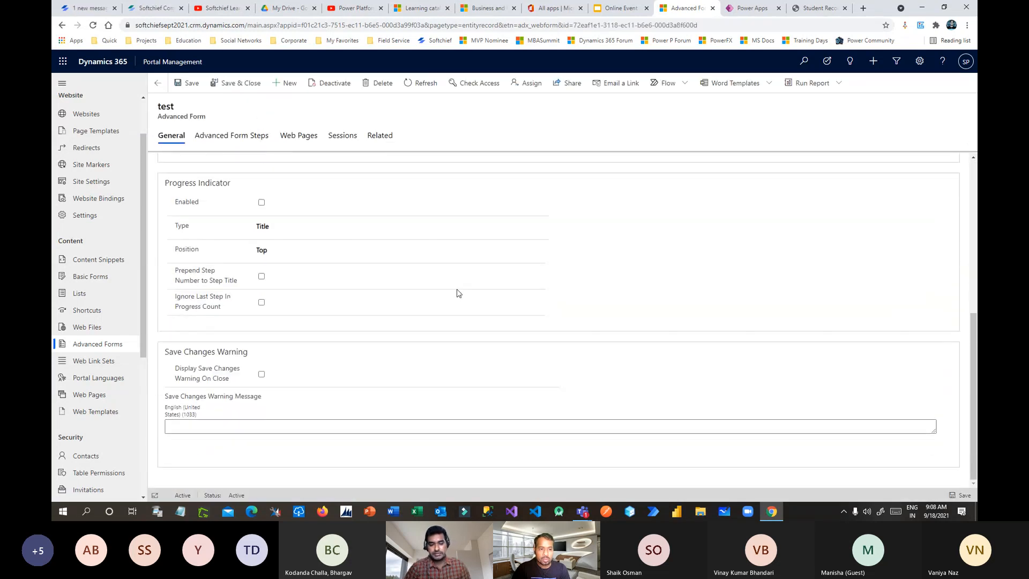
scroll(504, 279, "up", 5)
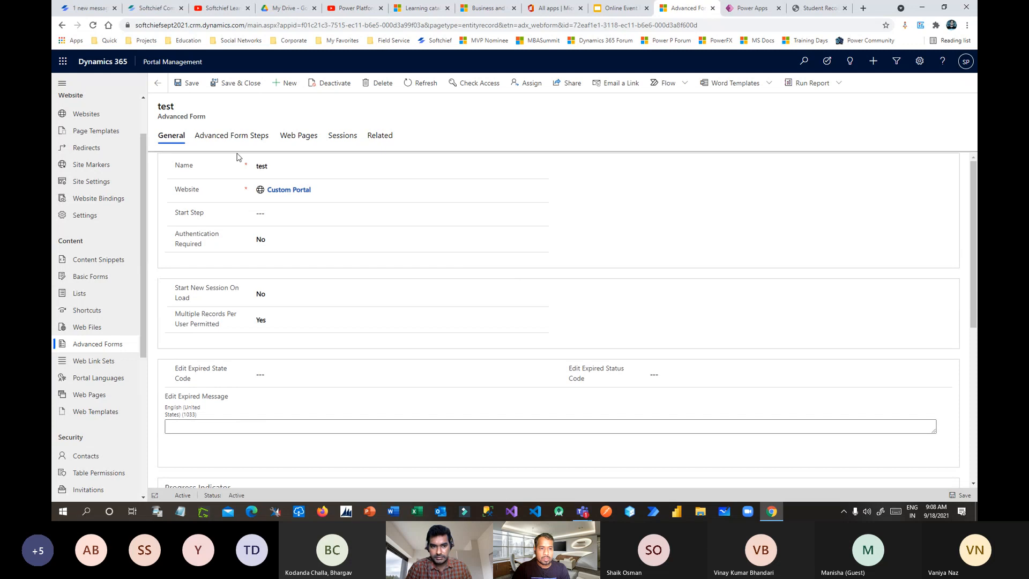
Step: Add and save step 'test1' on the test form, targeting the Student (soft_student) table
left_click(233, 138)
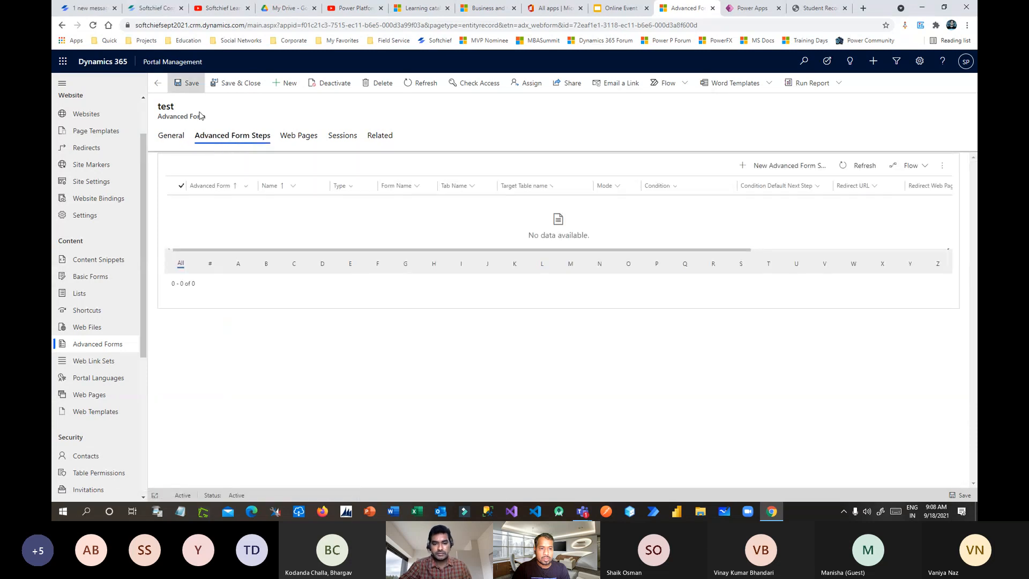
left_click(793, 167)
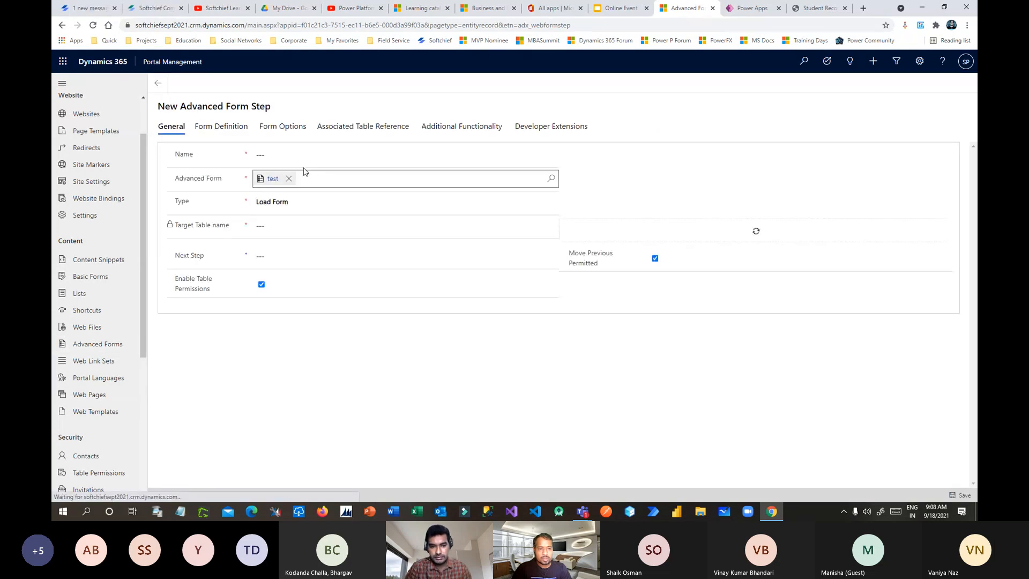
left_click(343, 160)
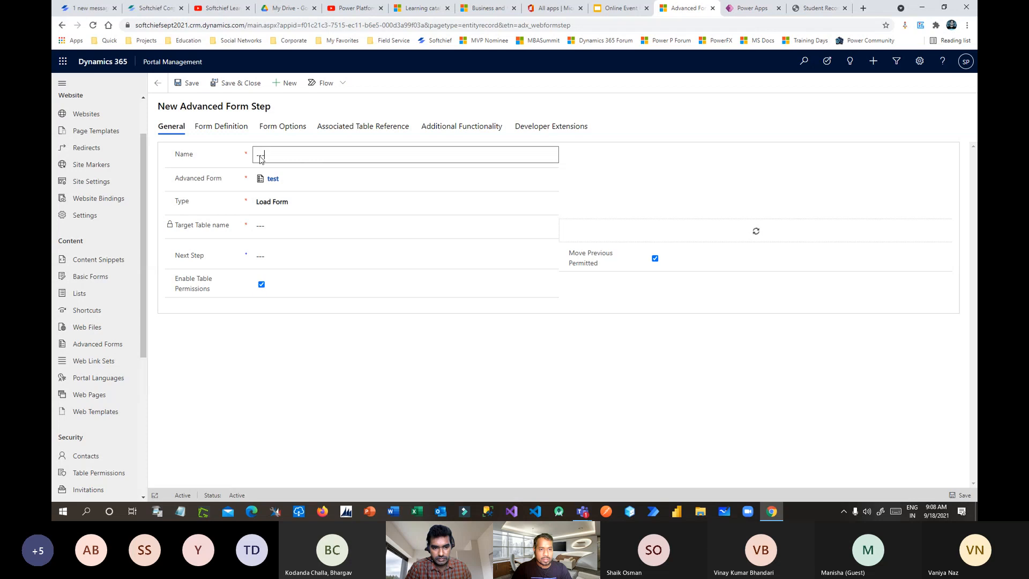
type("test")
left_click_drag(253, 154, 433, 198)
type("tes")
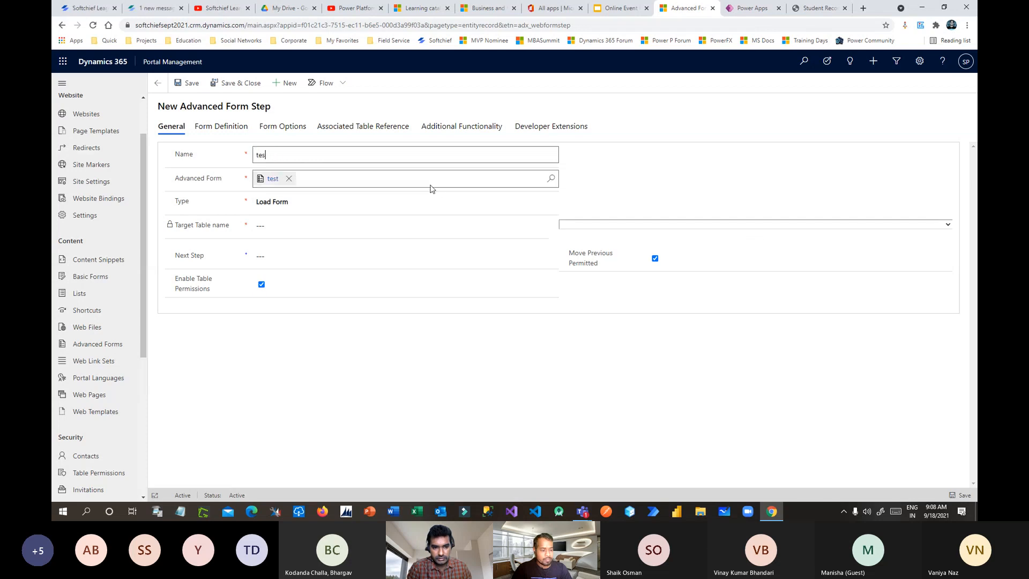
type("t1")
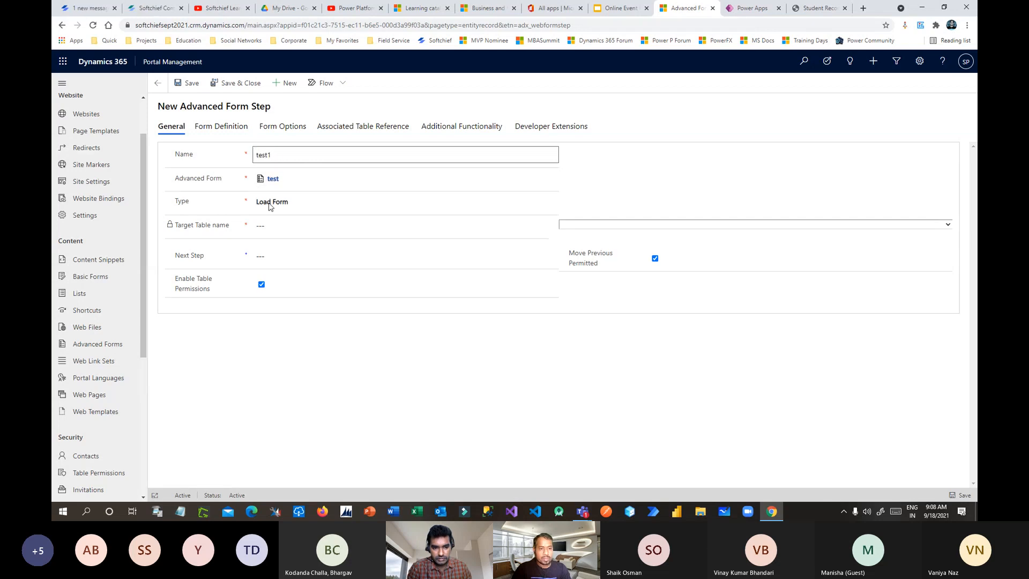
left_click(289, 230)
left_click(652, 226)
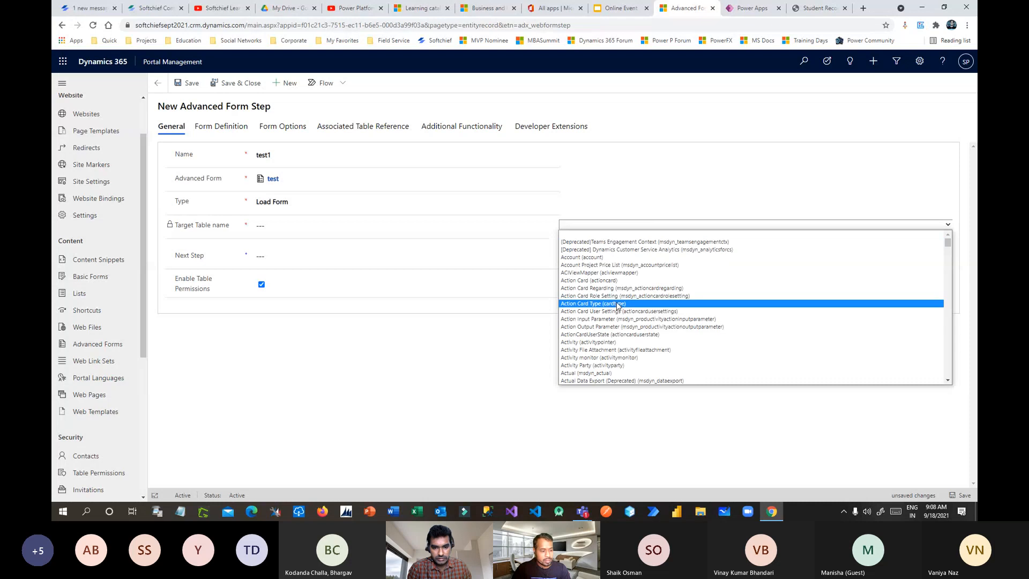
type("student)")
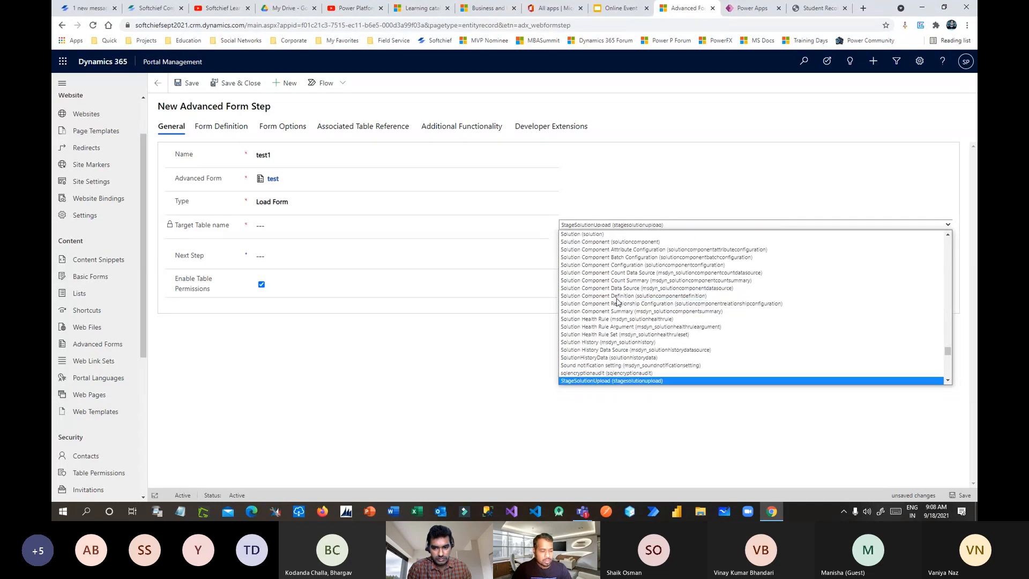
left_click(598, 383)
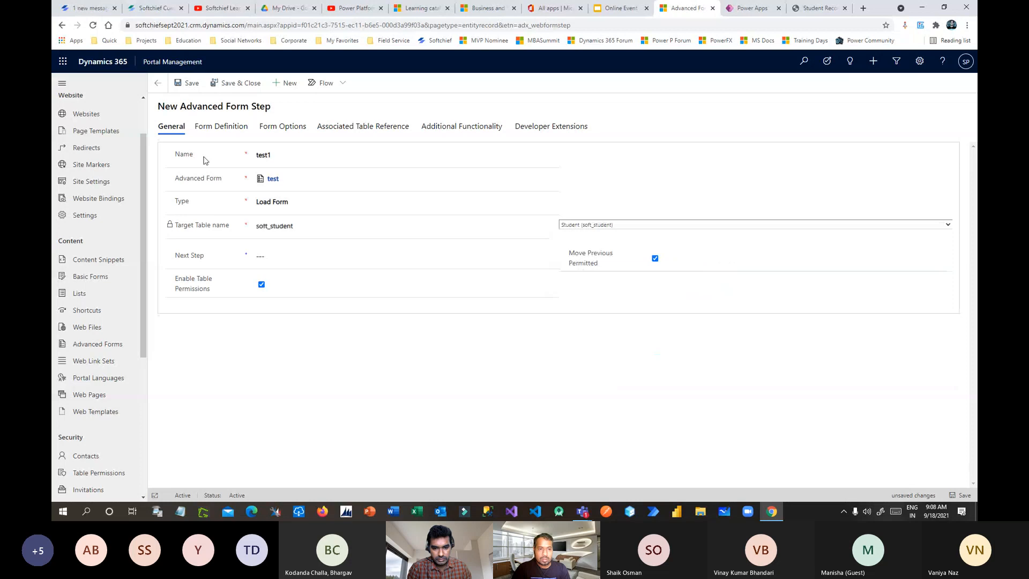
left_click(187, 83)
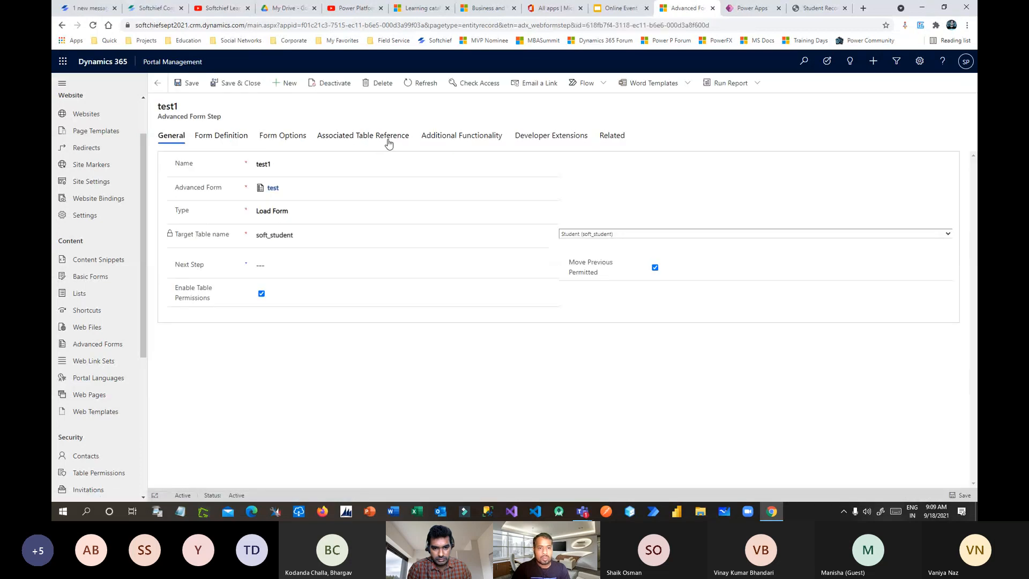
Step: Show the test1 step's Form Definition, then Form Options, down to the empty Custom JavaScript box
left_click(232, 139)
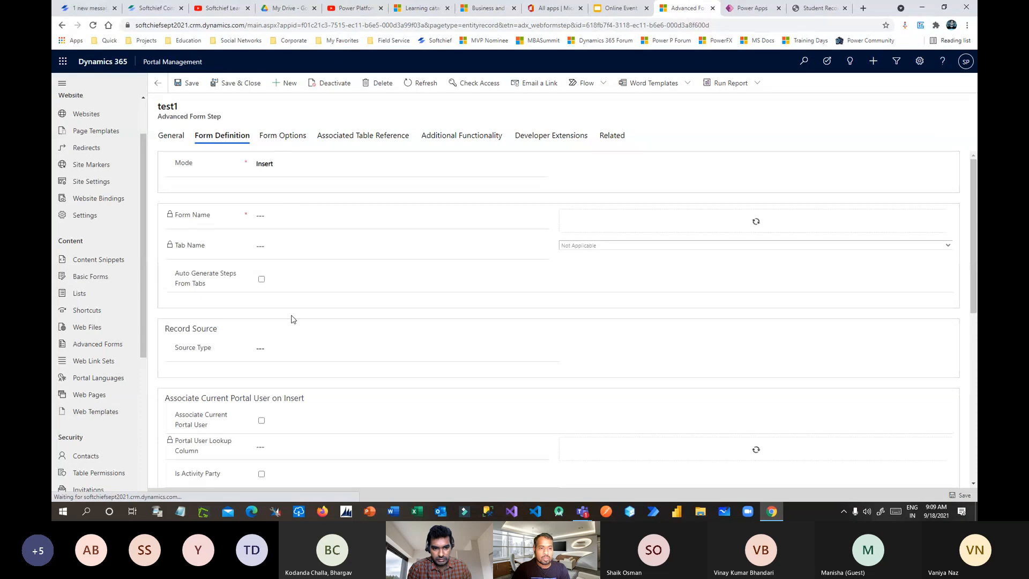
scroll(352, 315, "down", 9)
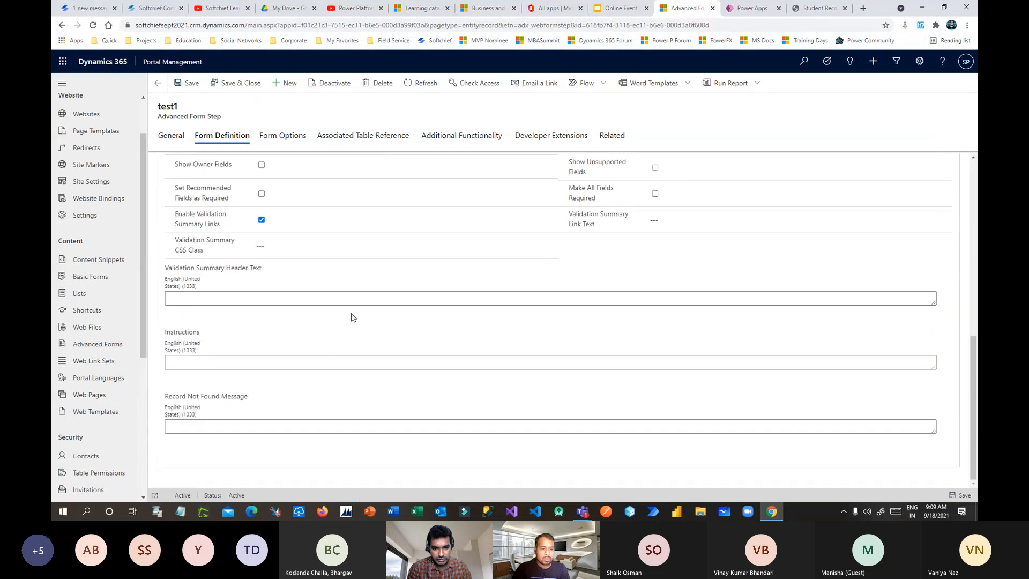
left_click(286, 136)
scroll(343, 280, "down", 12)
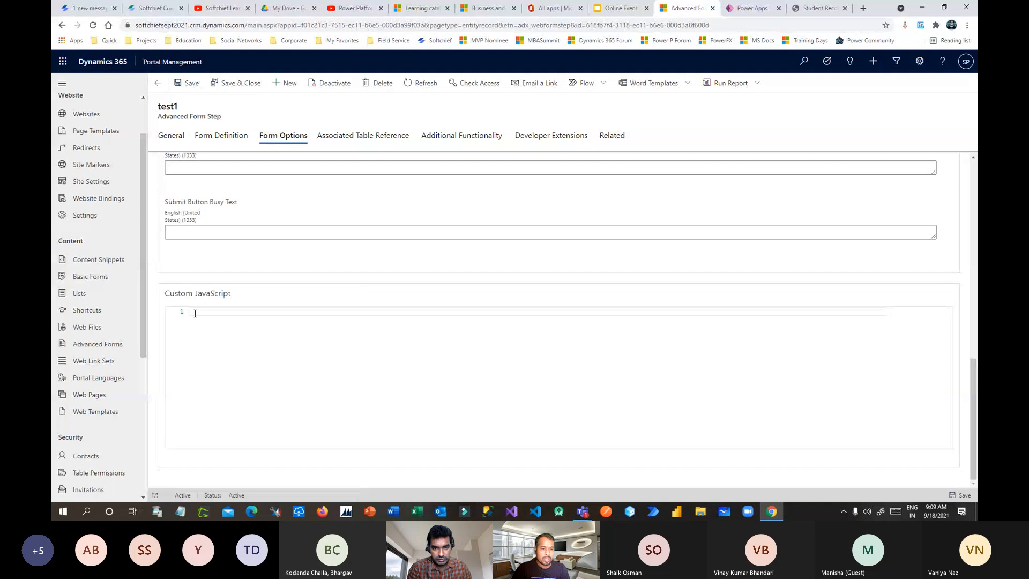
left_click_drag(175, 294, 236, 298)
left_click(233, 295)
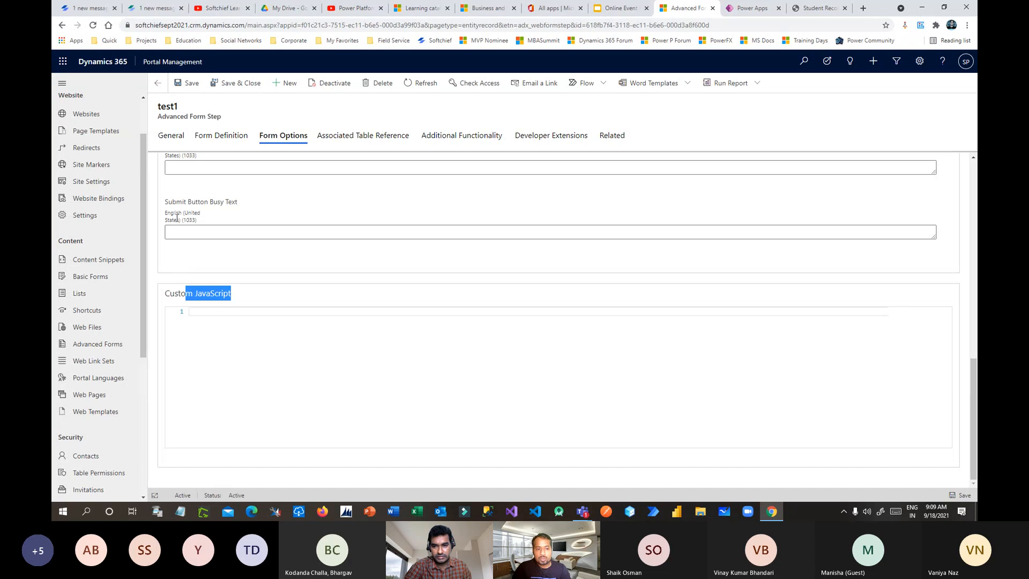
Step: Go from Basic Forms to the Active Advanced Forms list showing only the 'test' form
left_click(98, 279)
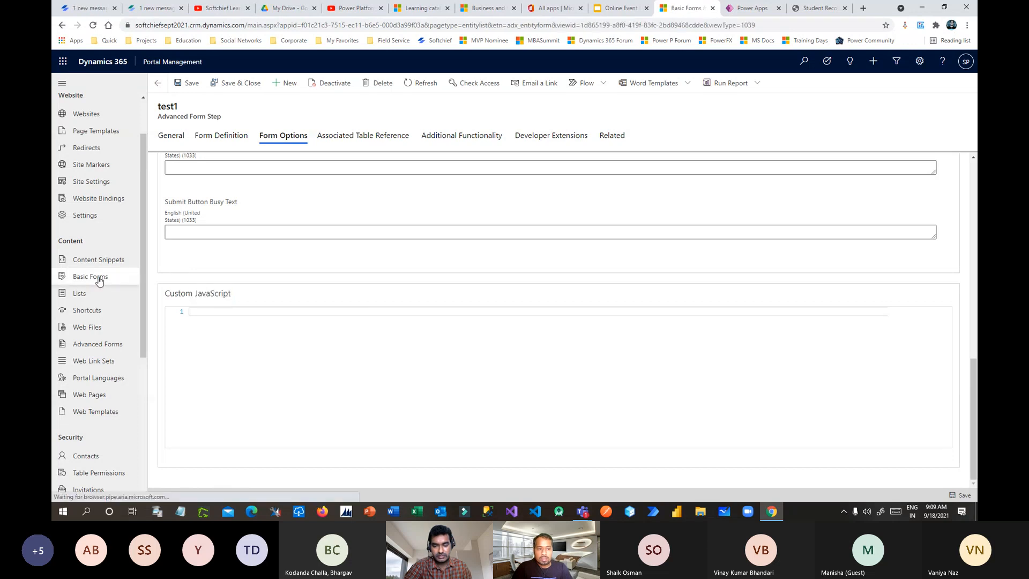
left_click(100, 347)
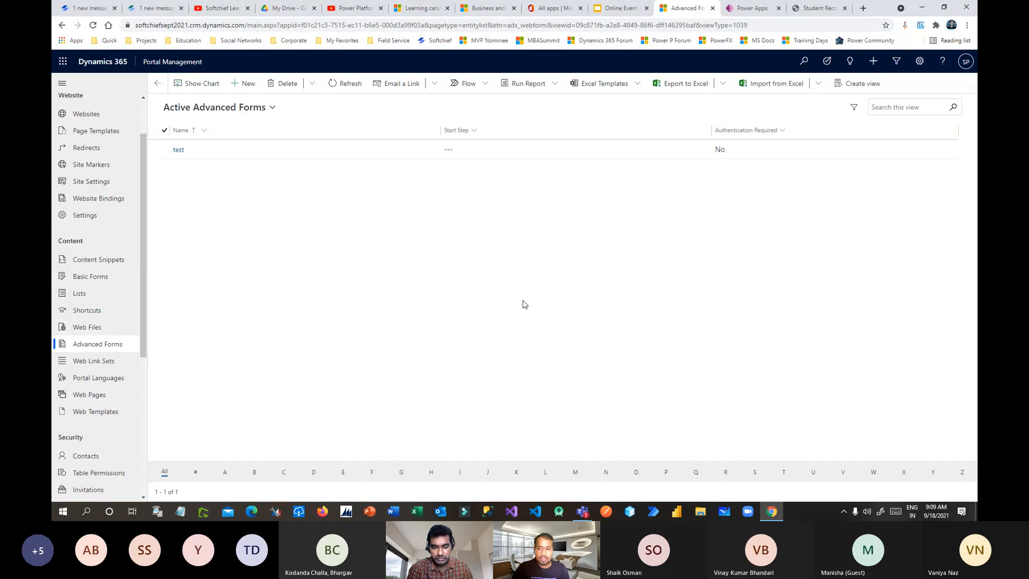
left_click(898, 420)
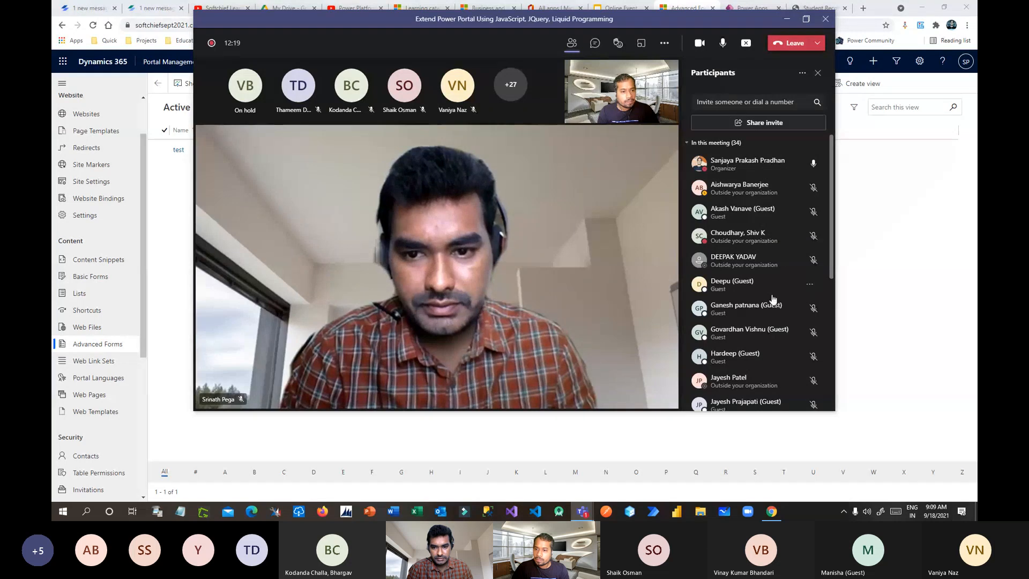
scroll(773, 296, "down", 5)
scroll(773, 296, "up", 5)
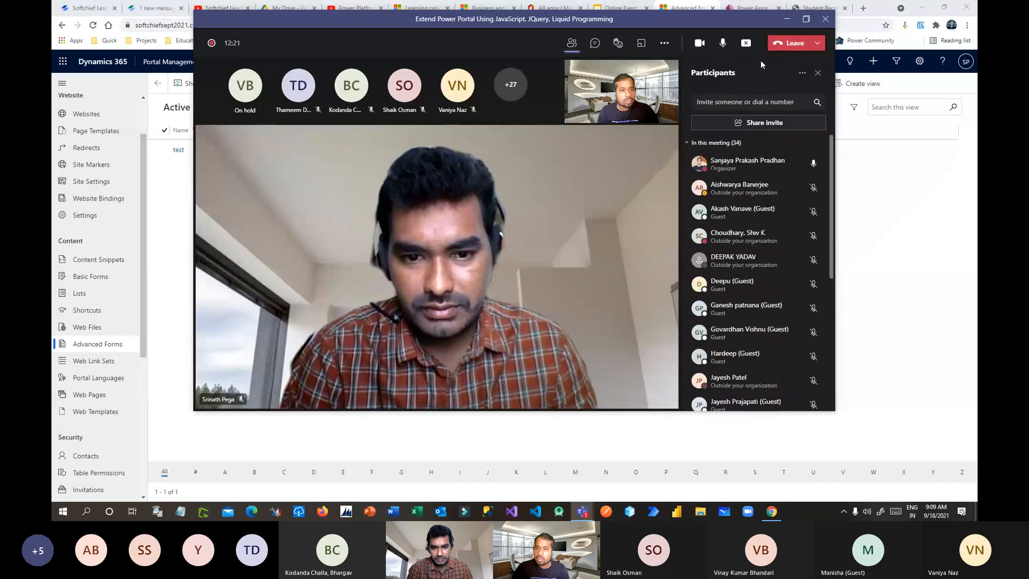
left_click(787, 18)
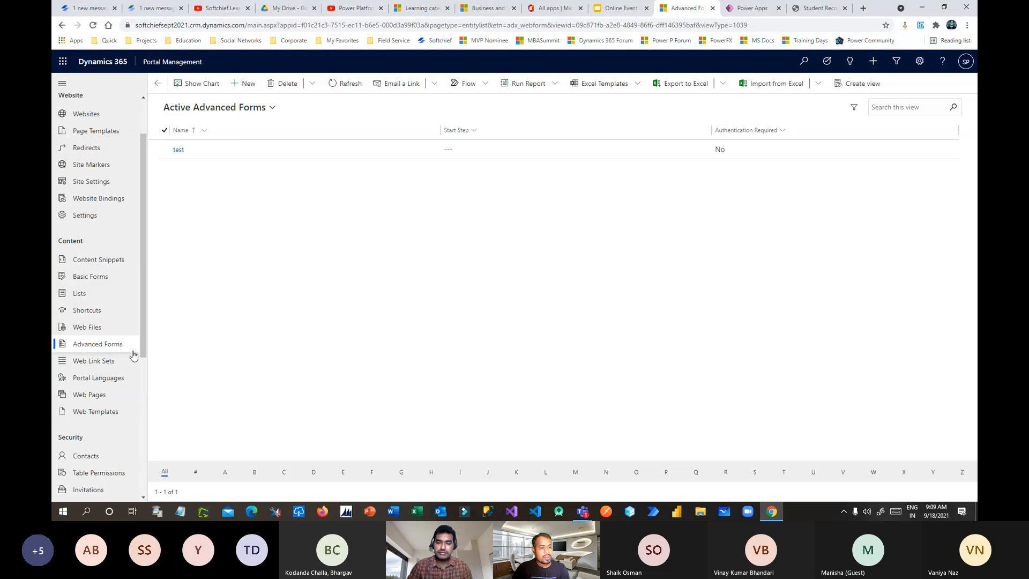
left_click_drag(143, 336, 140, 365)
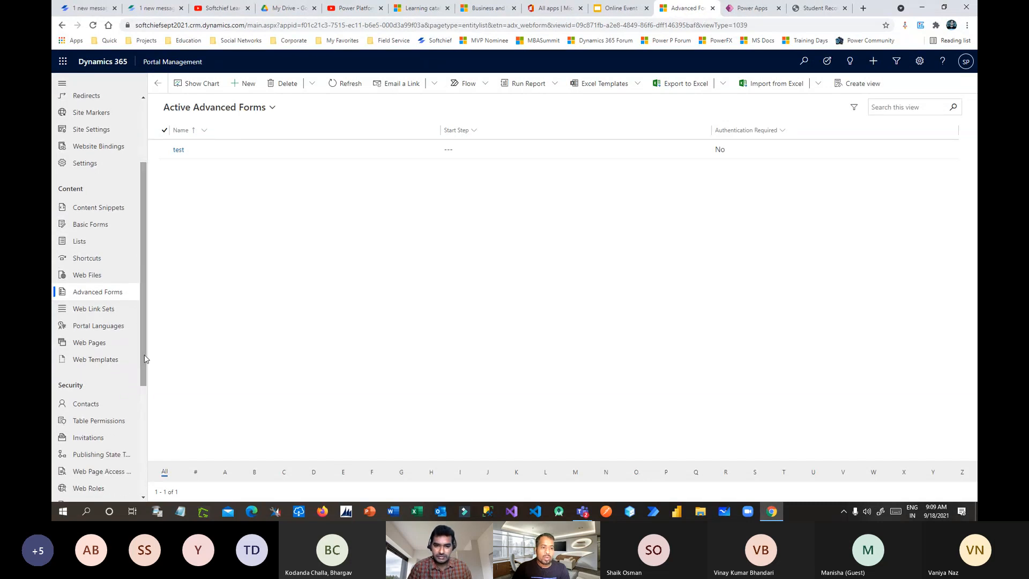
Step: Open the 'Page' web page record and its English localized content entry
left_click(134, 343)
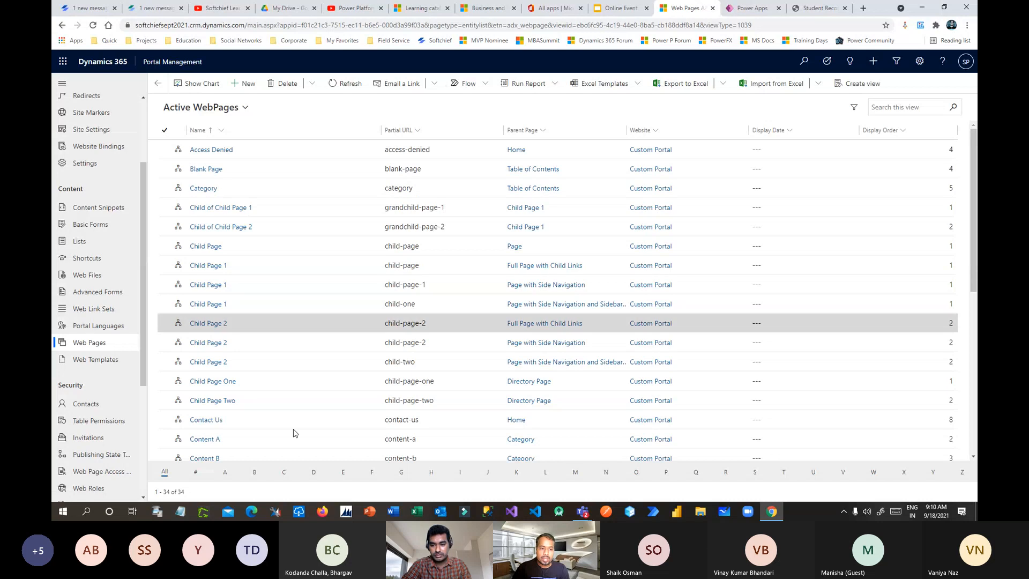
scroll(293, 432, "down", 5)
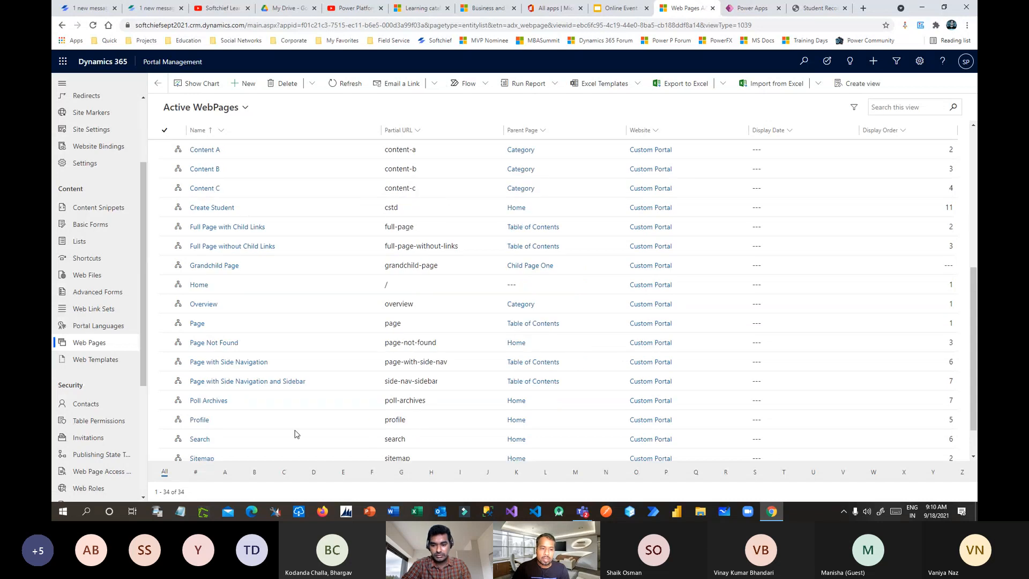
double_click(451, 324)
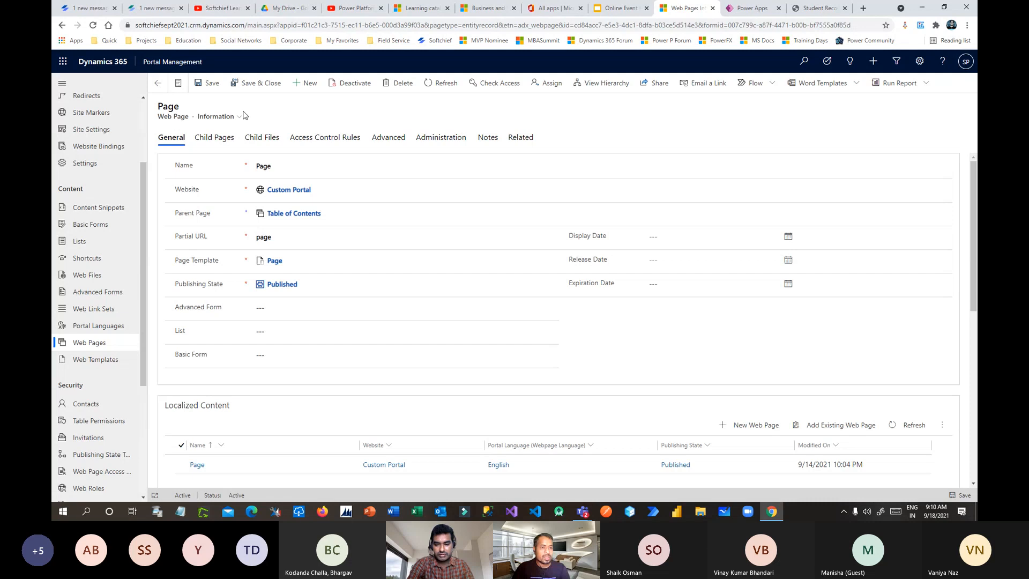
scroll(398, 289, "down", 2)
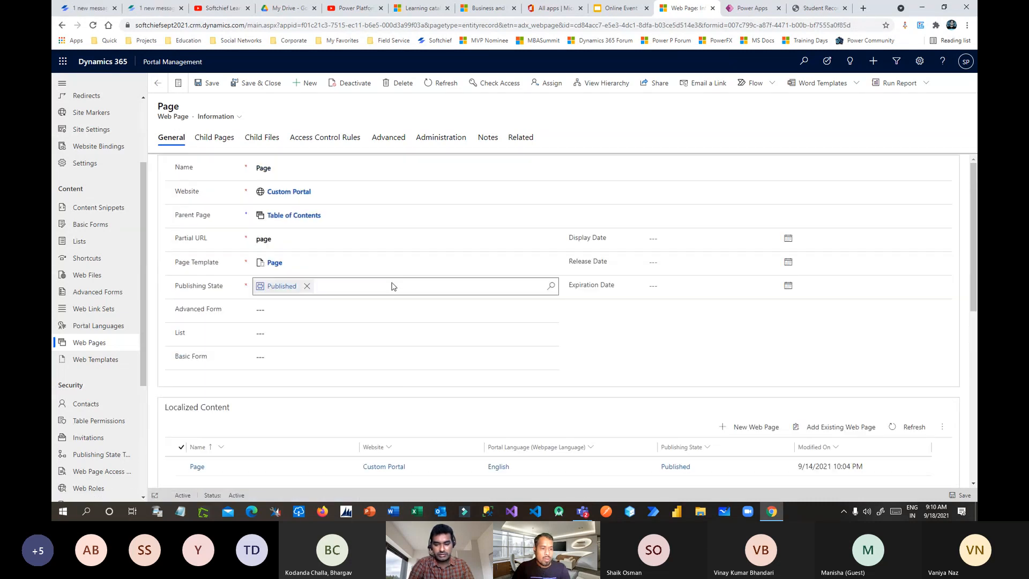
scroll(394, 293, "down", 4)
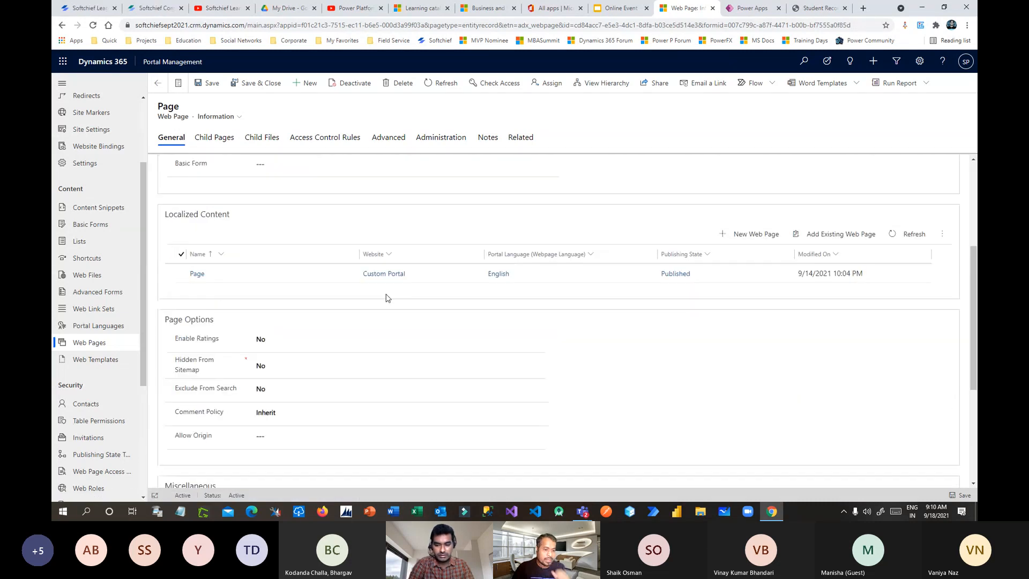
left_click(273, 274)
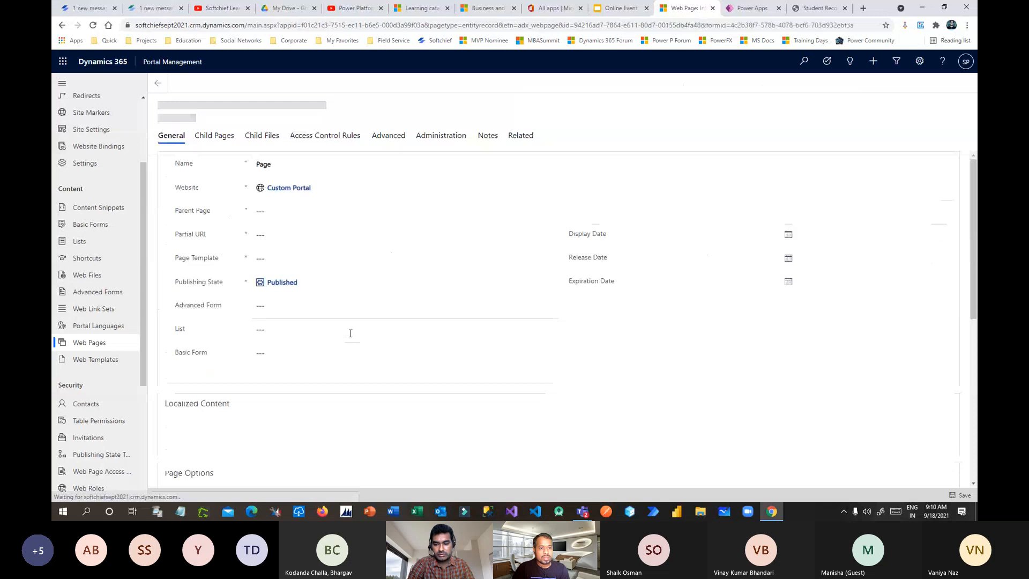
Step: Look through the Page's English Copy (HTML) text, then return to the 'JavaScript in Power Portal' slide
scroll(555, 317, "down", 5)
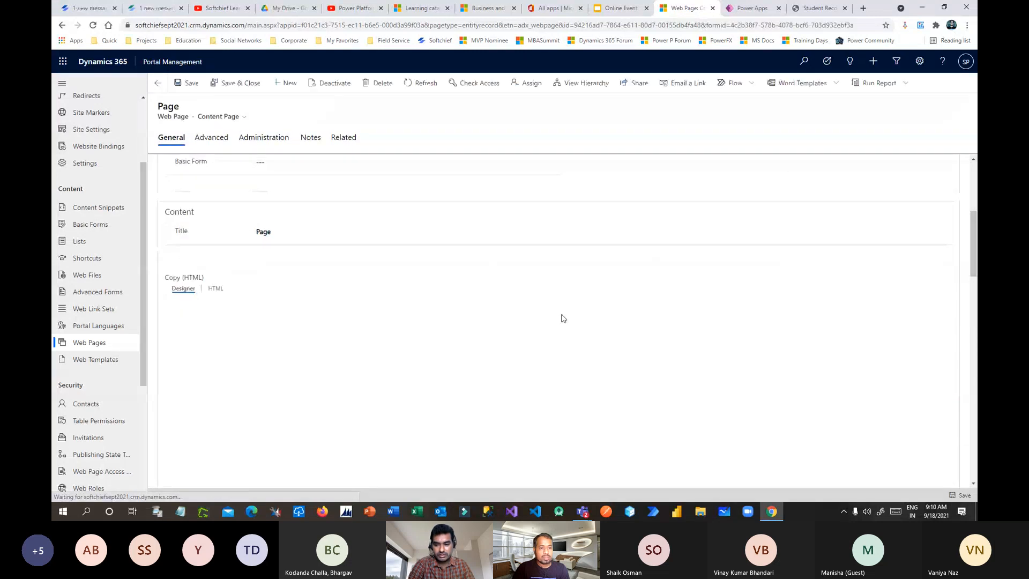
scroll(196, 259, "down", 1)
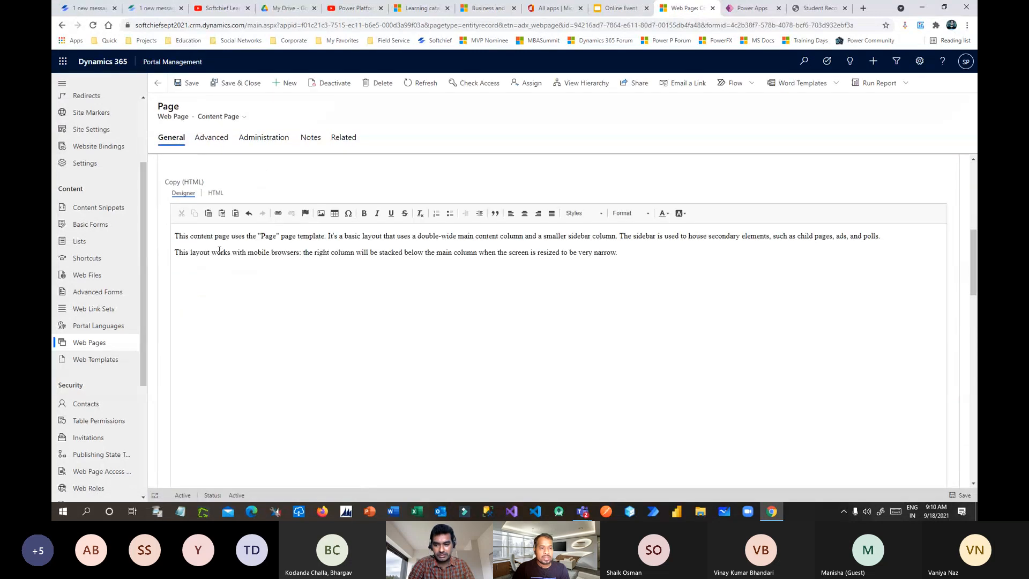
left_click(229, 235)
scroll(520, 270, "down", 1)
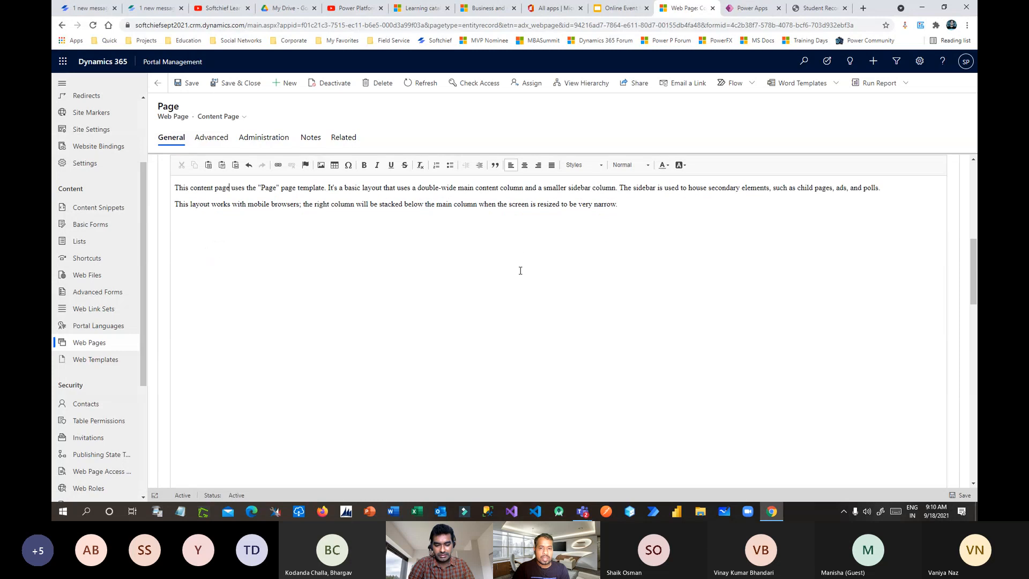
scroll(453, 259, "down", 4)
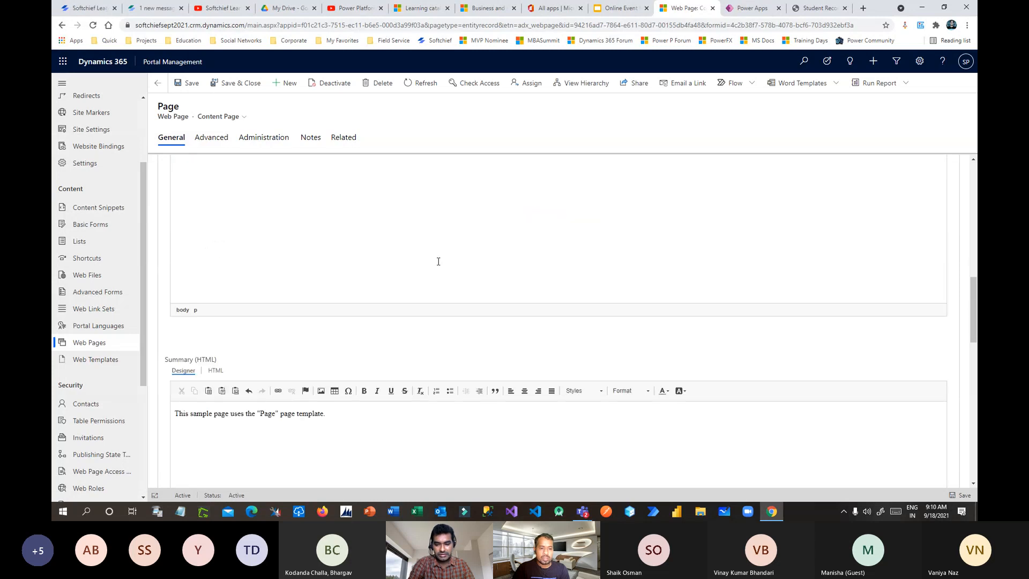
scroll(438, 261, "down", 3)
scroll(225, 173, "up", 7)
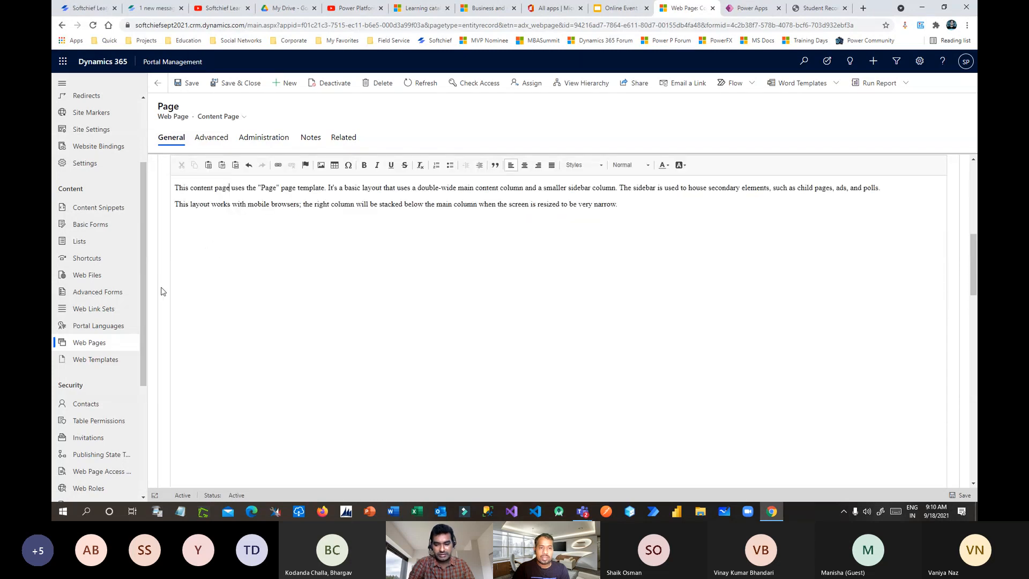
scroll(130, 274, "up", 3)
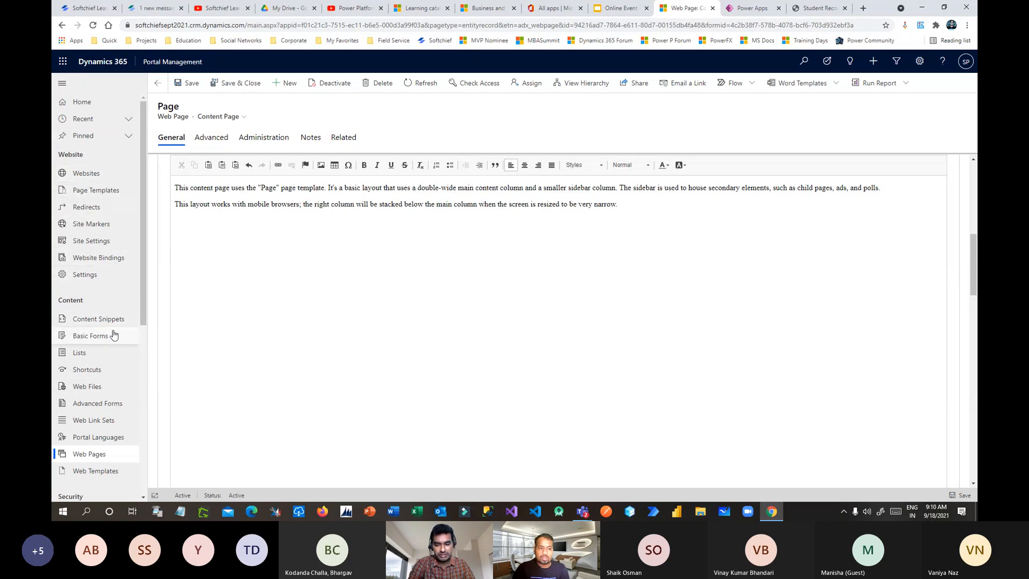
left_click(618, 14)
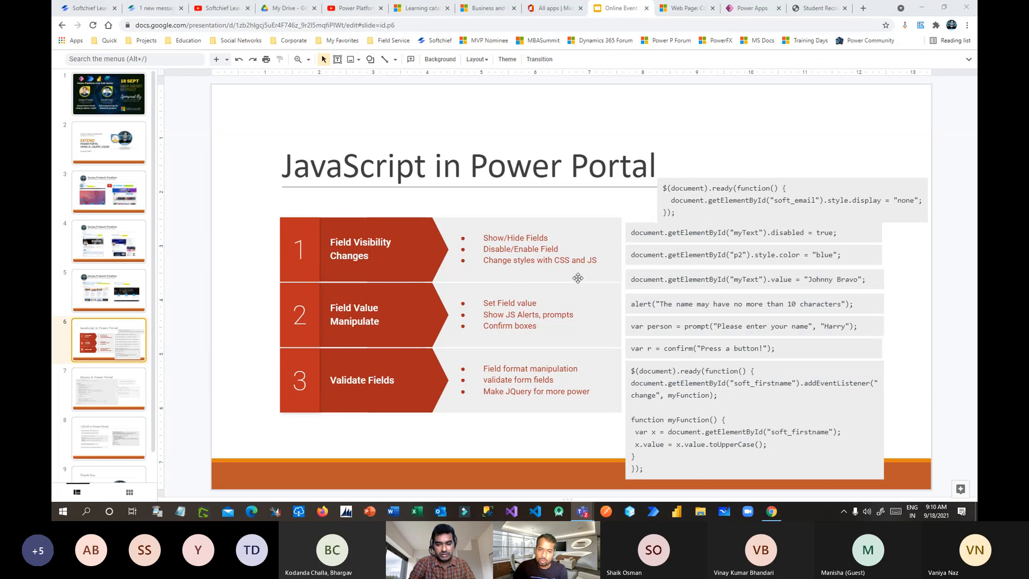
Step: Switch to the Softchief Portal tab showing the blank student Create form
left_click(817, 8)
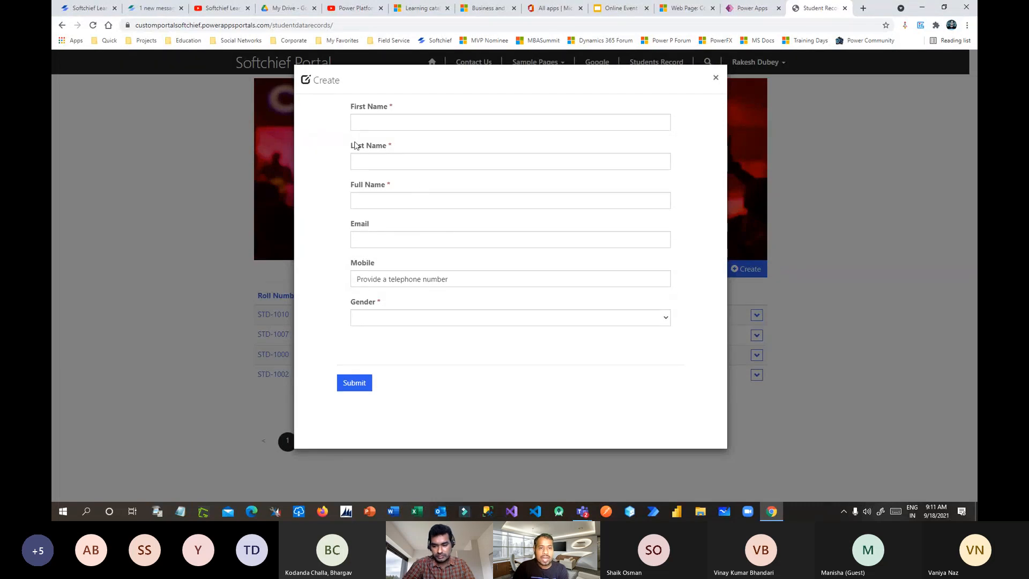
Step: Enter 'hghghgh' as the First Name on the Create student form and select it
left_click(371, 123)
type("hghghgh")
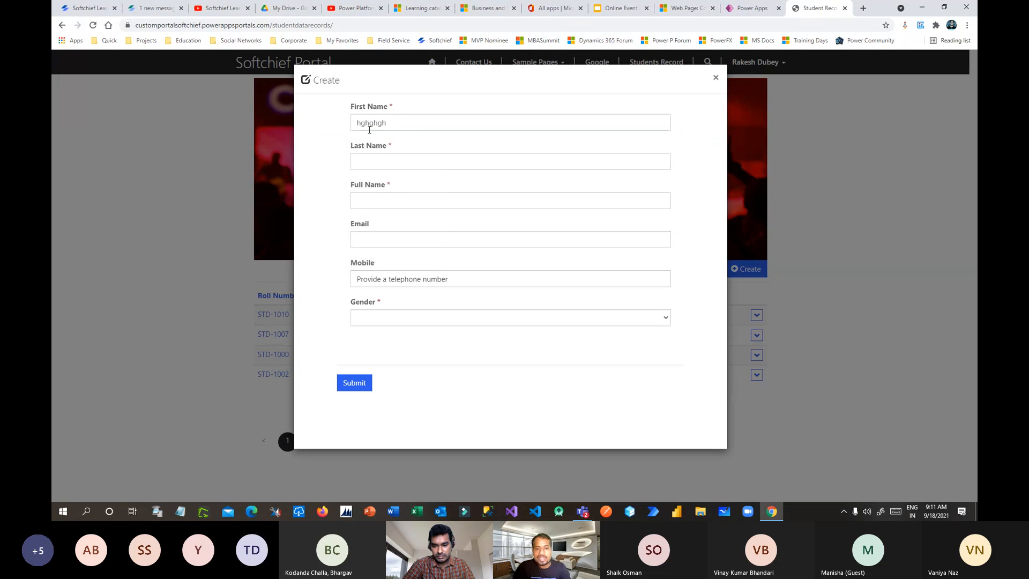
left_click_drag(405, 122, 349, 124)
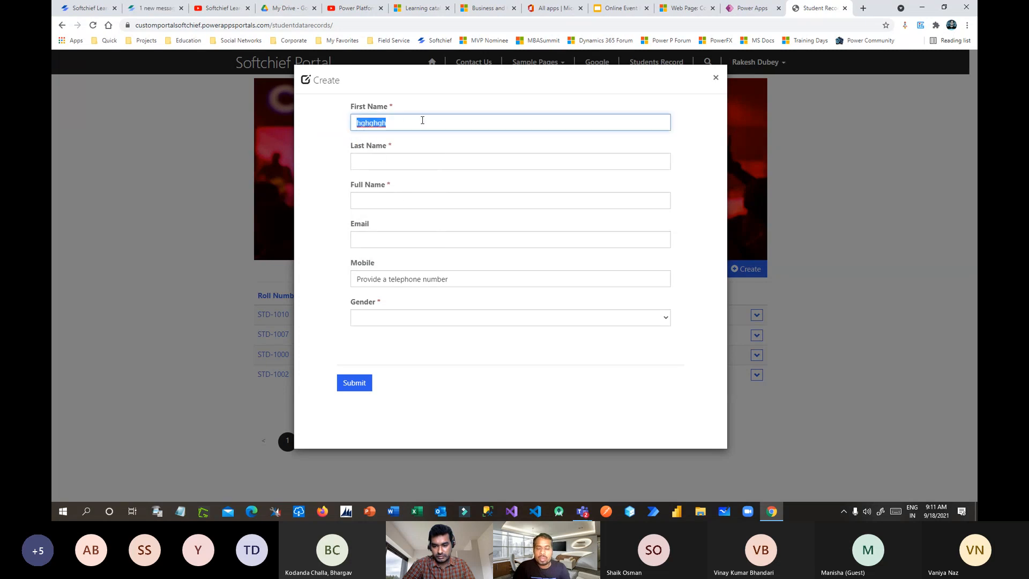
left_click_drag(471, 123, 420, 123)
left_click(391, 124)
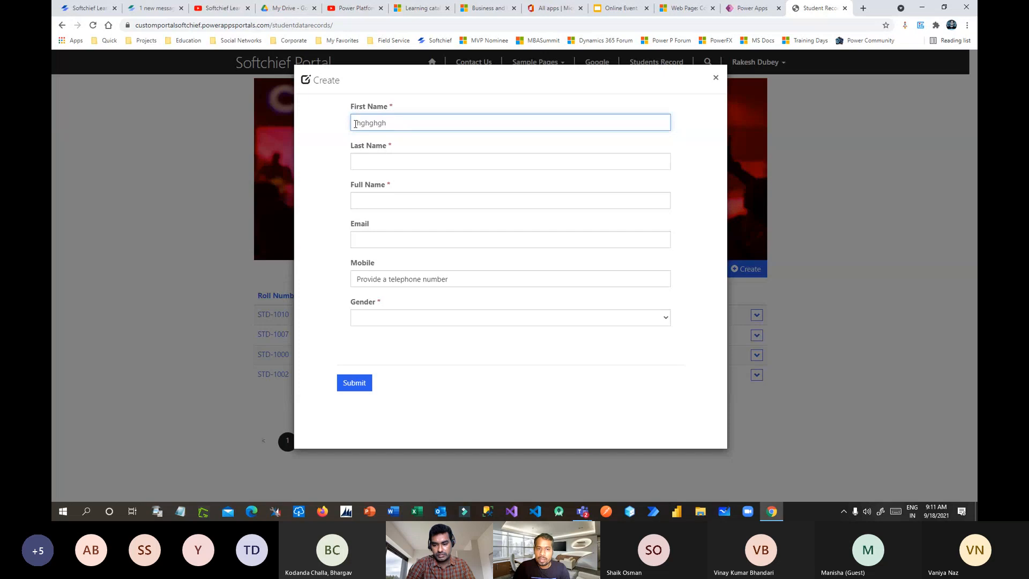
left_click_drag(356, 124, 413, 126)
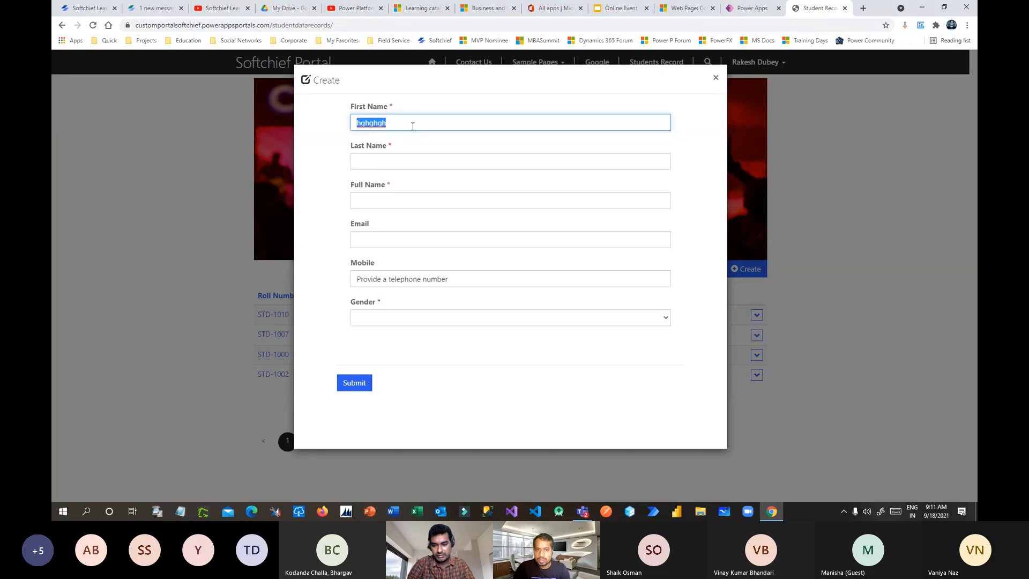
left_click(418, 146)
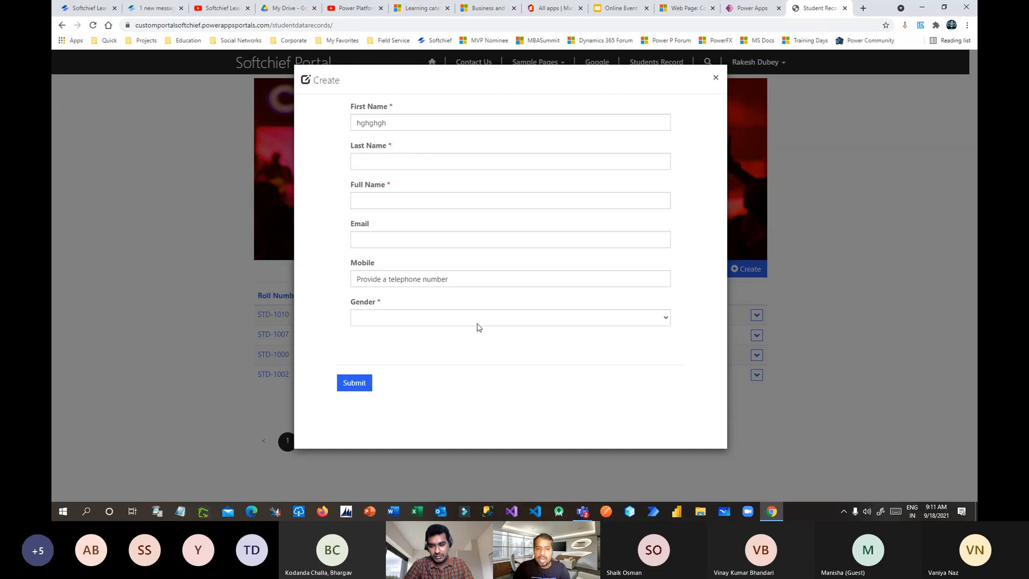
Step: Focus and leave the Mobile and Email fields to test the form's behaviour
left_click(385, 282)
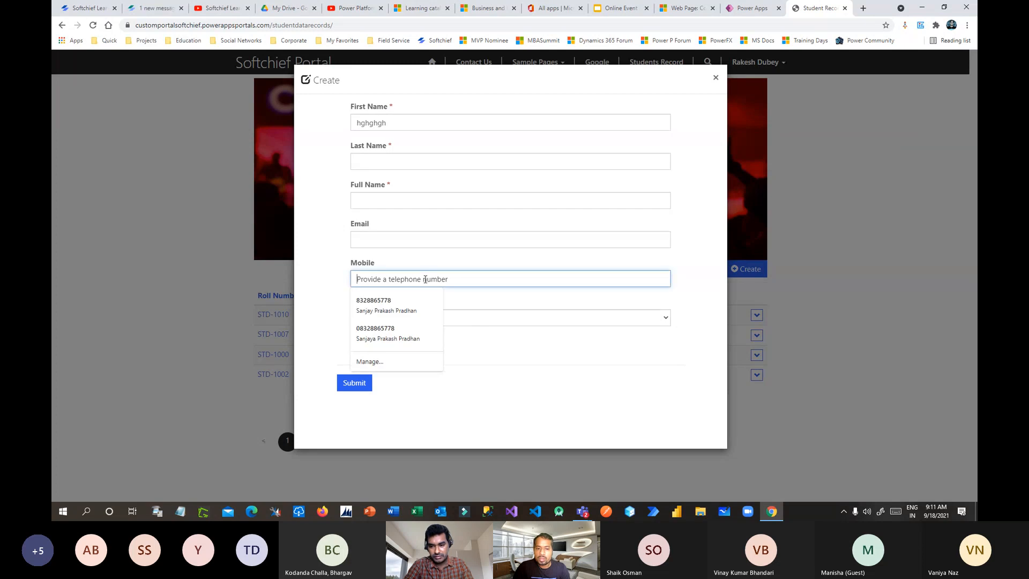
left_click(522, 359)
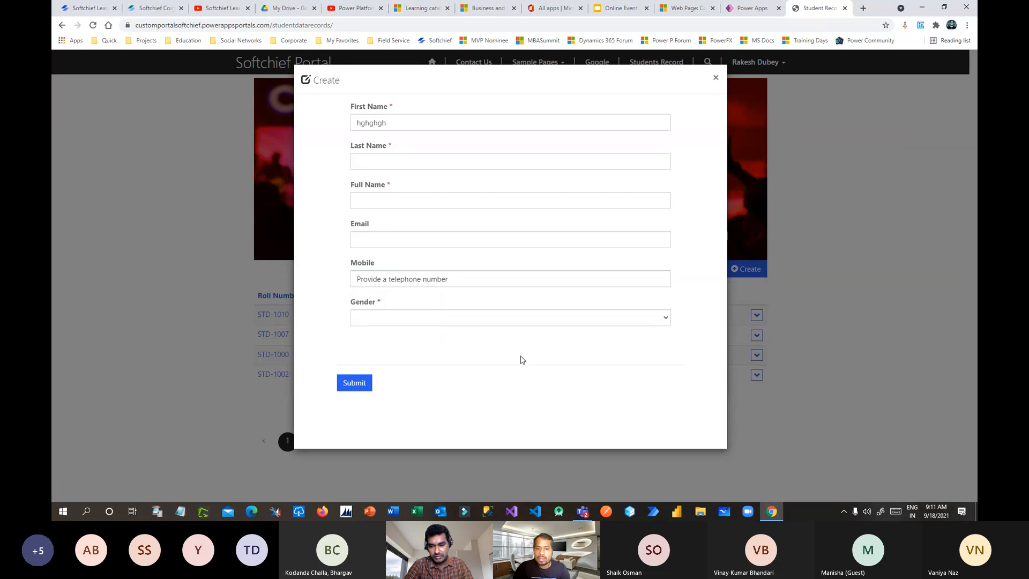
left_click(365, 237)
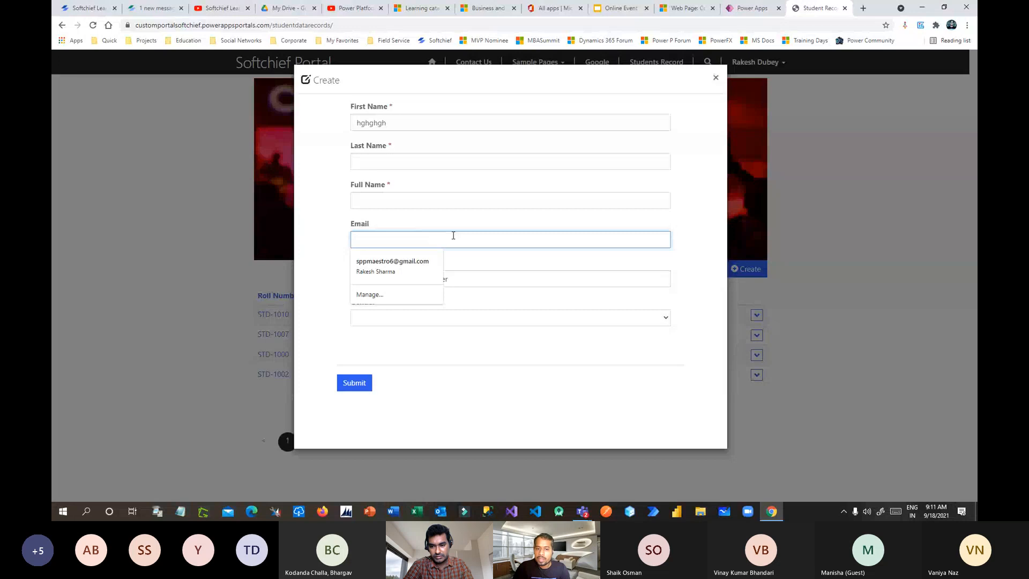
left_click(471, 230)
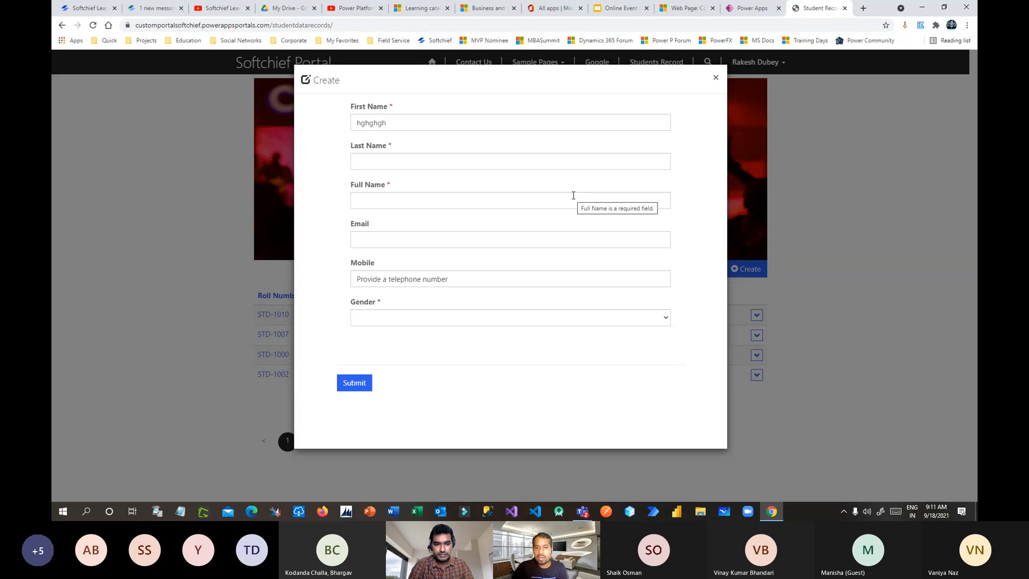
Step: Return through Portal Management to the 'JavaScript in Power Portal' slide in Google Slides
left_click(748, 8)
left_click(689, 8)
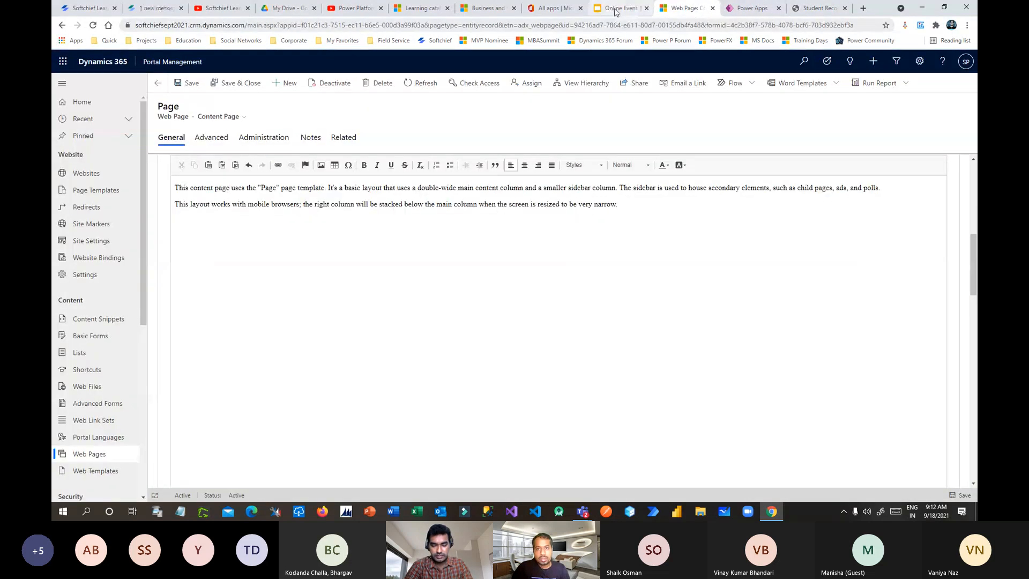
left_click(615, 9)
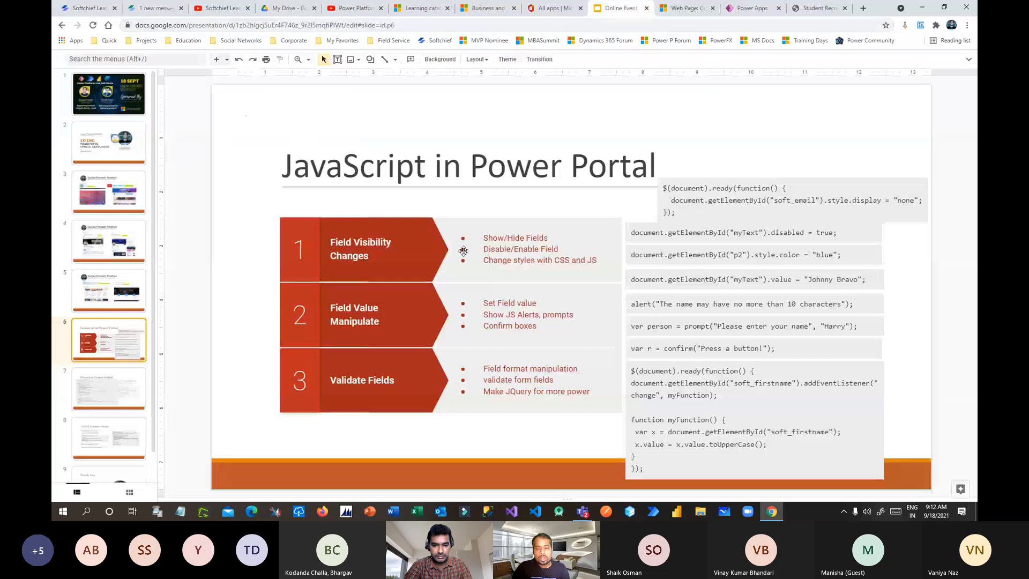
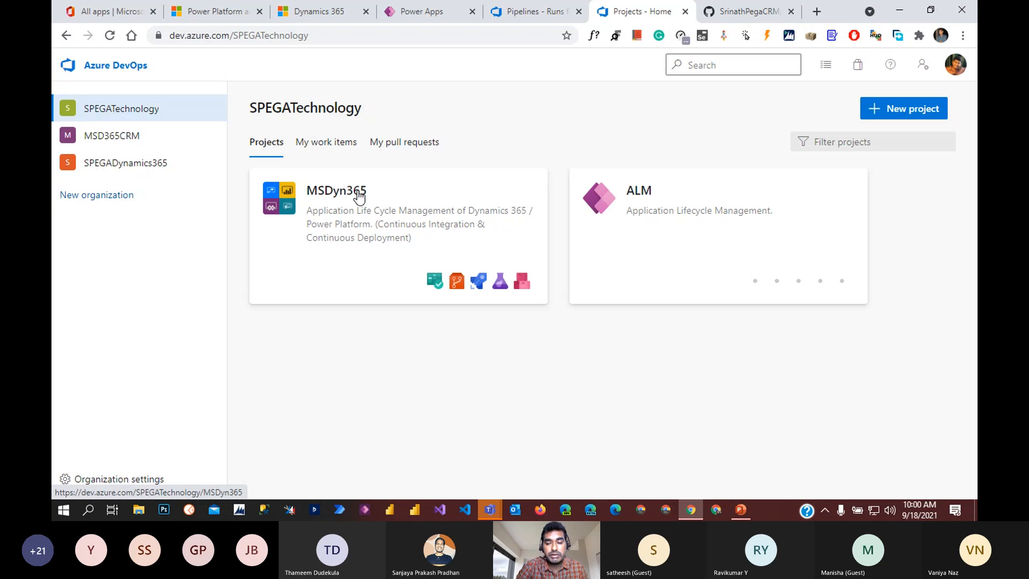
Step: Start a new Azure DevOps project named UCG
left_click_drag(237, 37, 361, 39)
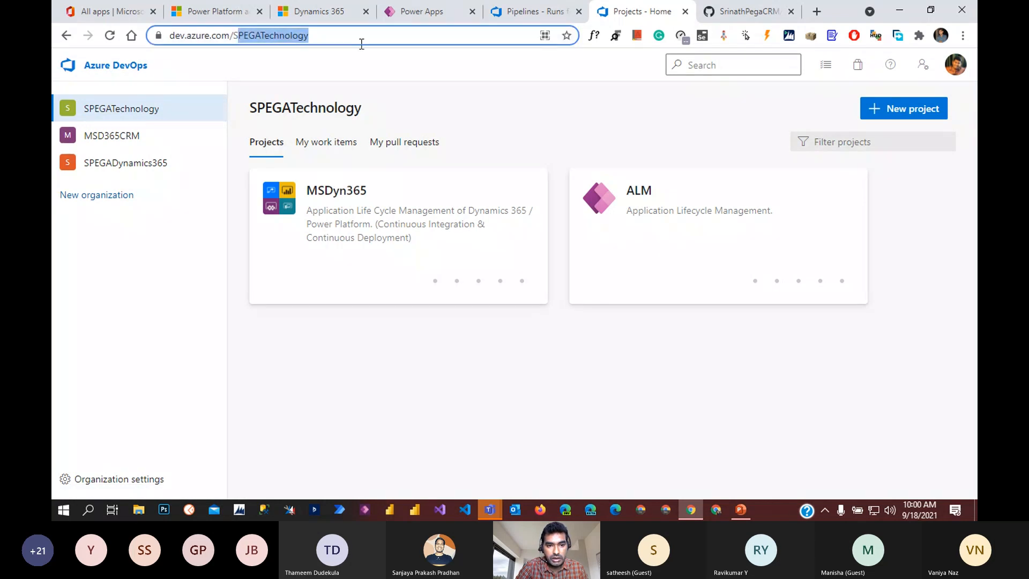
left_click(503, 355)
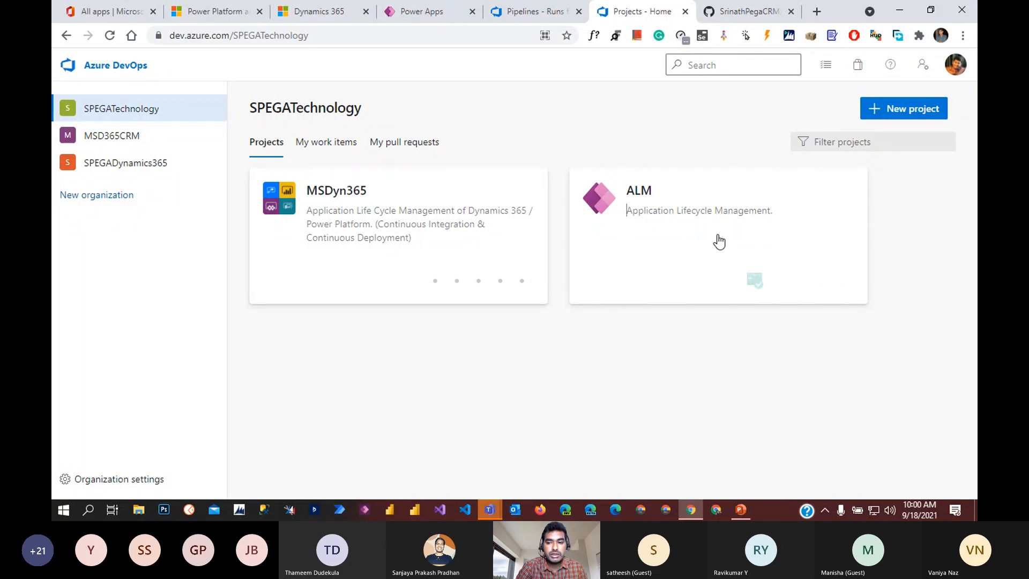
left_click(922, 115)
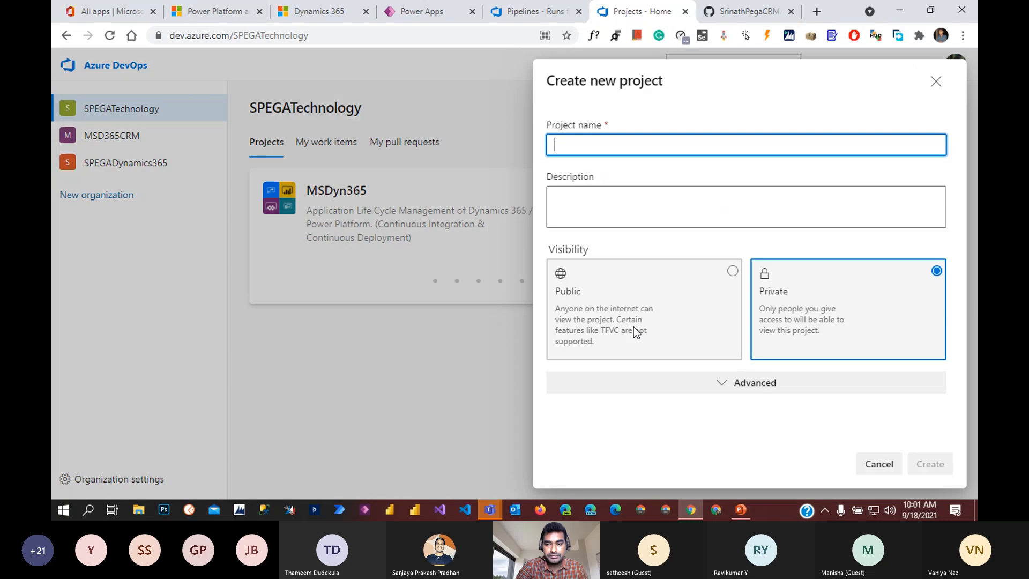
left_click(659, 216)
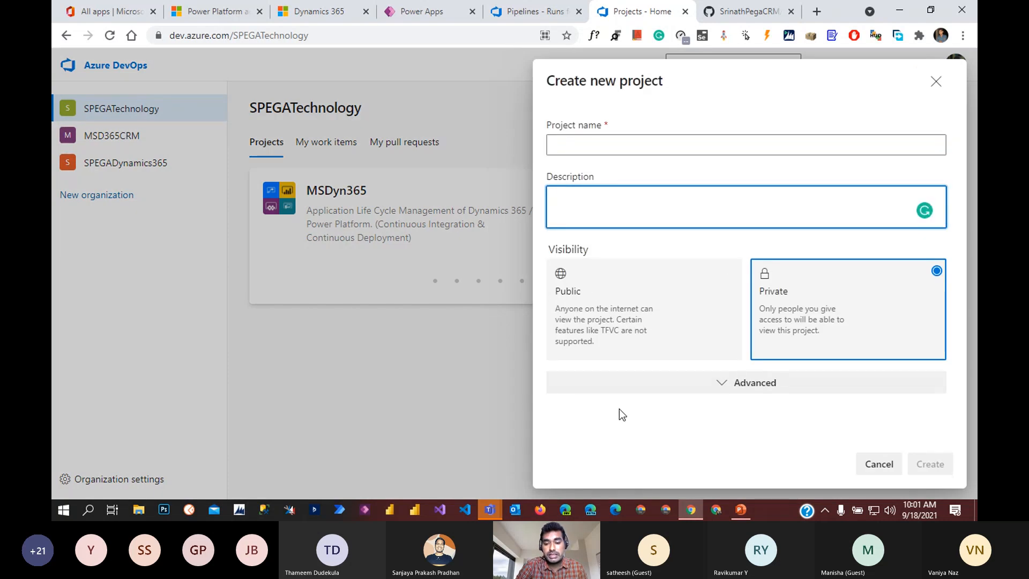
left_click(613, 150)
type("U")
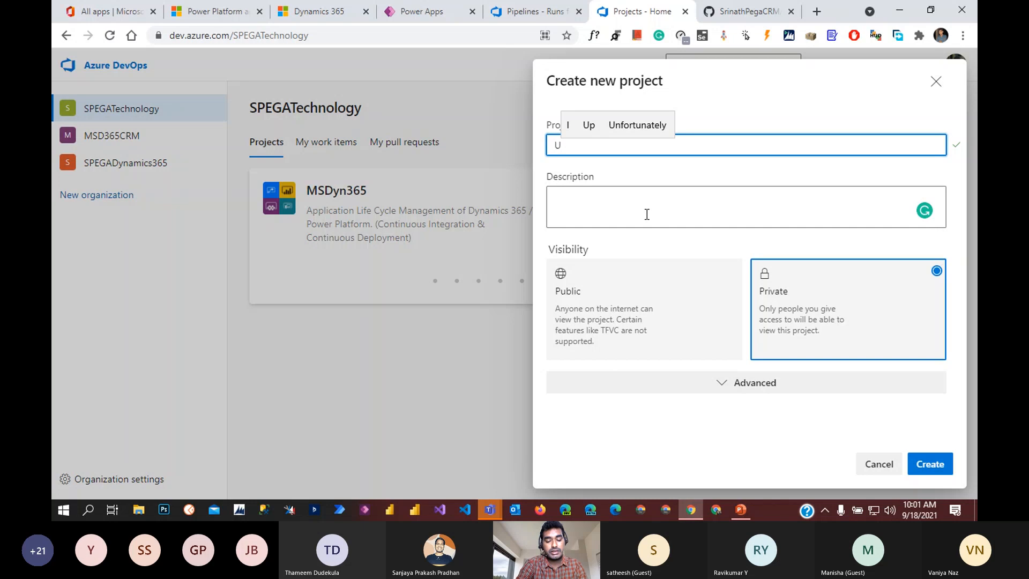
type("CG")
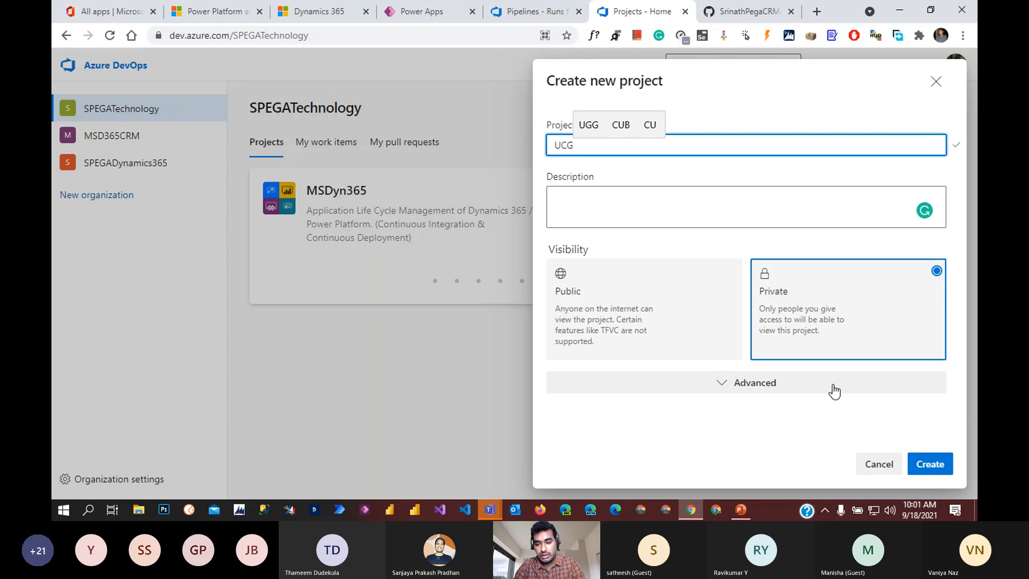
Step: Set the work item process to Scrum, keep Git version control, and create the project
left_click(800, 391)
scroll(762, 397, "down", 1)
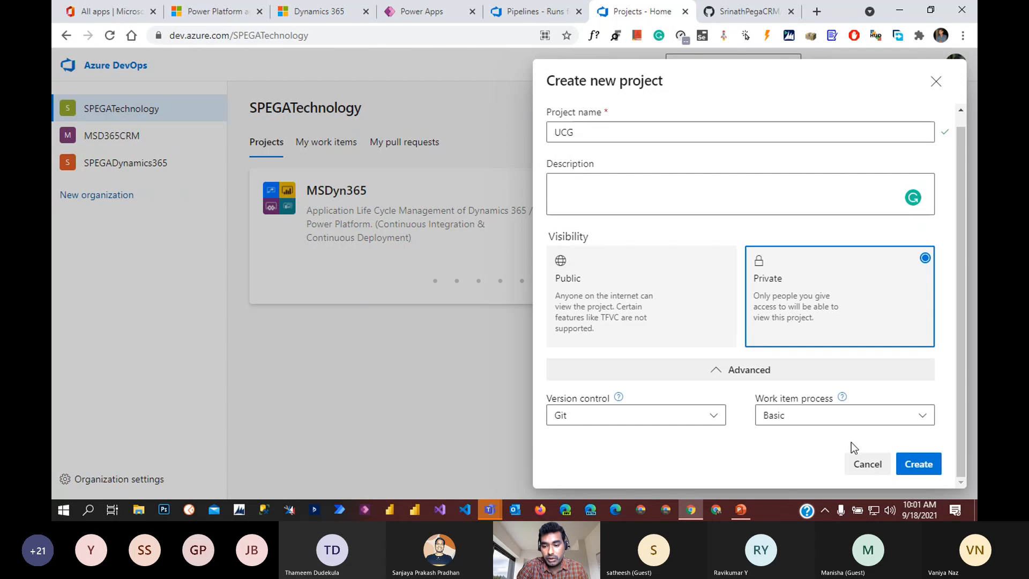
left_click(805, 418)
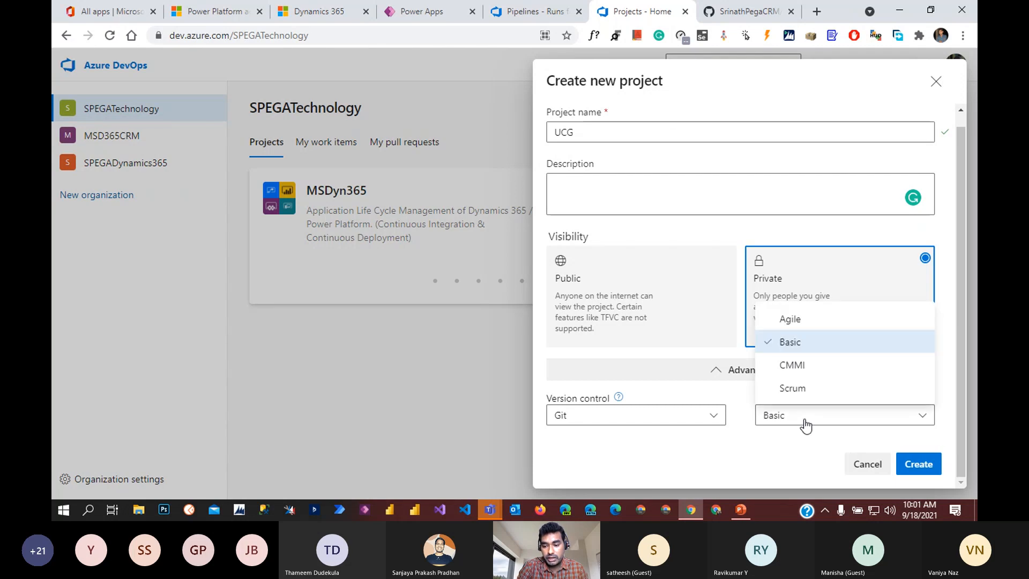
left_click(828, 388)
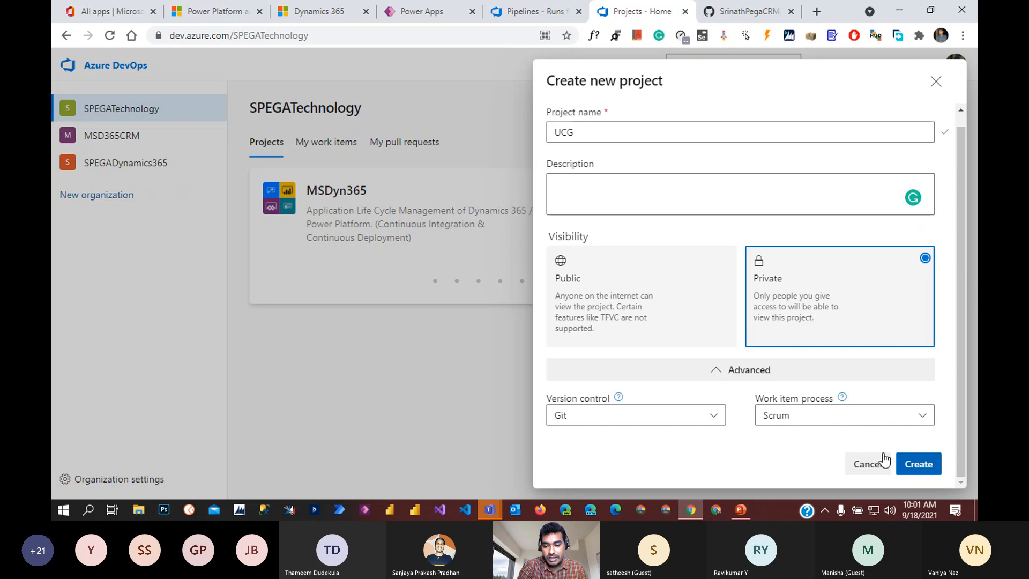
left_click(718, 417)
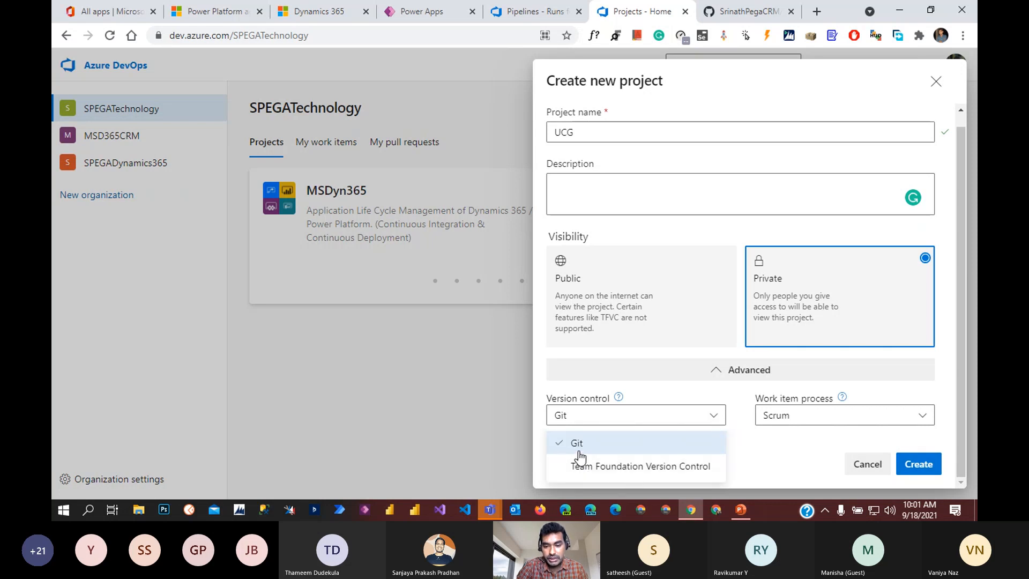
left_click(766, 452)
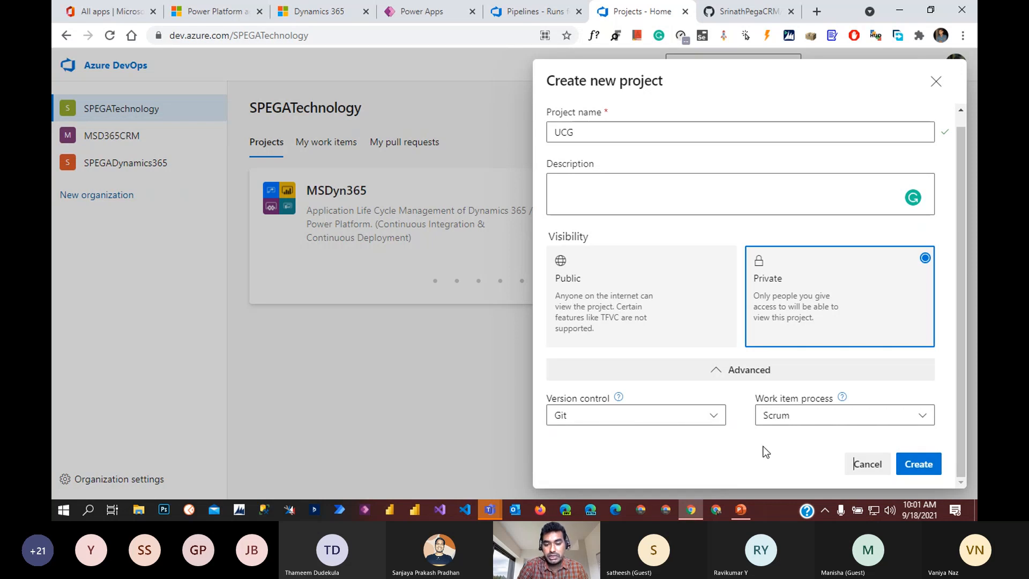
left_click(918, 464)
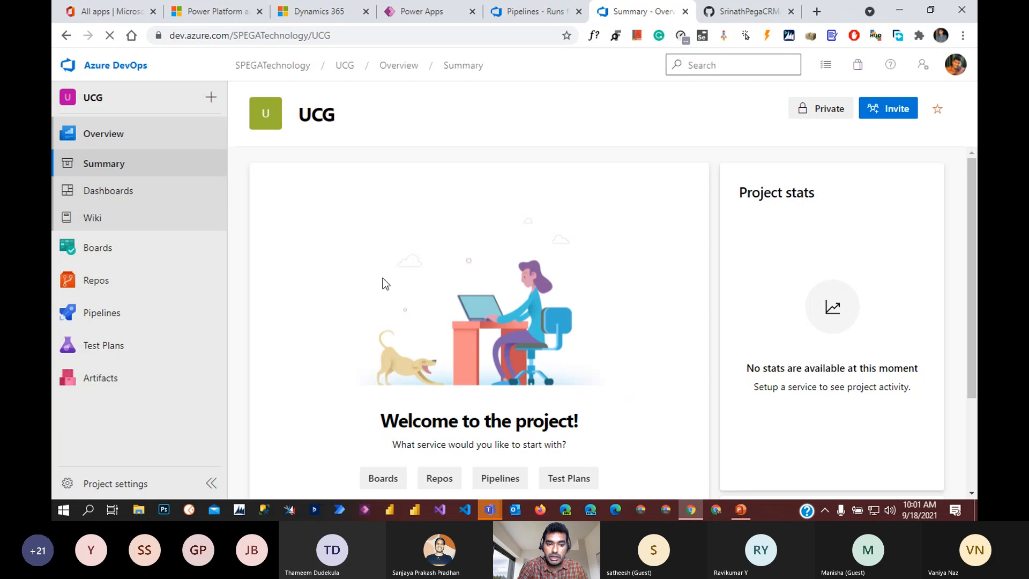
Step: Initialize the UCG repo's main branch with a README from the Repos Files page
left_click(112, 282)
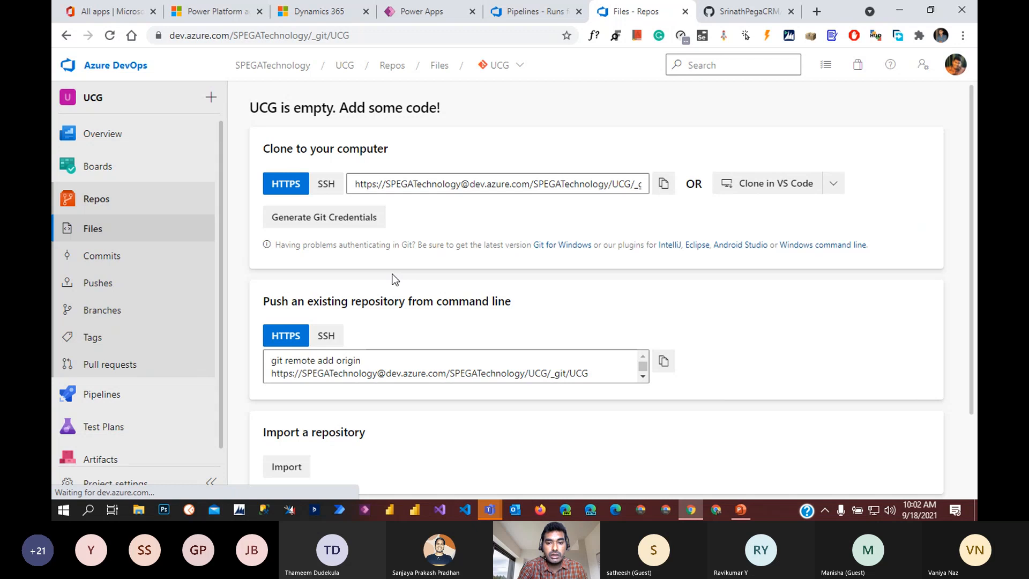
scroll(467, 295, "down", 2)
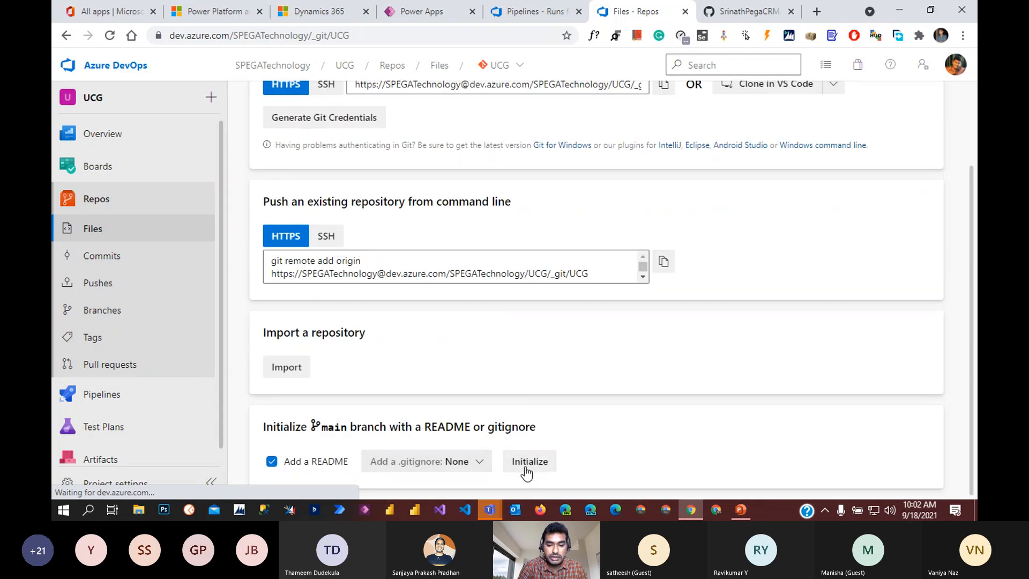
left_click(537, 468)
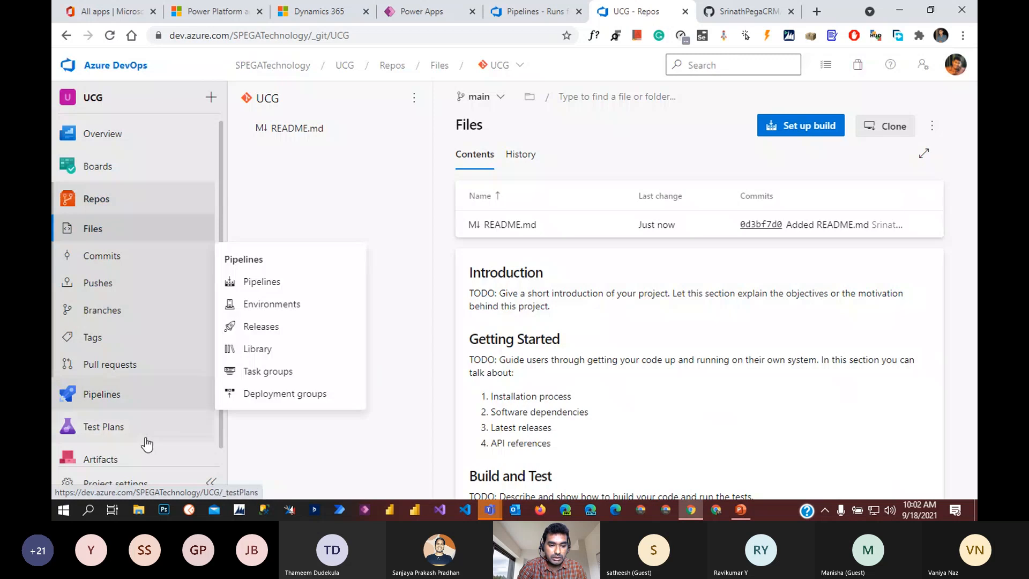
Step: Review the UCG project settings page
left_click(129, 484)
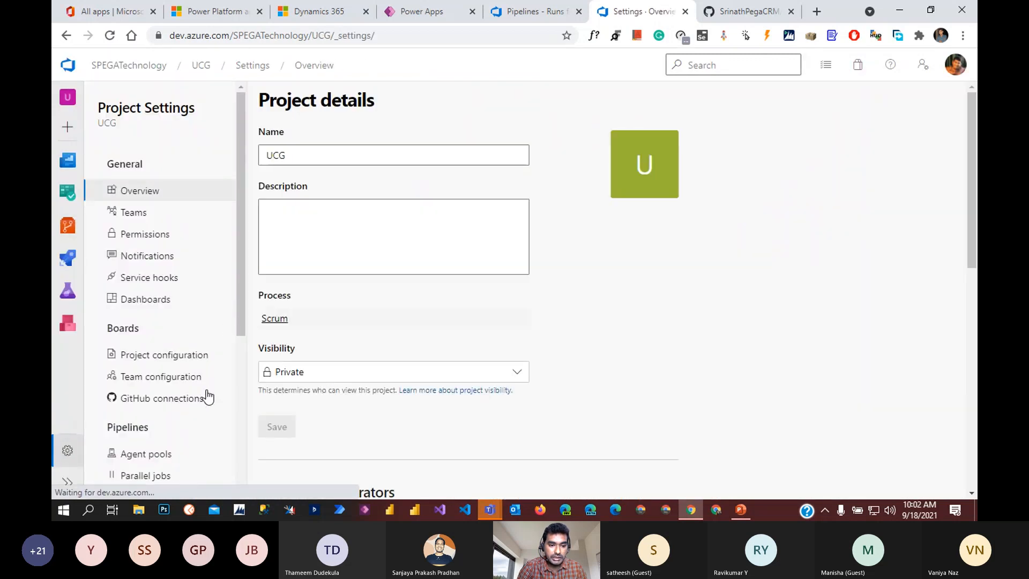
scroll(207, 397, "down", 2)
scroll(212, 424, "down", 2)
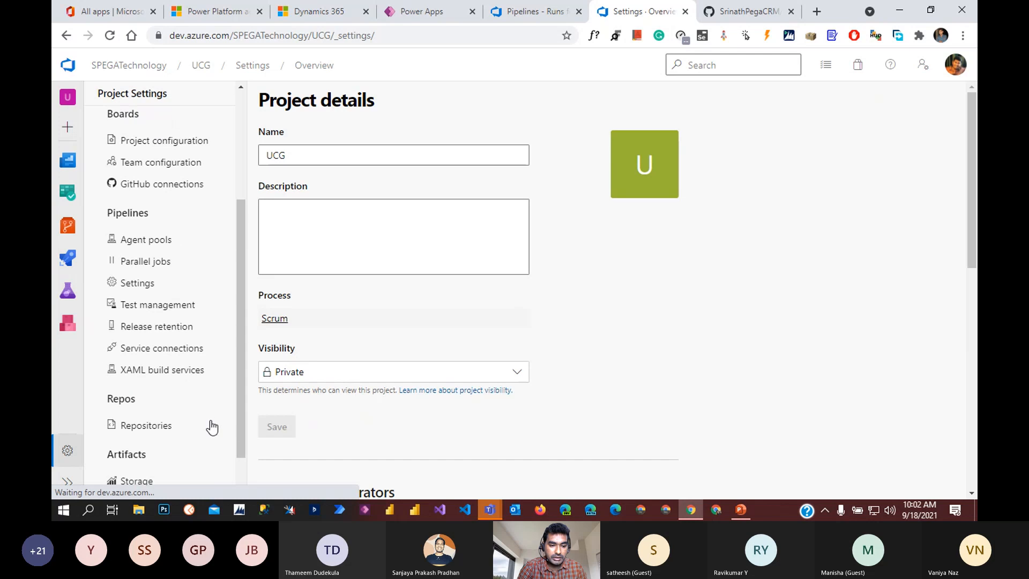
scroll(213, 429, "up", 3)
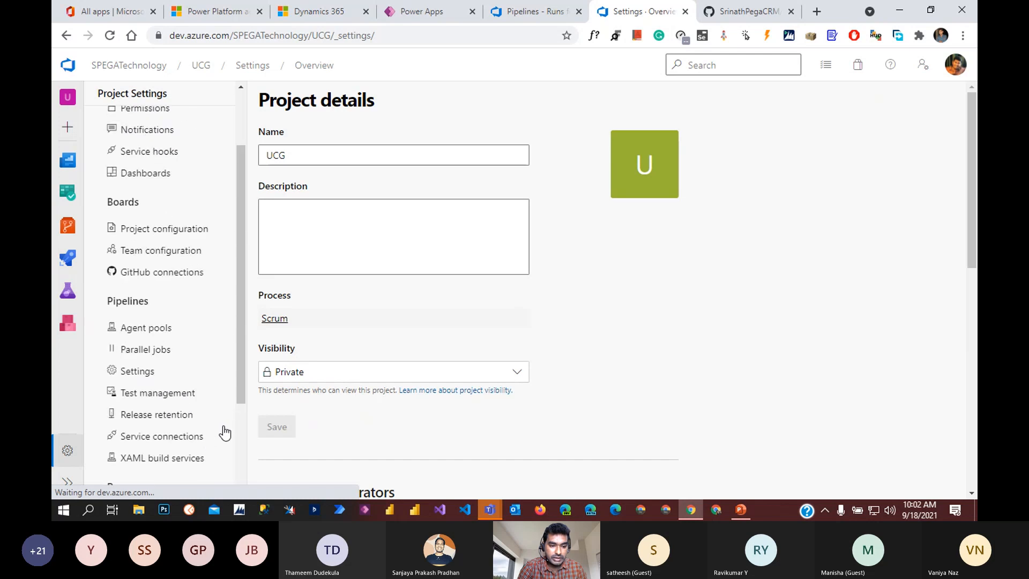
scroll(214, 461, "up", 1)
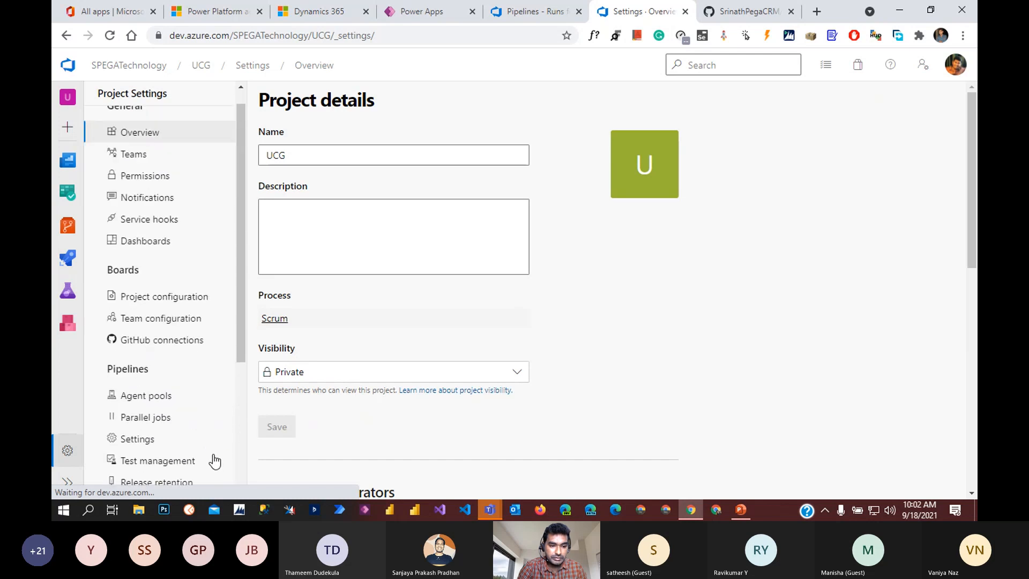
scroll(181, 186, "up", 1)
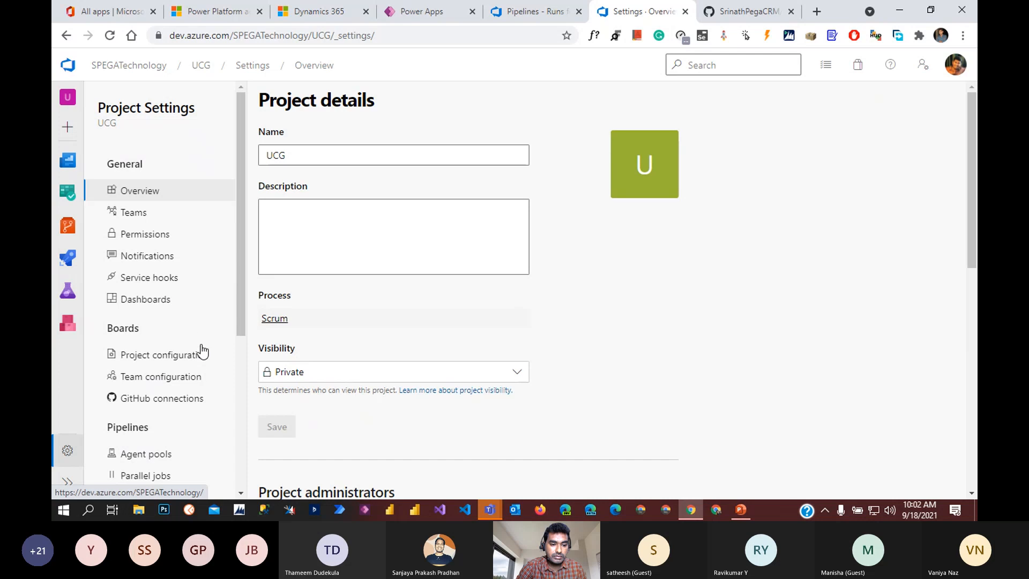
Step: View the organization's installed extensions, then browse the marketplace in a new tab
left_click(132, 66)
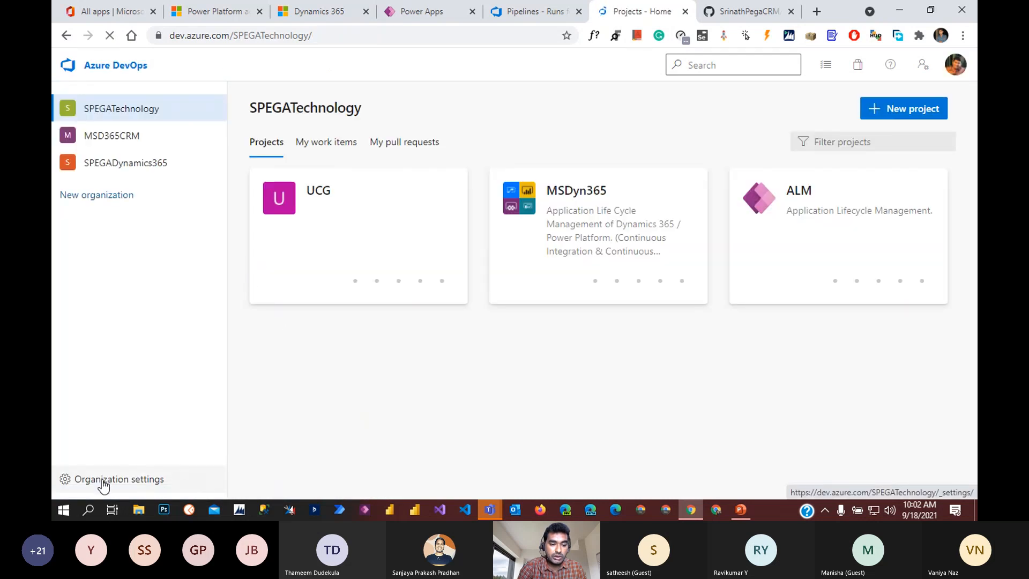
left_click(103, 483)
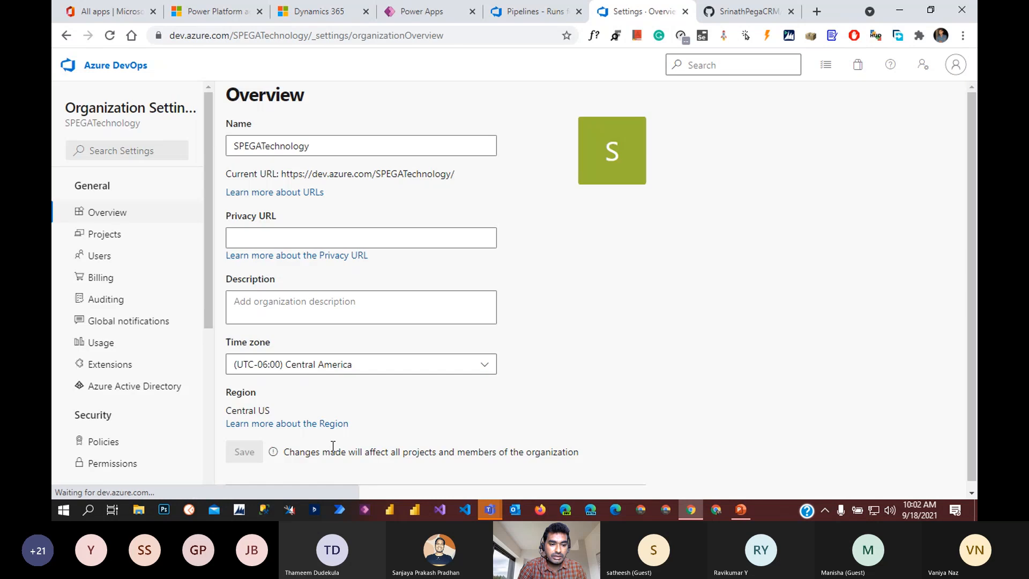
left_click(110, 365)
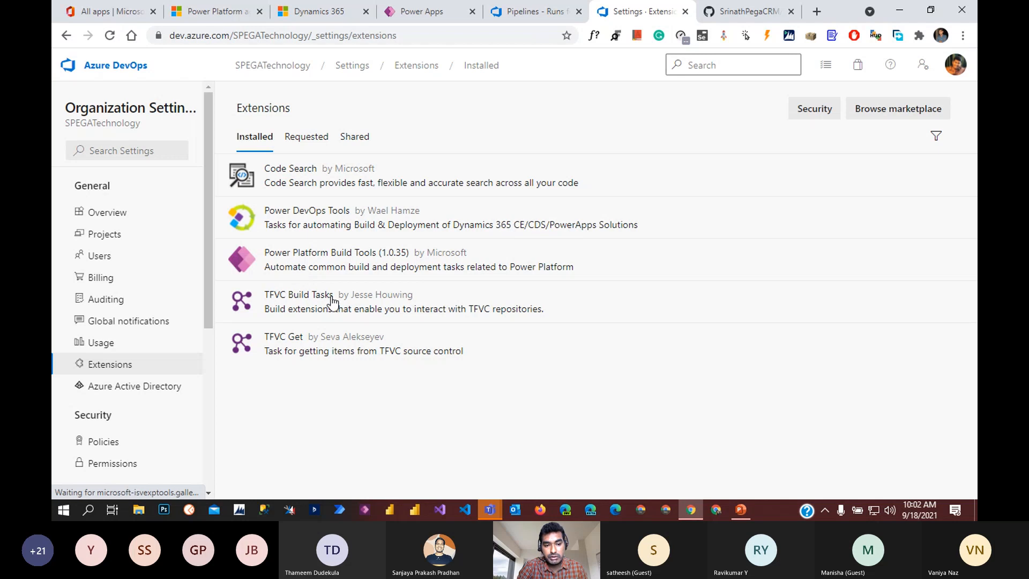
left_click(903, 114)
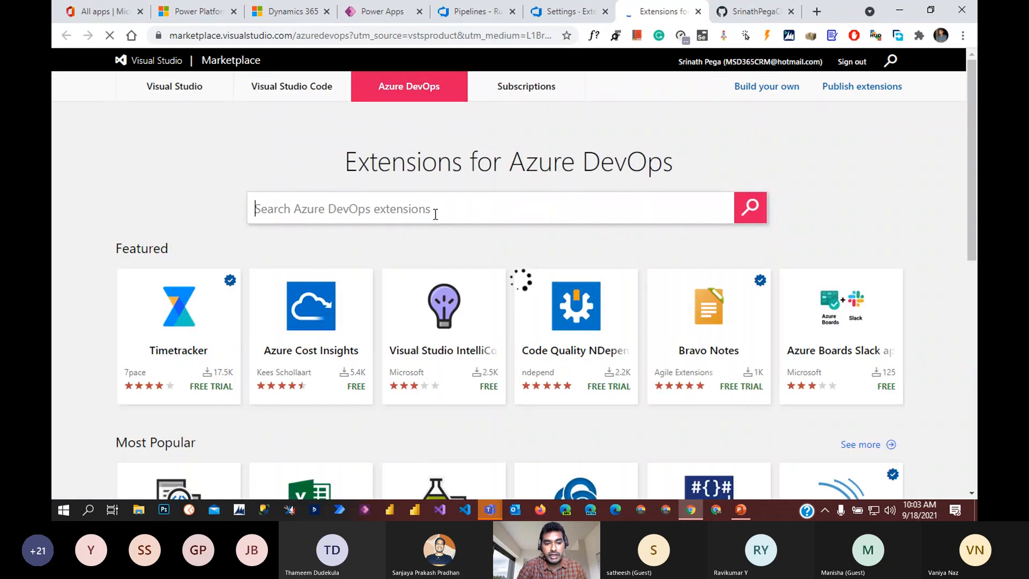
Step: Search the marketplace for 'power platform build tool' and open the Power Platform Build Tools page
left_click(437, 213)
type("powe")
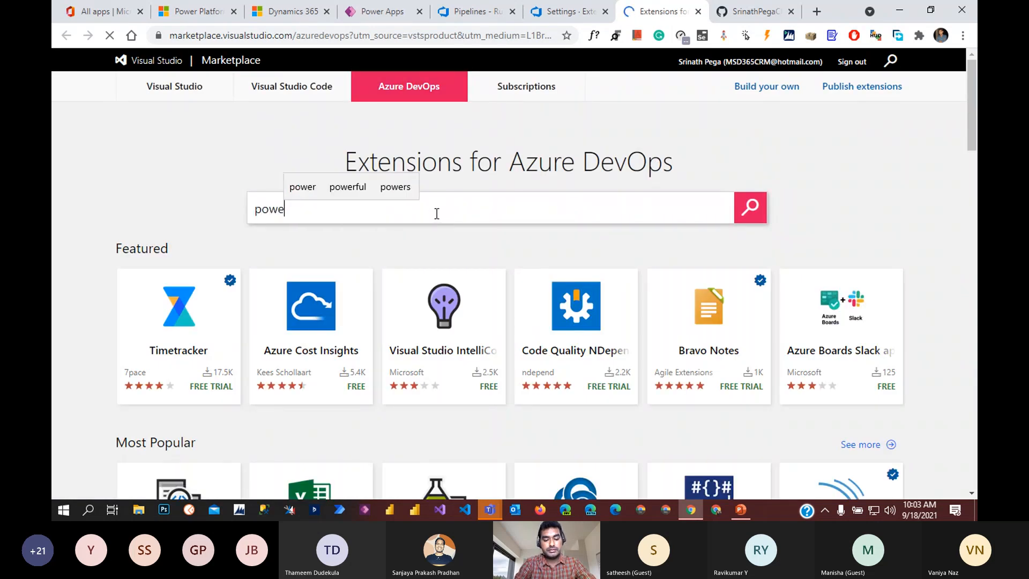
type("r platf")
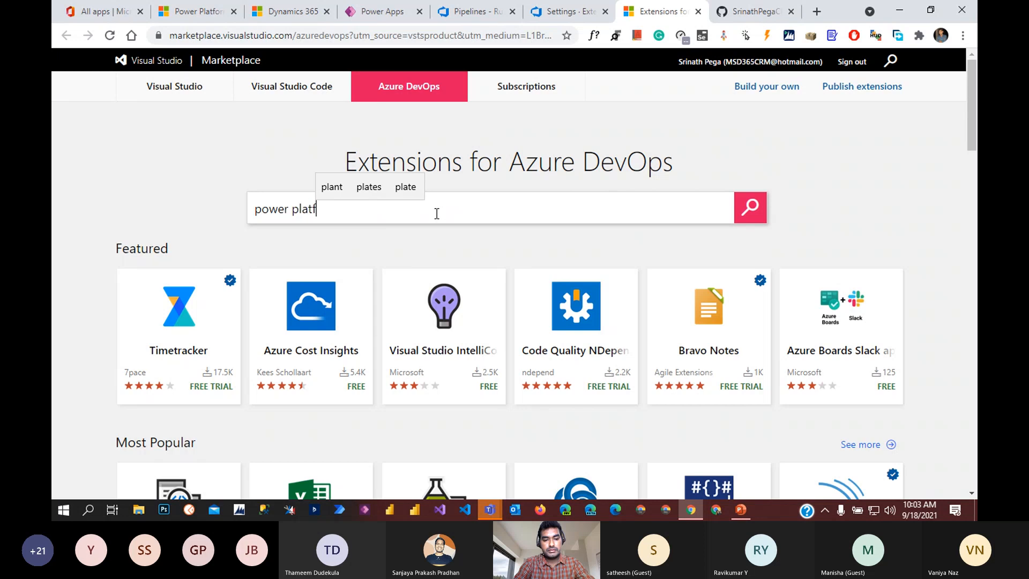
type("orm ")
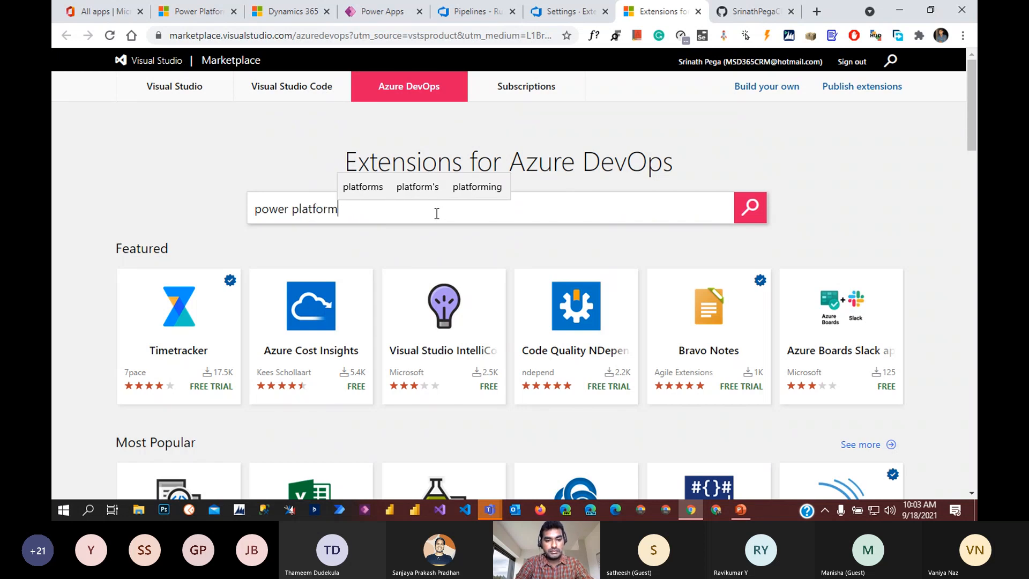
type("bui")
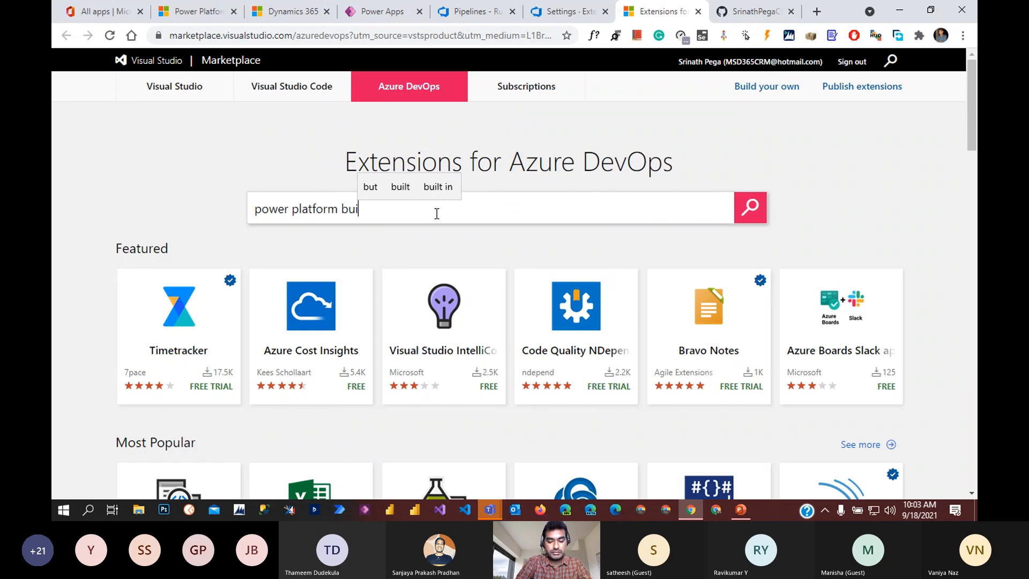
type("ld tools")
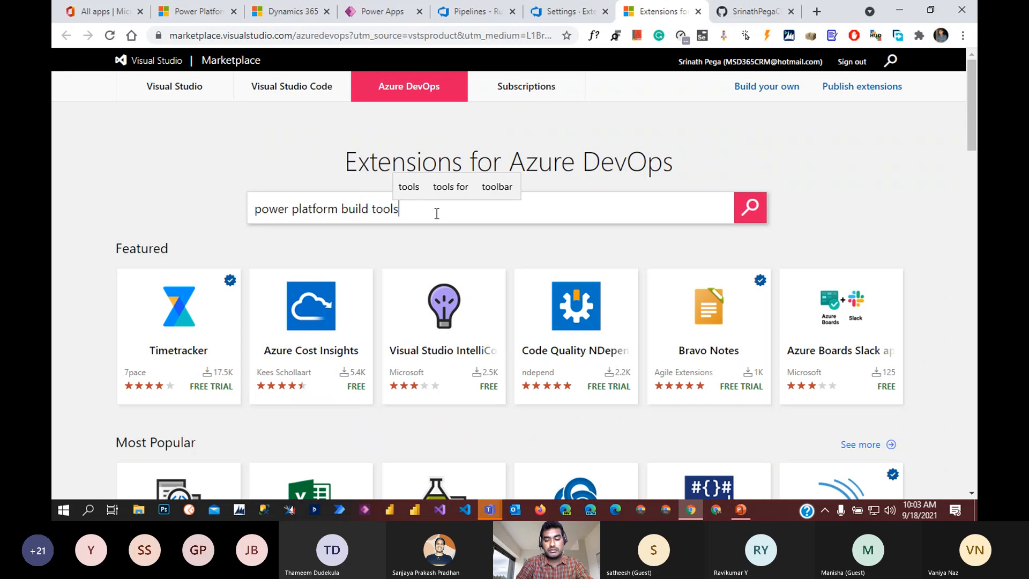
key("Return")
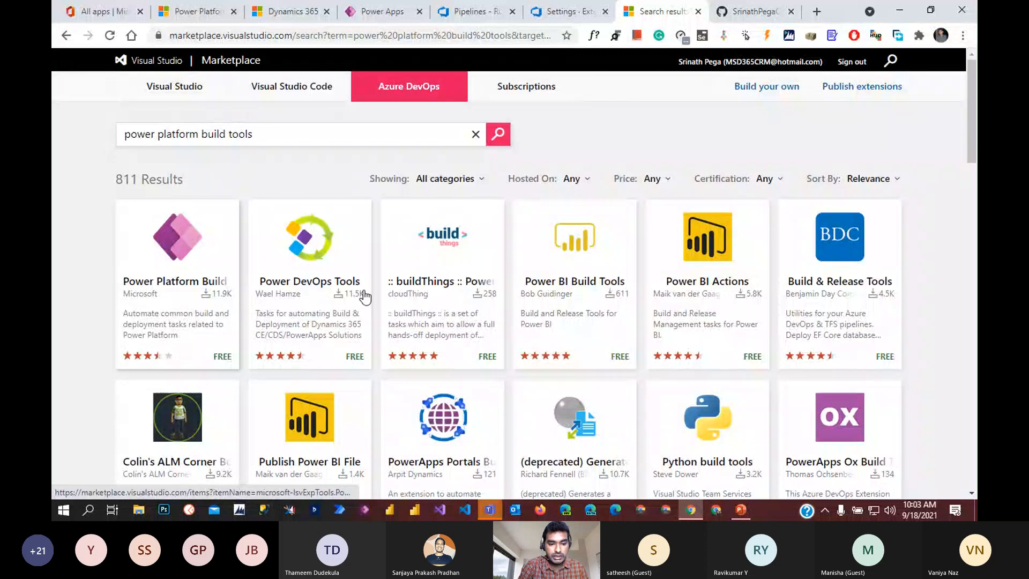
left_click(186, 261)
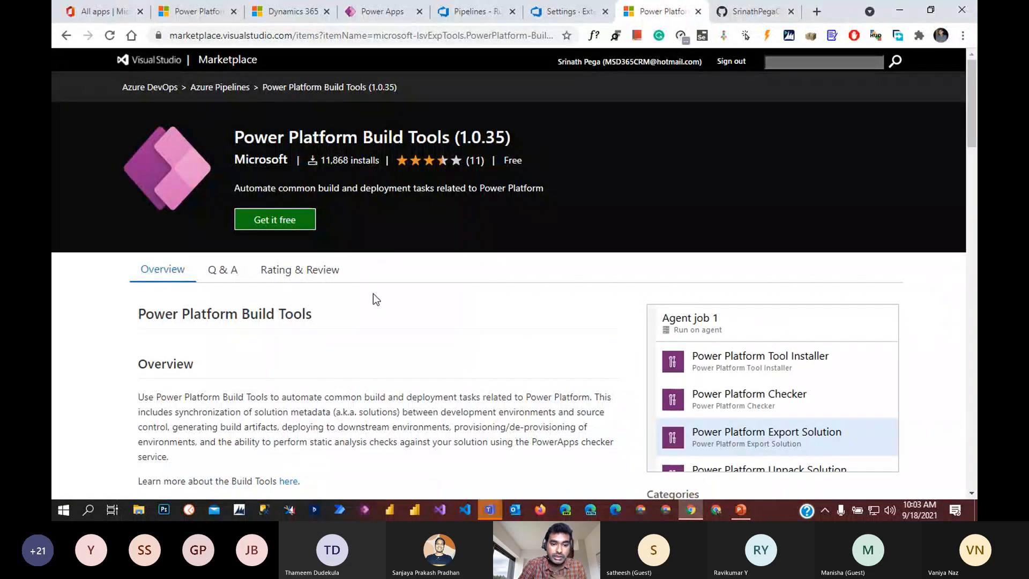
Step: Check that Power Platform Build Tools is already installed for SPEGADynamics365, then return to Azure DevOps
left_click(275, 220)
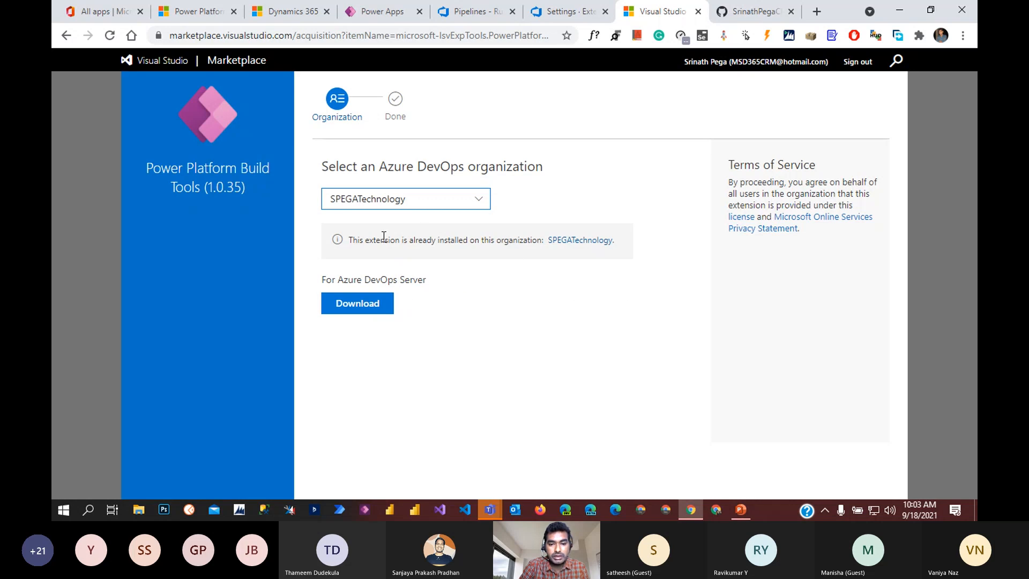
left_click_drag(357, 240, 561, 241)
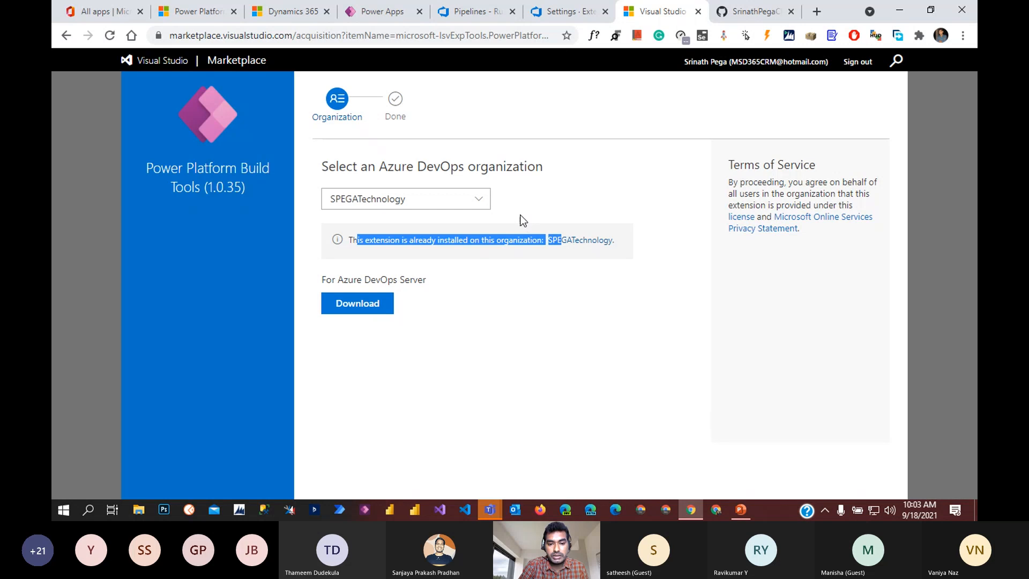
left_click(485, 201)
left_click(526, 293)
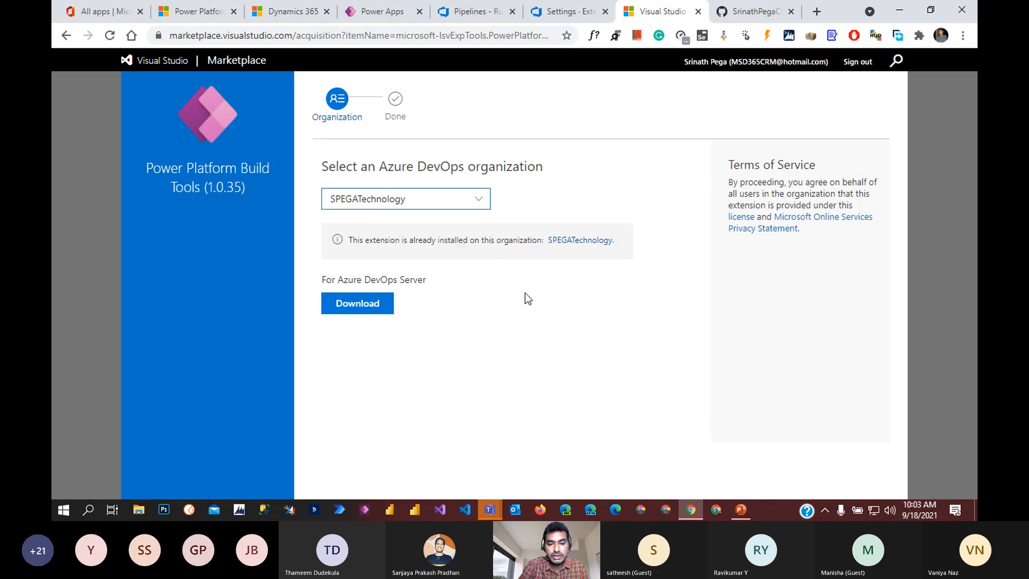
left_click(476, 198)
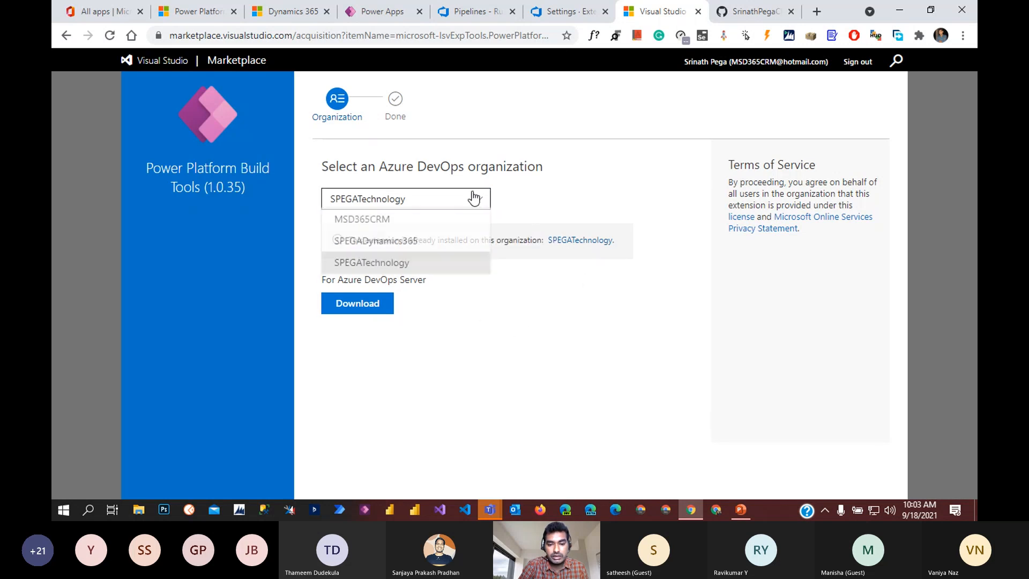
left_click(410, 240)
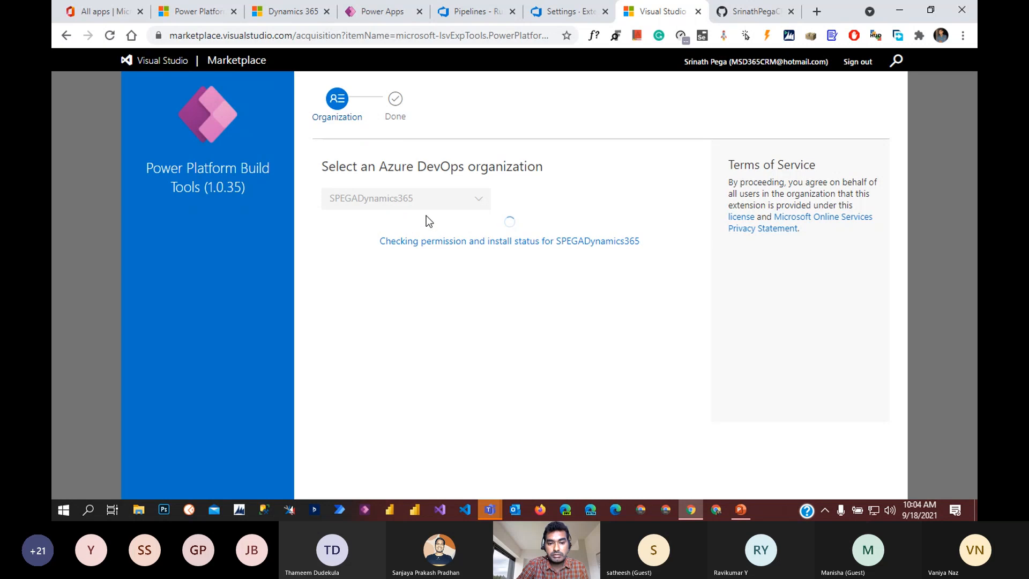
left_click(560, 12)
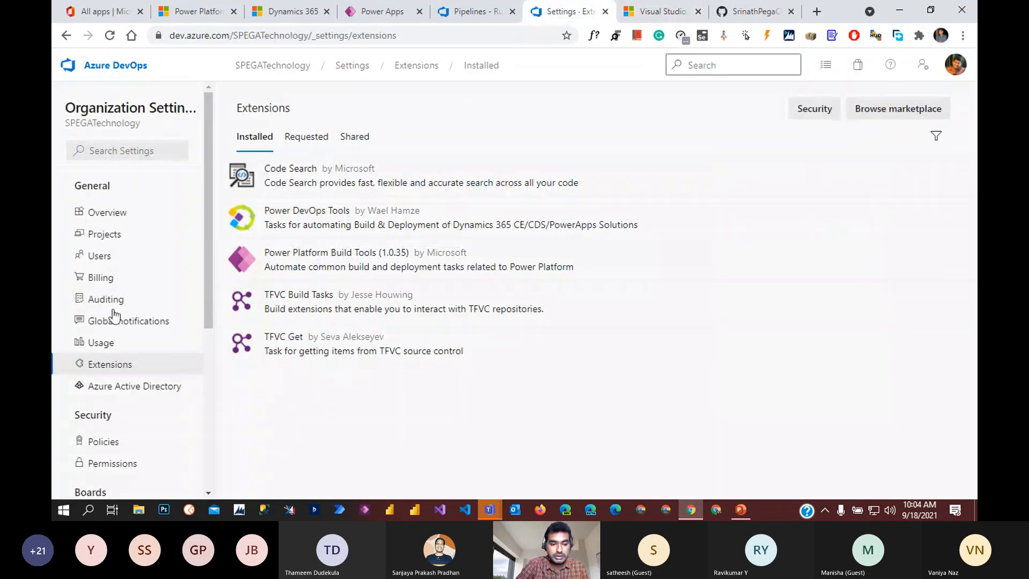
Step: Open the MSDyn365 project's Pipelines and start a new pipeline
left_click(269, 65)
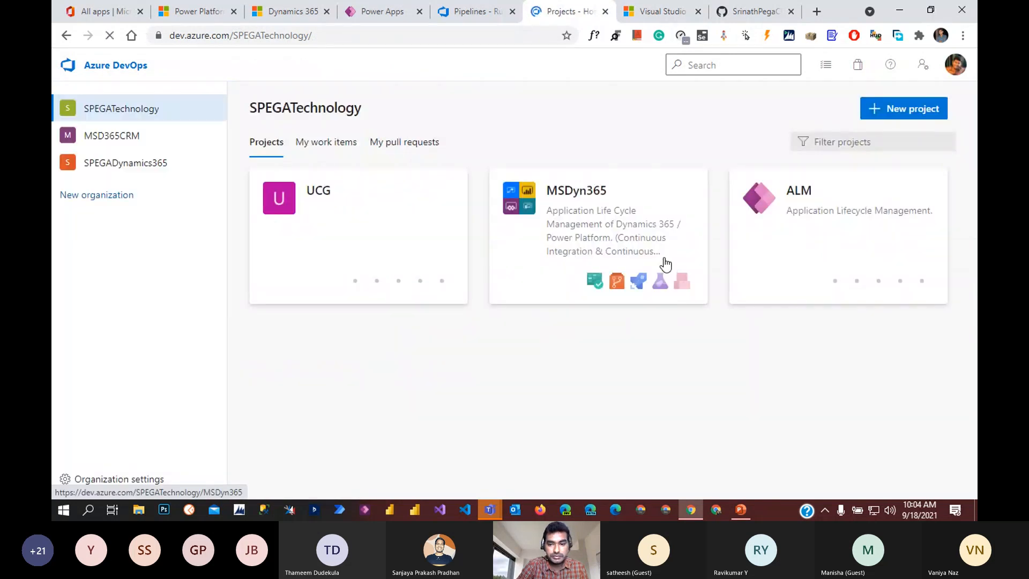
left_click(577, 239)
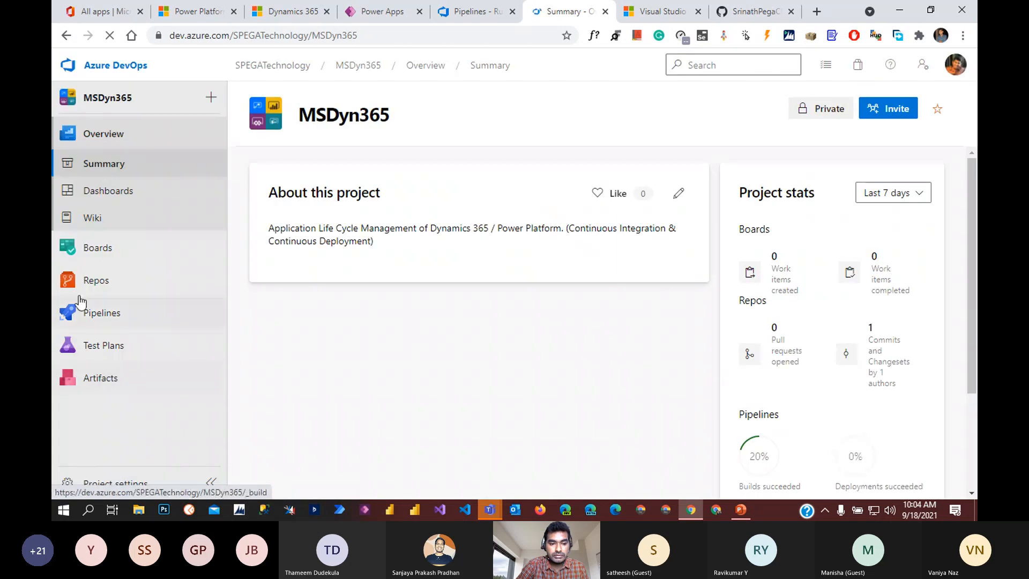
left_click(102, 313)
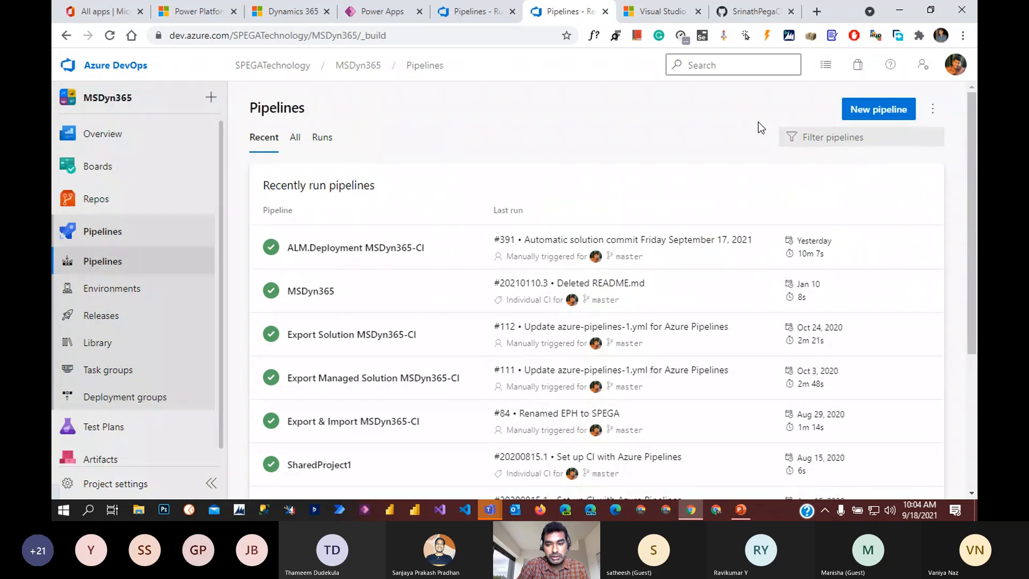
left_click(874, 112)
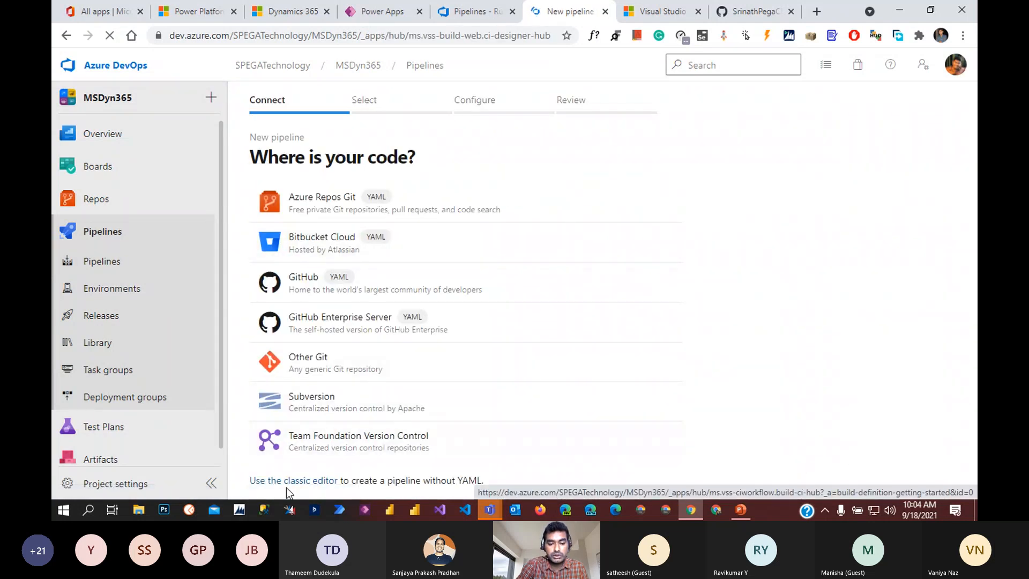
Step: Use the classic editor with Azure Repos Git source: project MSDyn365, repository MSDyn365, branch master
left_click(309, 482)
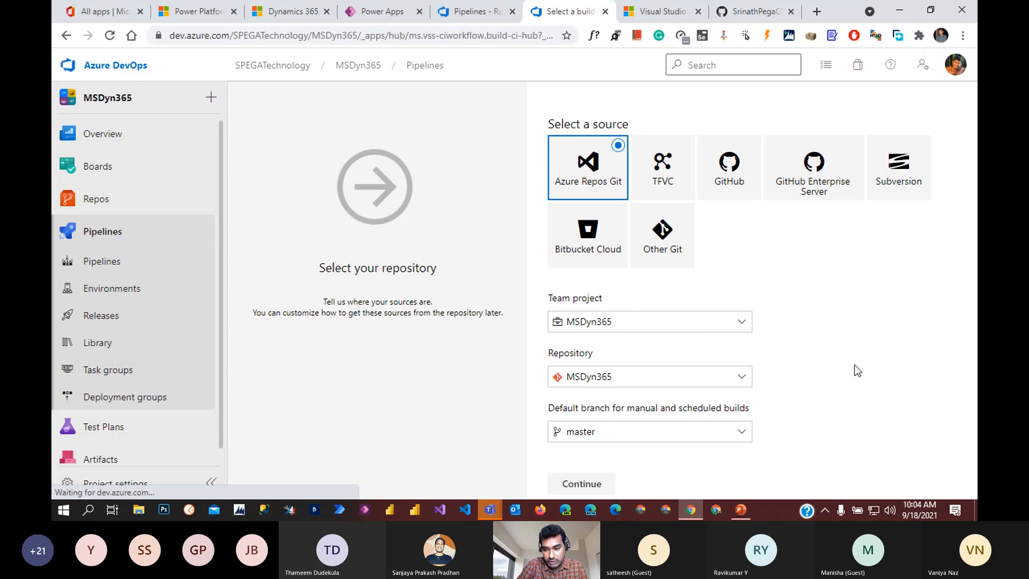
left_click(740, 326)
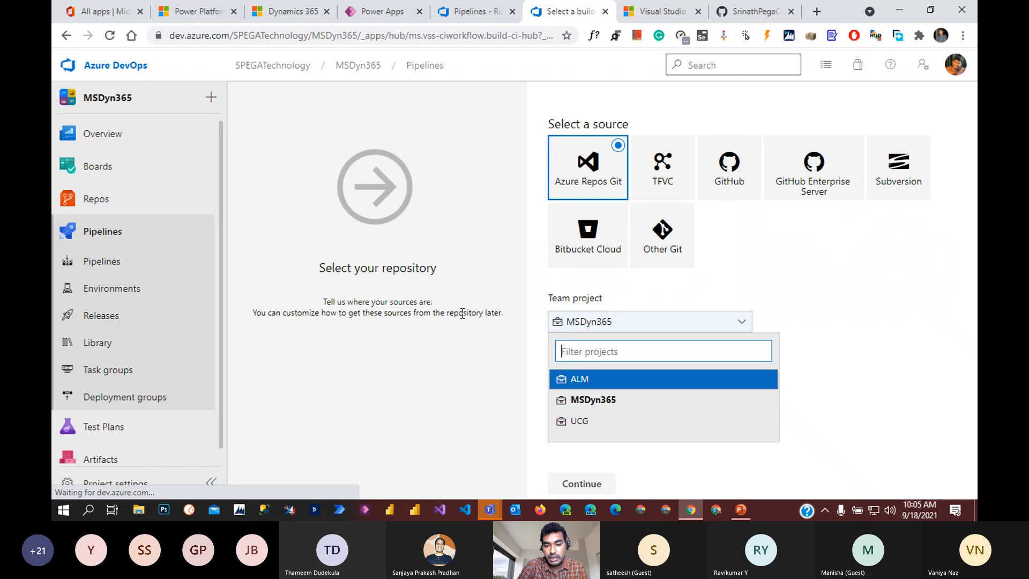
key("Down")
key("Down")
key("Down")
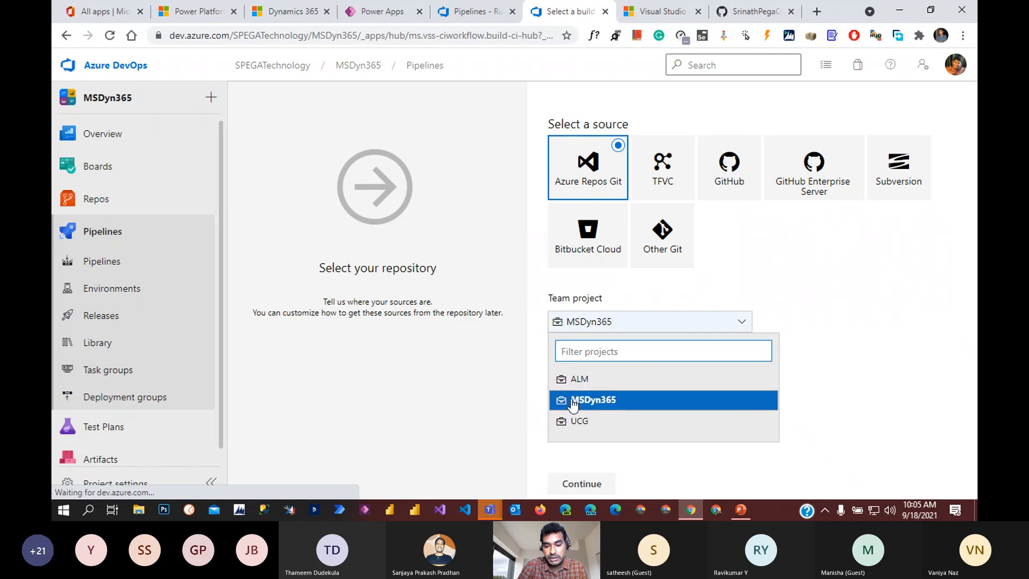
left_click(616, 400)
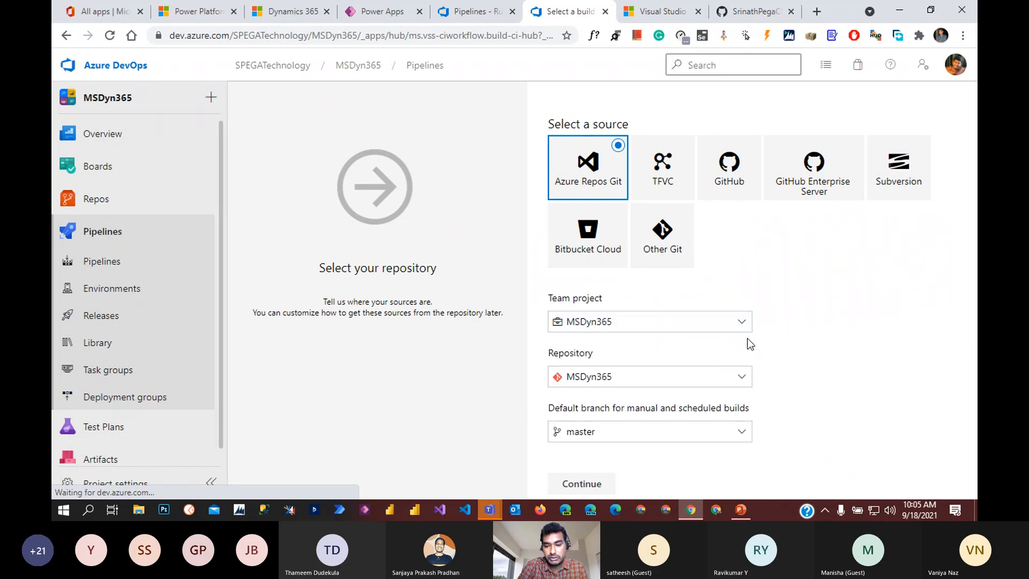
left_click(738, 383)
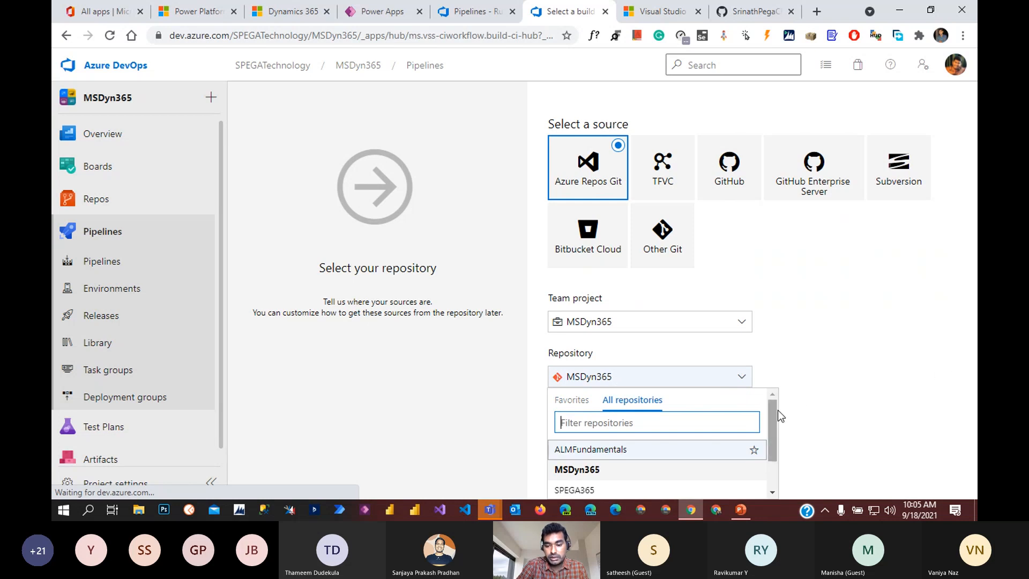
left_click_drag(776, 411, 778, 461)
scroll(726, 474, "up", 5)
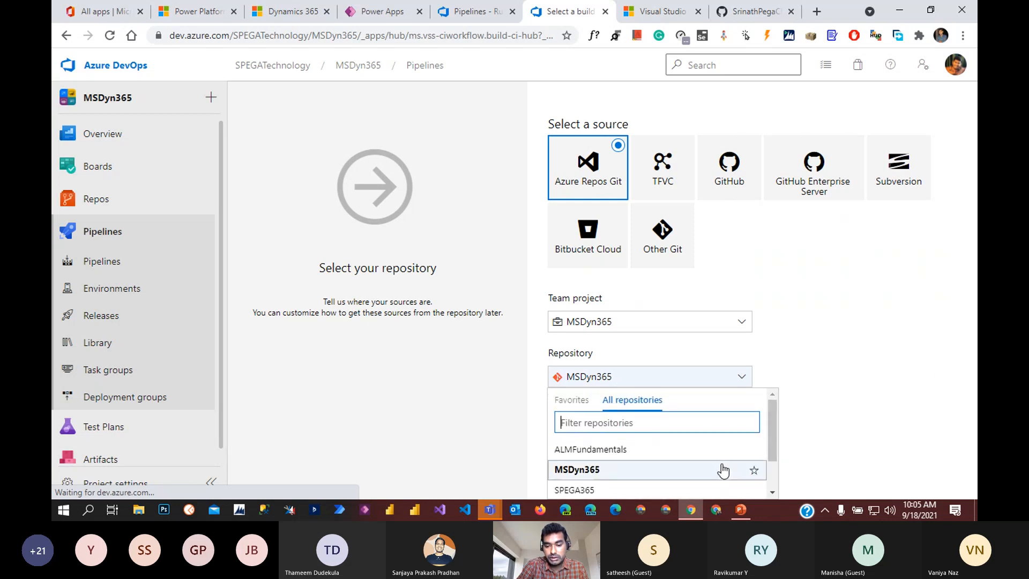
left_click(824, 385)
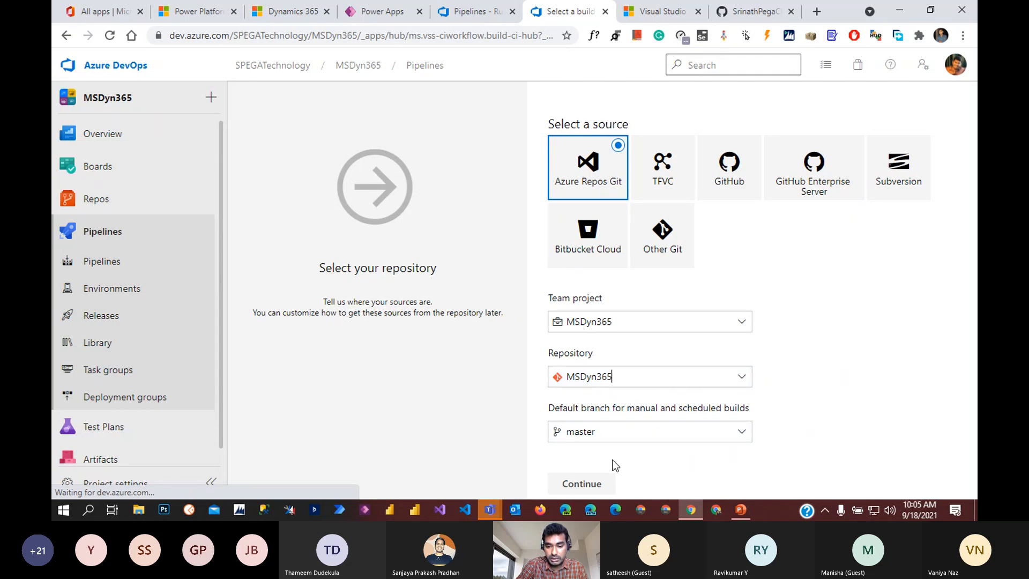
left_click(583, 484)
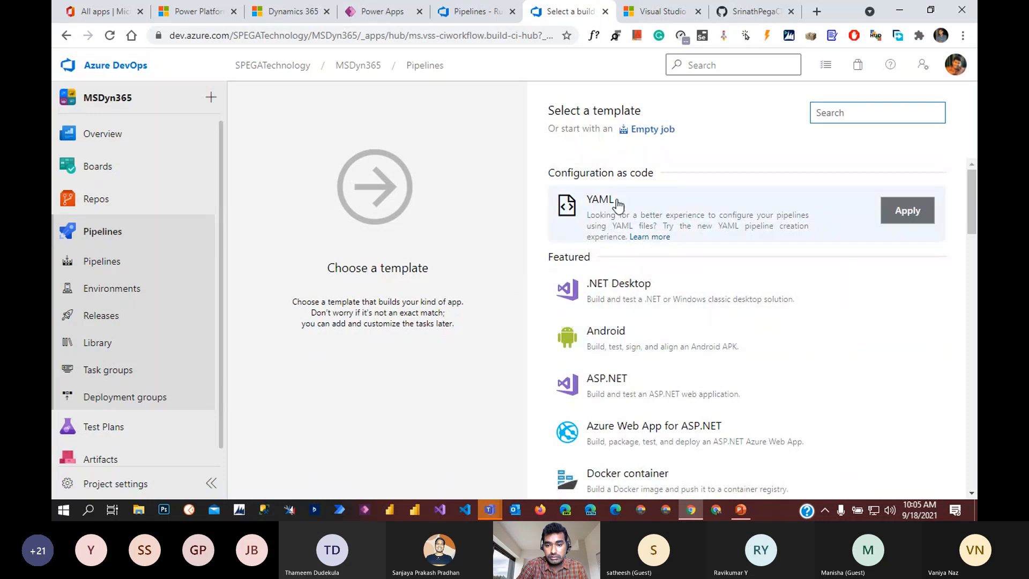
Step: Start from an empty job, name the pipeline MubaiUCG-MSDyn365-CI, and save it
left_click(652, 132)
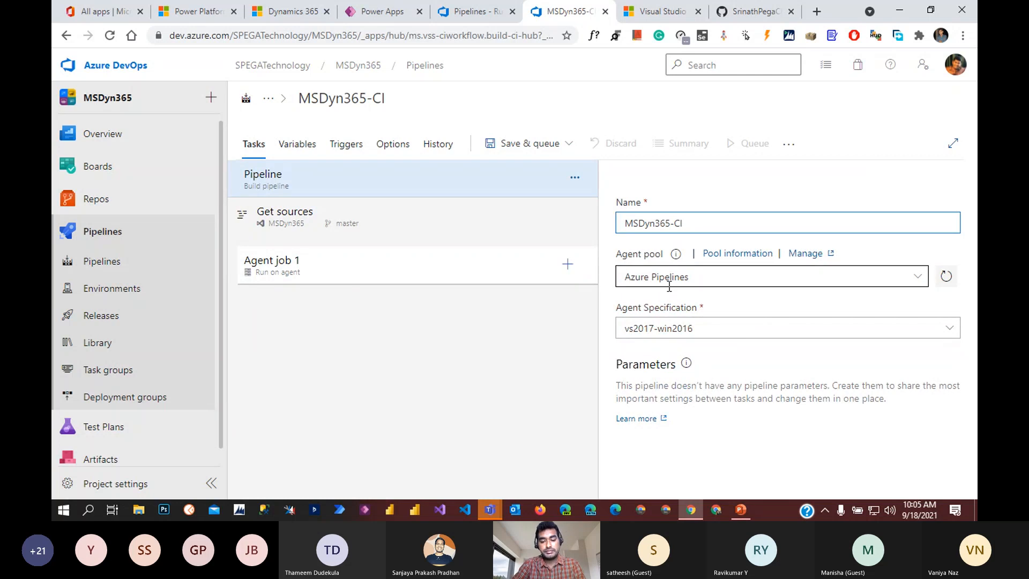
type("Mu")
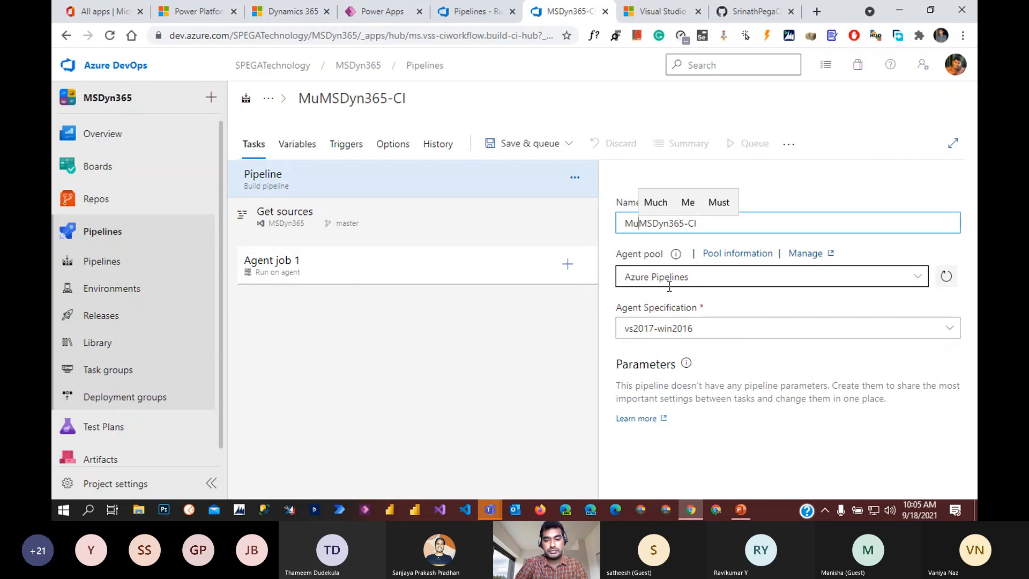
type("b")
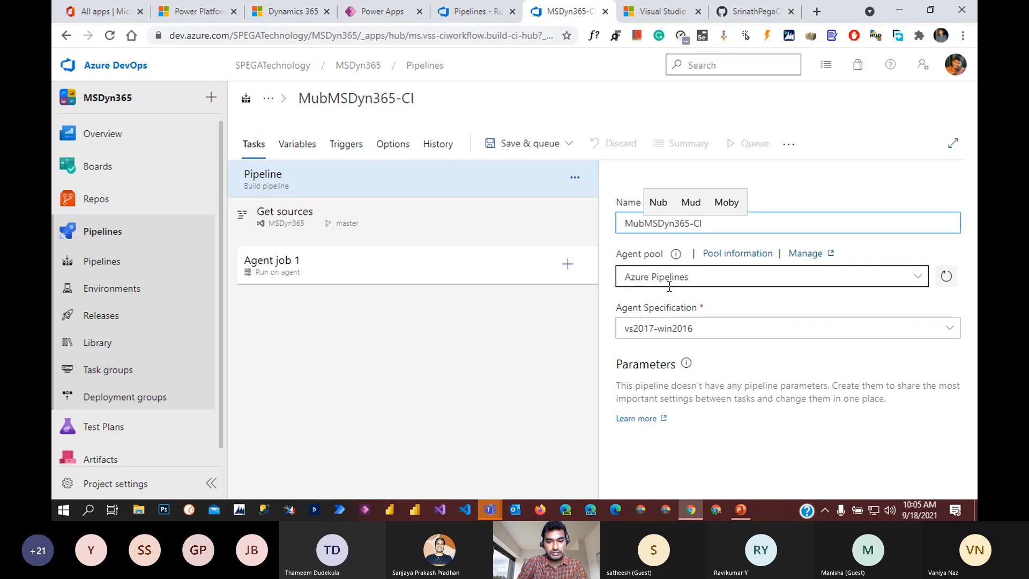
type("ai")
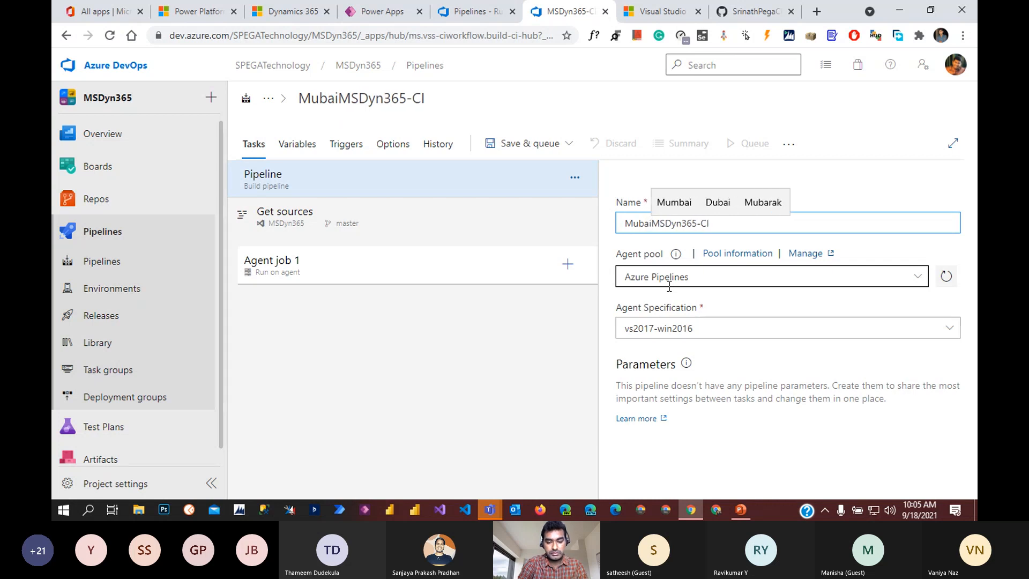
type("UCG")
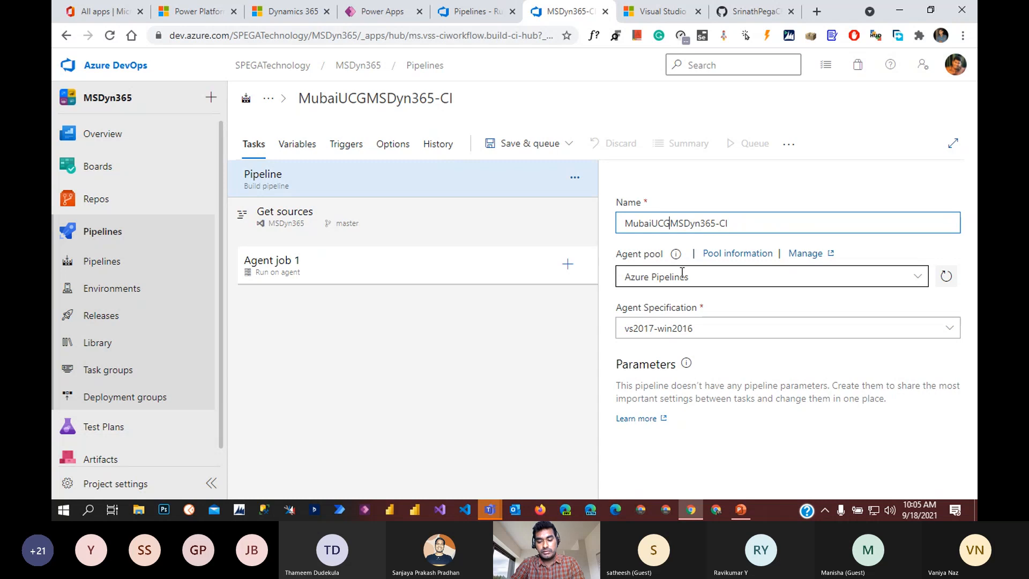
type("-")
left_click(566, 143)
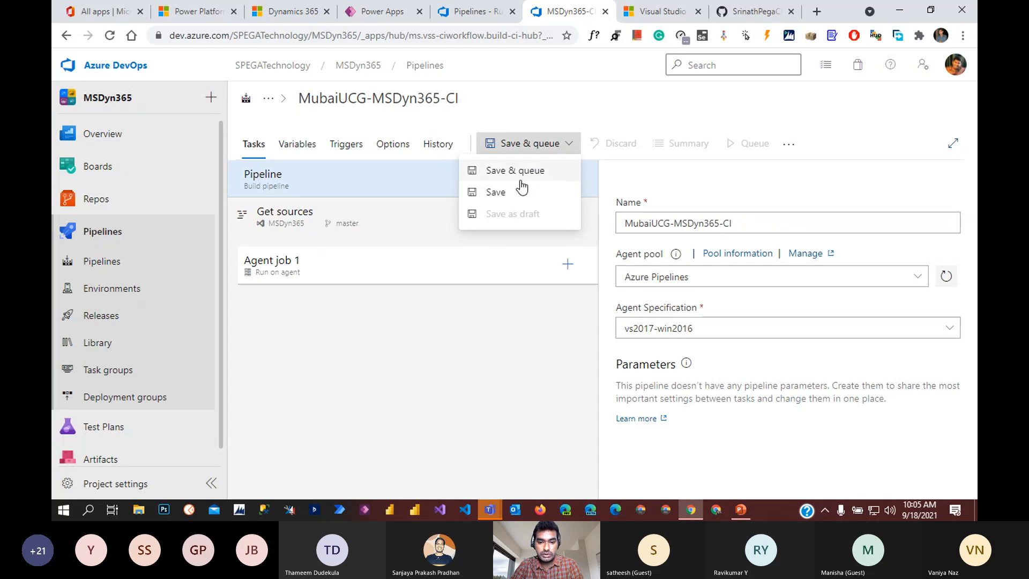
left_click(496, 192)
left_click(571, 353)
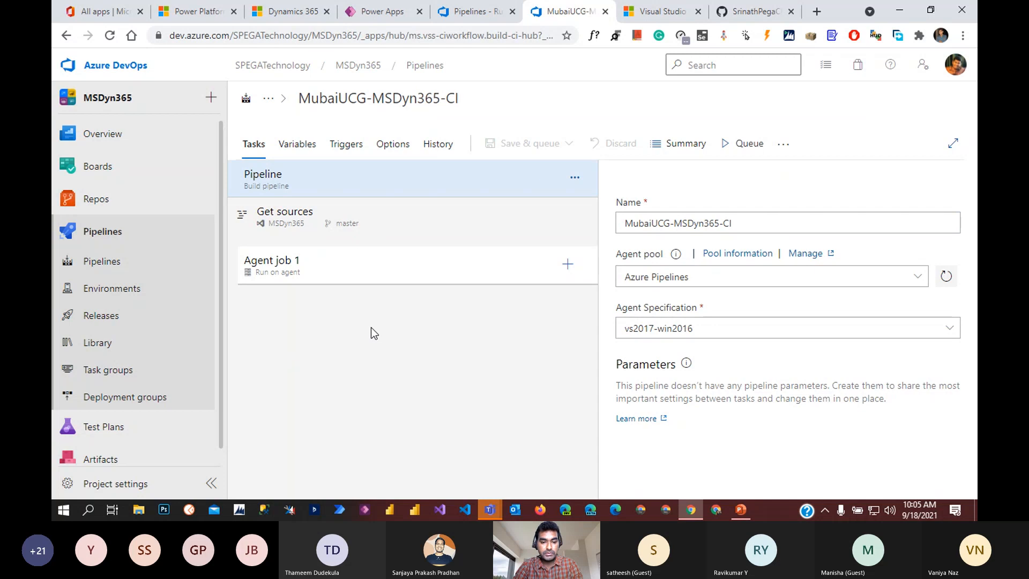
left_click(567, 265)
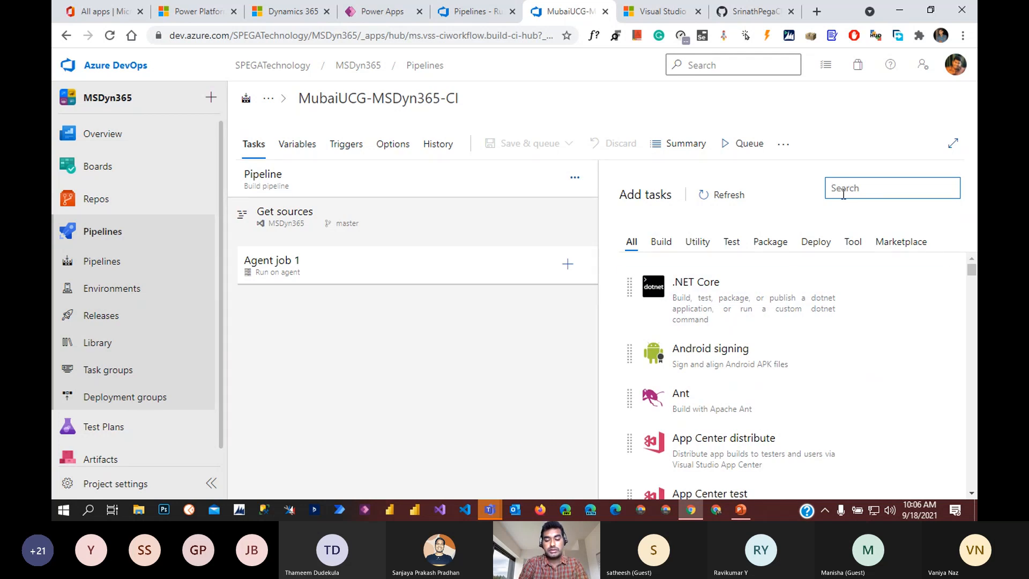
Step: Filter the task catalogue by 'power' and scroll through the Power Platform tasks
type("power")
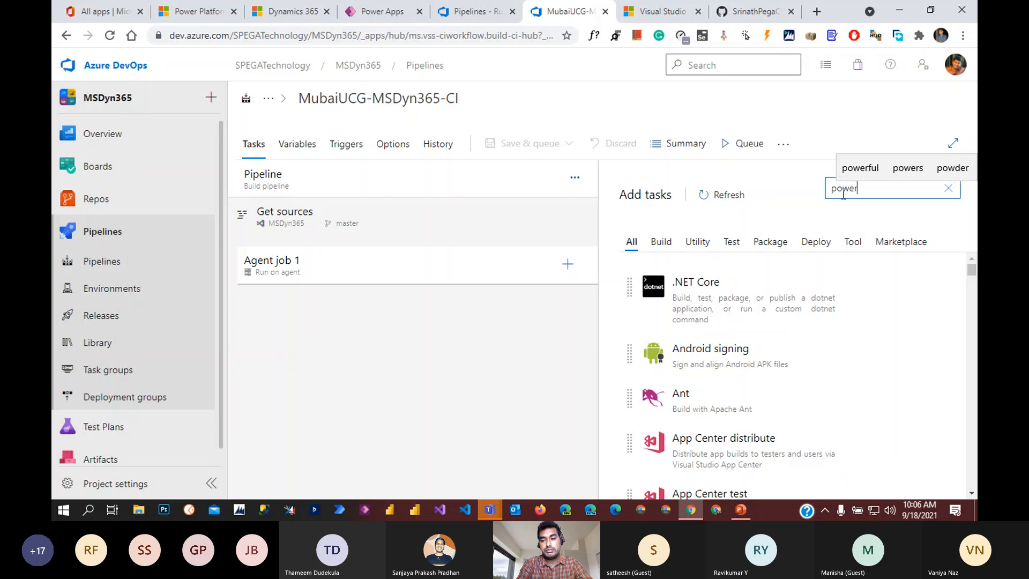
mouse_move(805, 268)
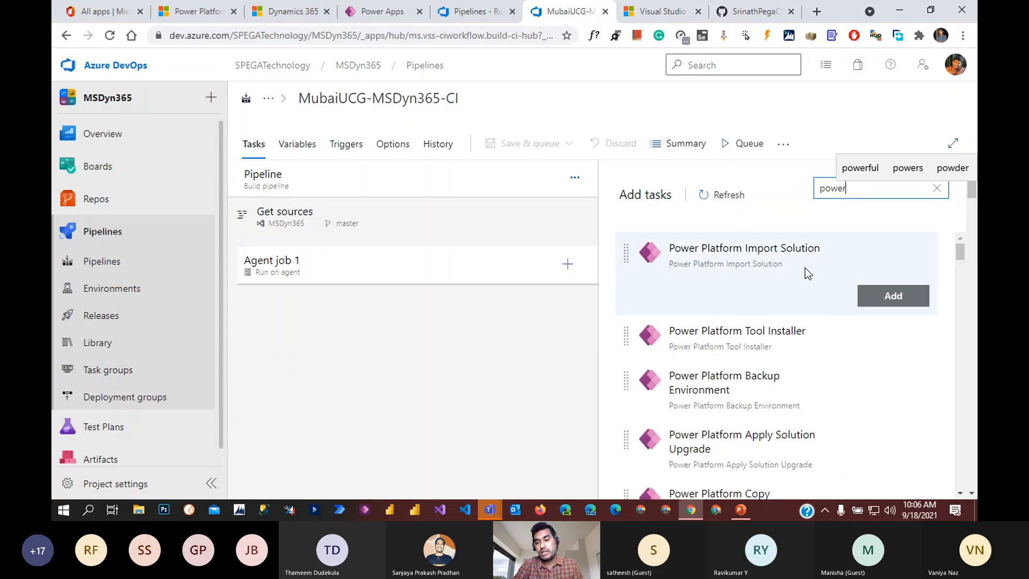
scroll(855, 369, "down", 3)
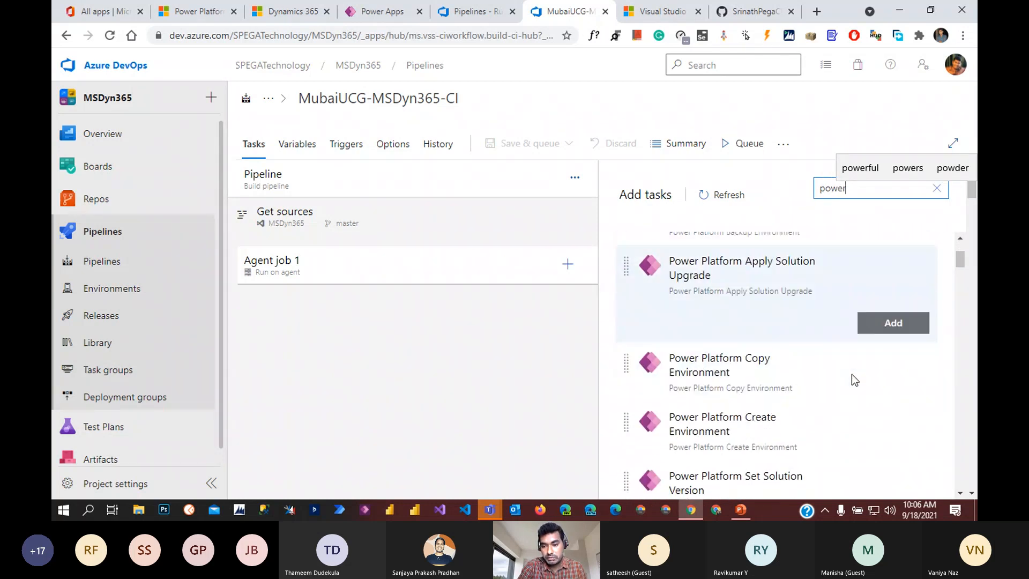
scroll(851, 374, "down", 6)
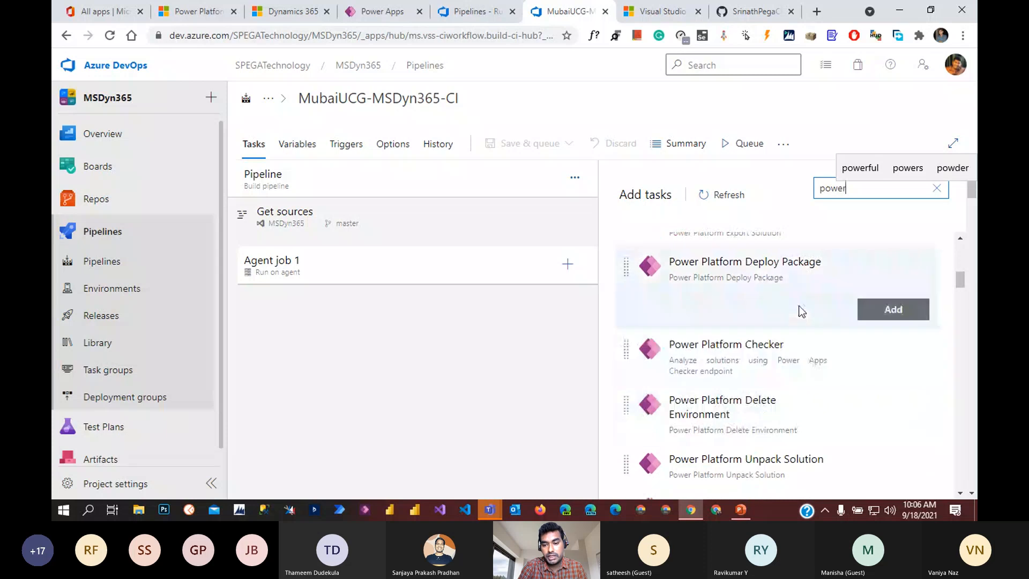
mouse_move(803, 375)
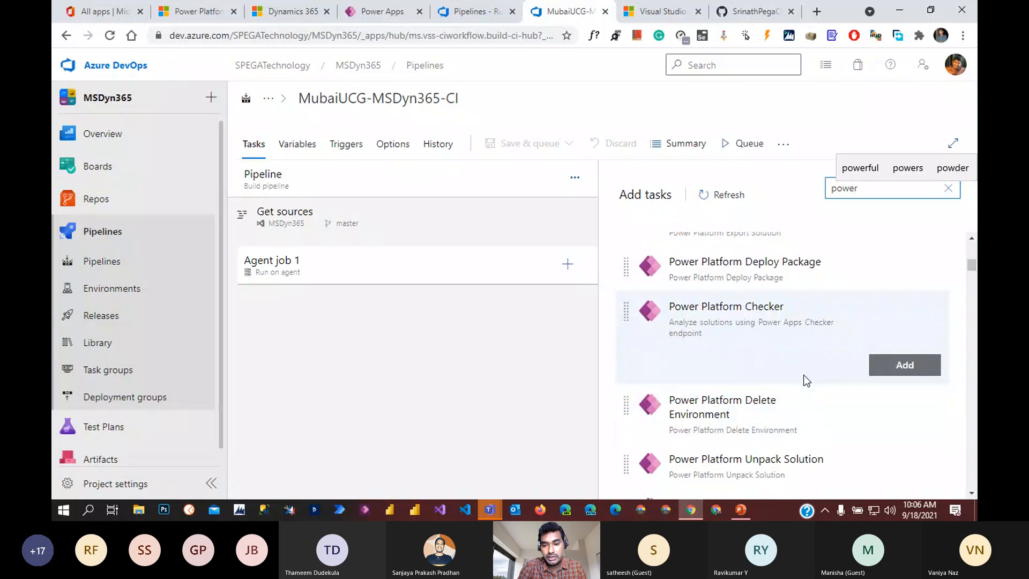
scroll(802, 370, "up", 3)
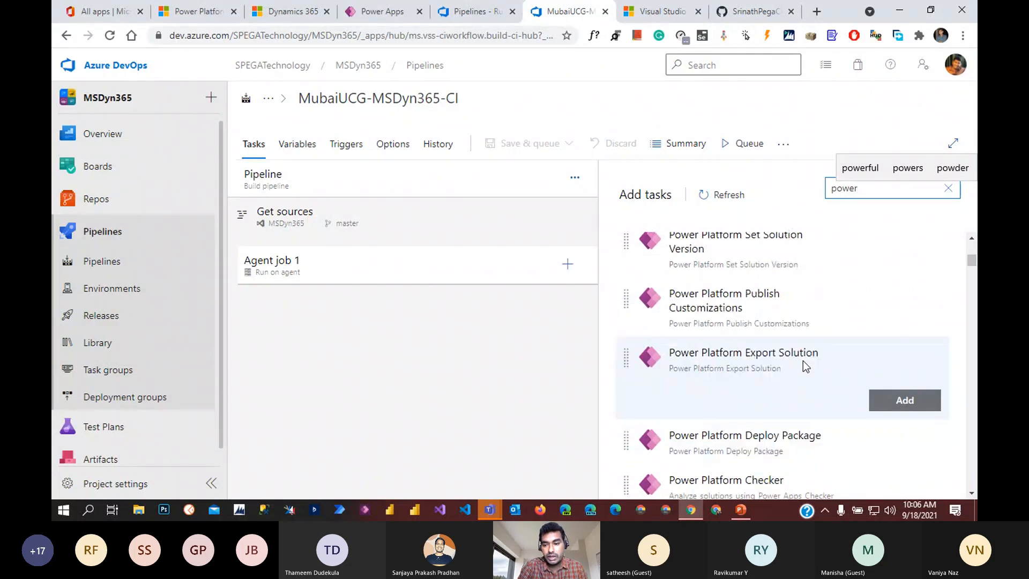
scroll(799, 359, "up", 5)
scroll(807, 314, "down", 5)
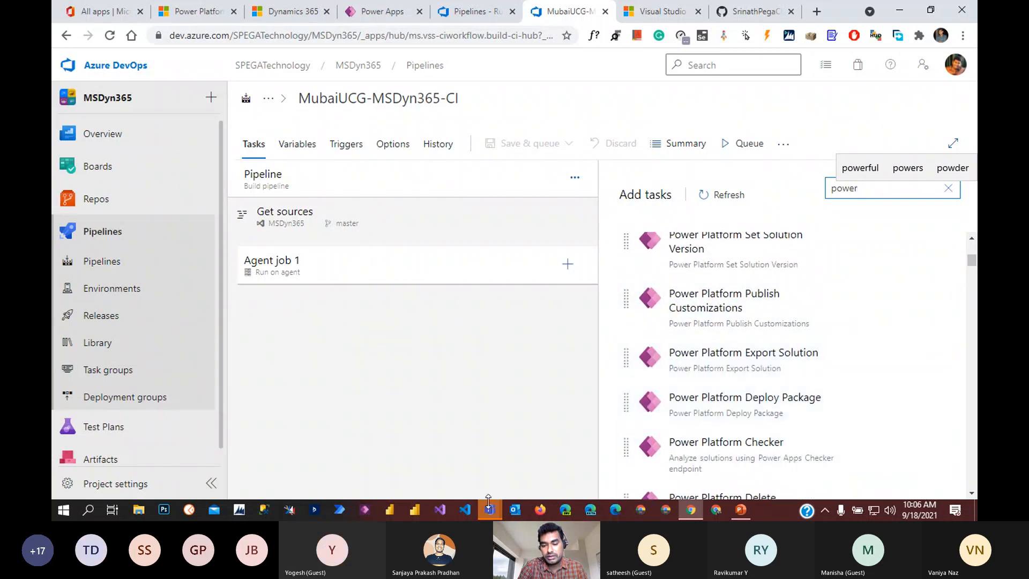
mouse_move(489, 504)
left_click(496, 440)
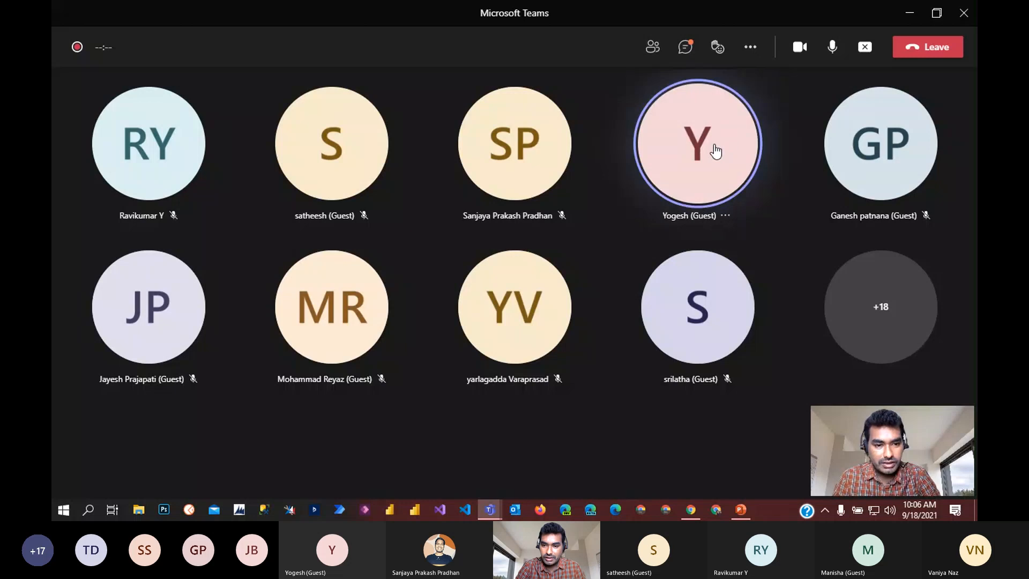
left_click(726, 216)
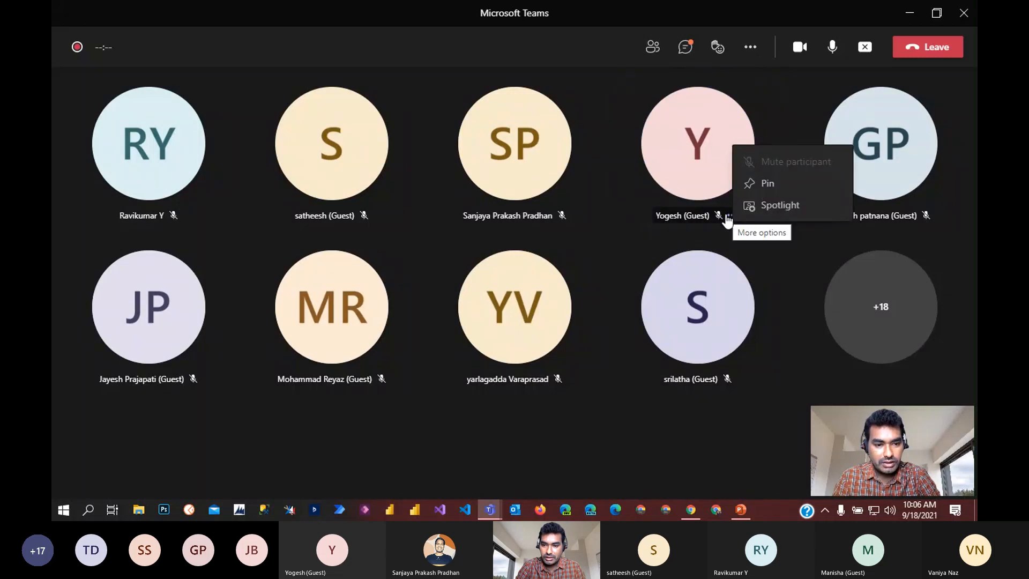
Step: Back from the meeting, refresh the 'power'-filtered task list and scroll to its top
left_click(906, 16)
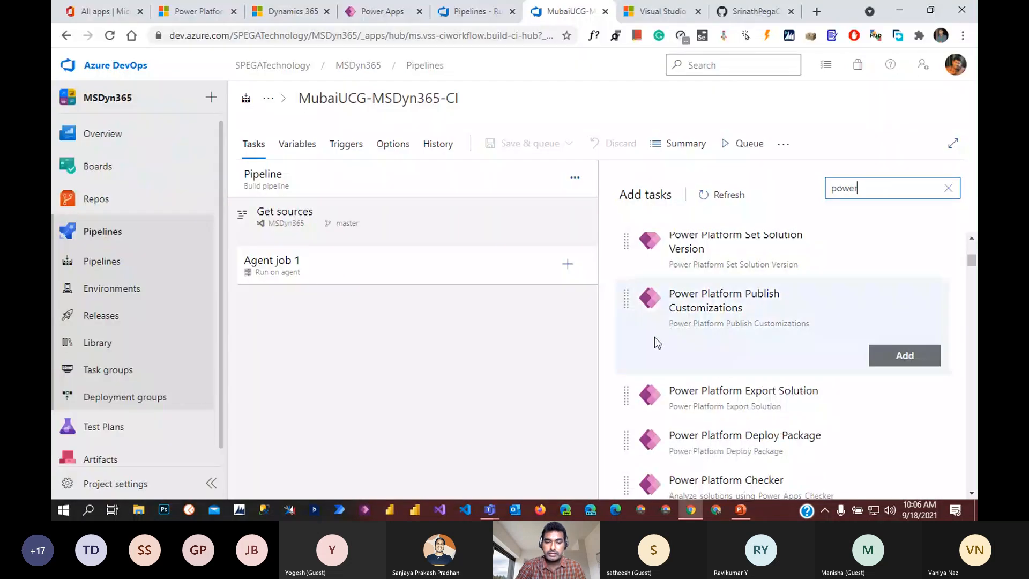
scroll(959, 338, "up", 2)
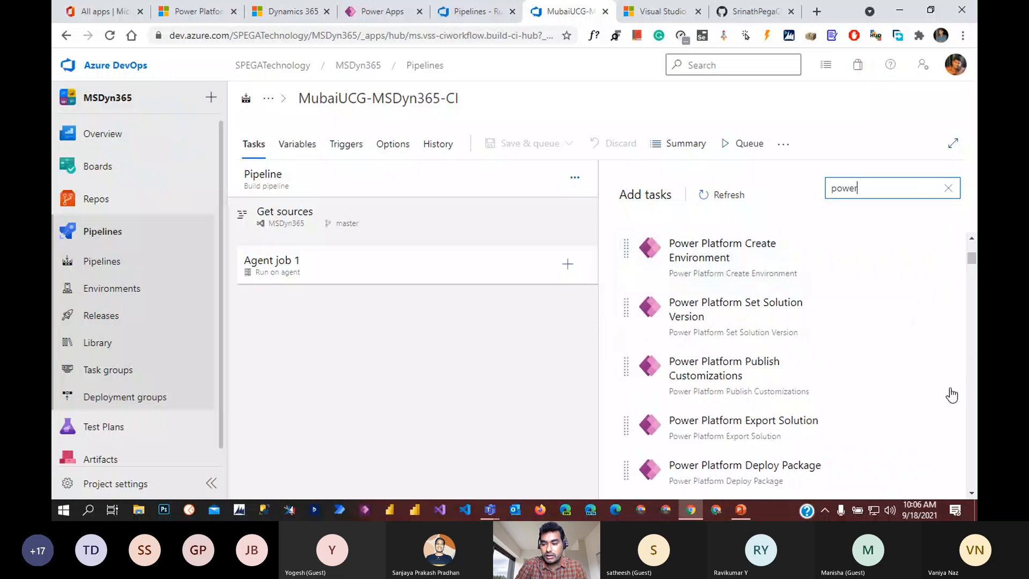
scroll(798, 327, "up", 3)
scroll(805, 327, "up", 2)
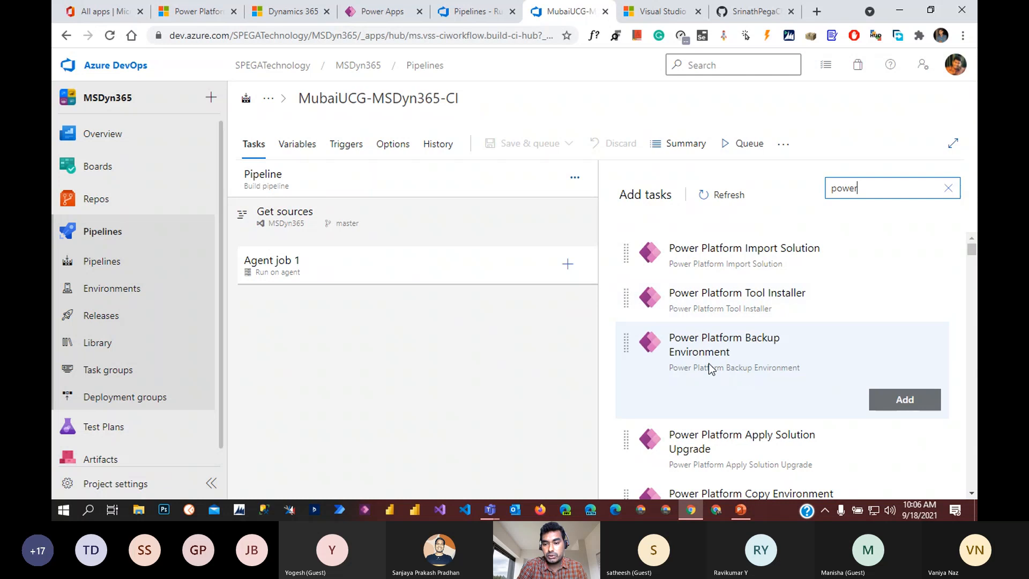
scroll(812, 321, "down", 15)
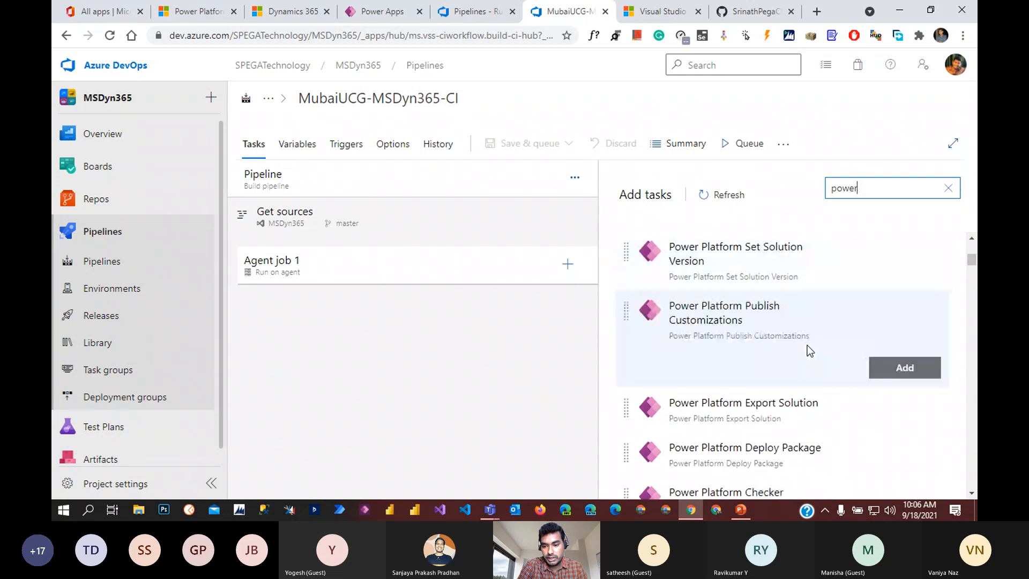
scroll(778, 321, "up", 2)
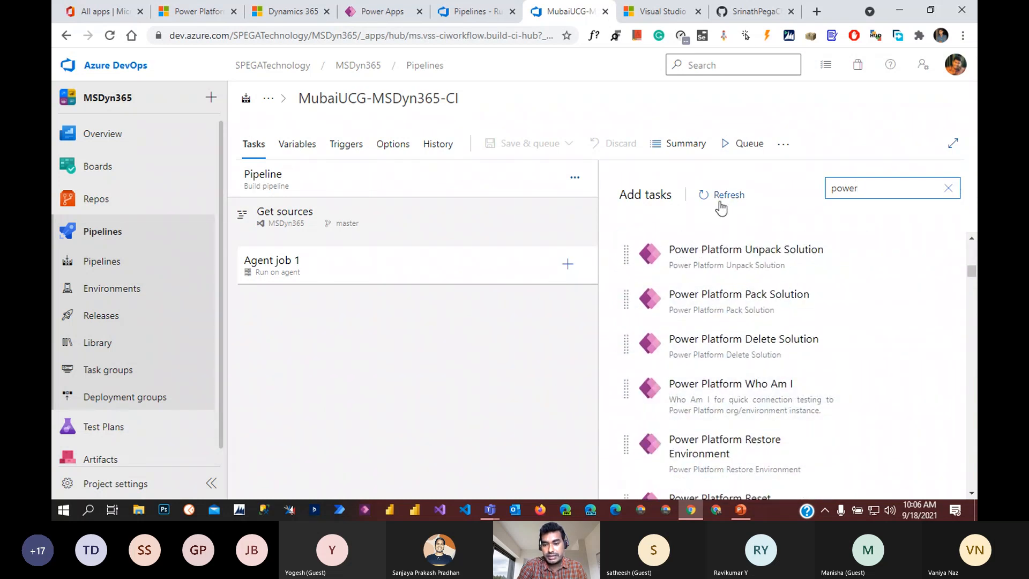
left_click(719, 199)
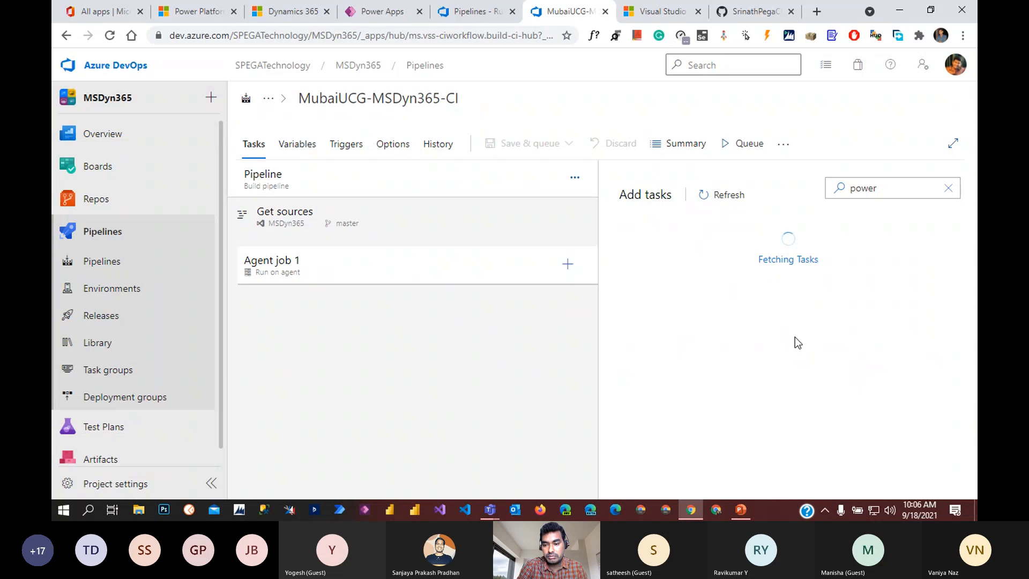
scroll(742, 367, "down", 6)
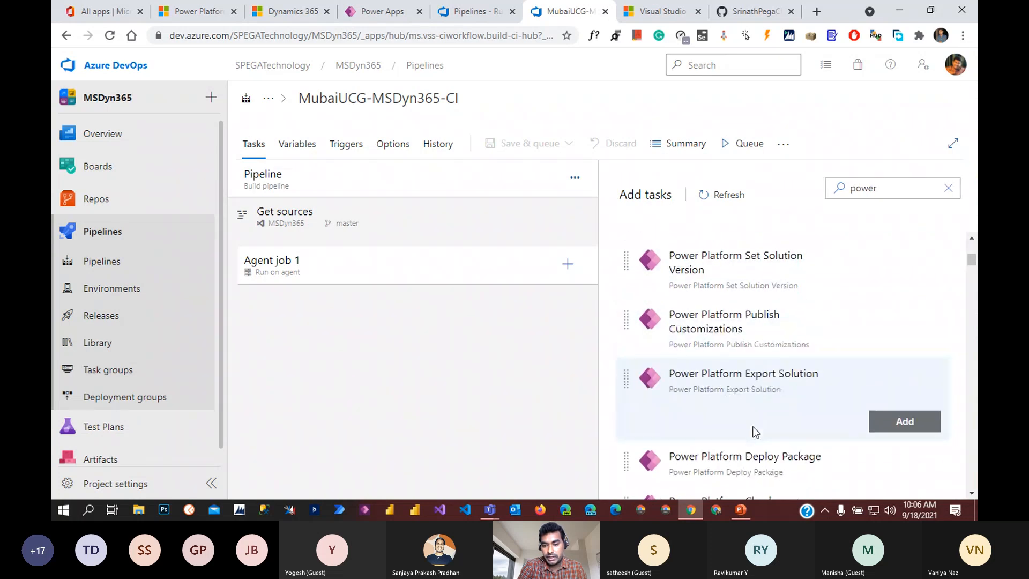
scroll(755, 433, "down", 8)
scroll(755, 429, "up", 9)
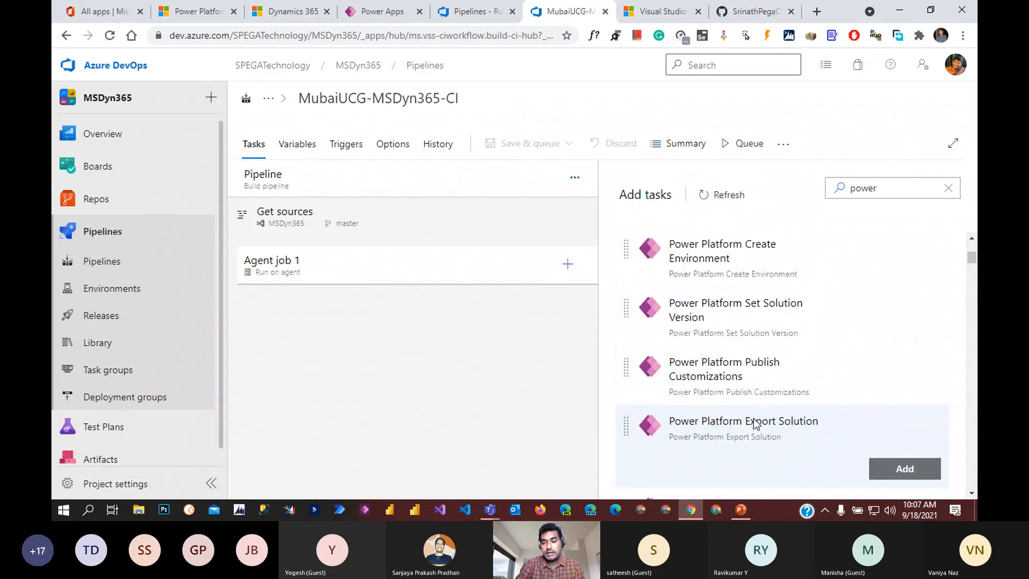
scroll(743, 410, "up", 3)
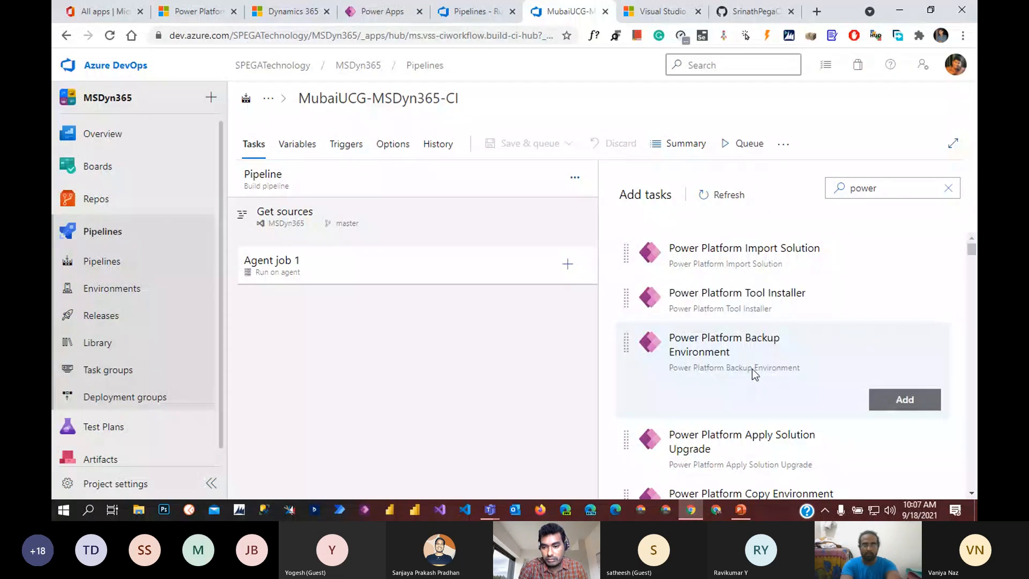
Step: Add the Power Platform Tool Installer and Export Solution tasks to Agent job 1
left_click(896, 343)
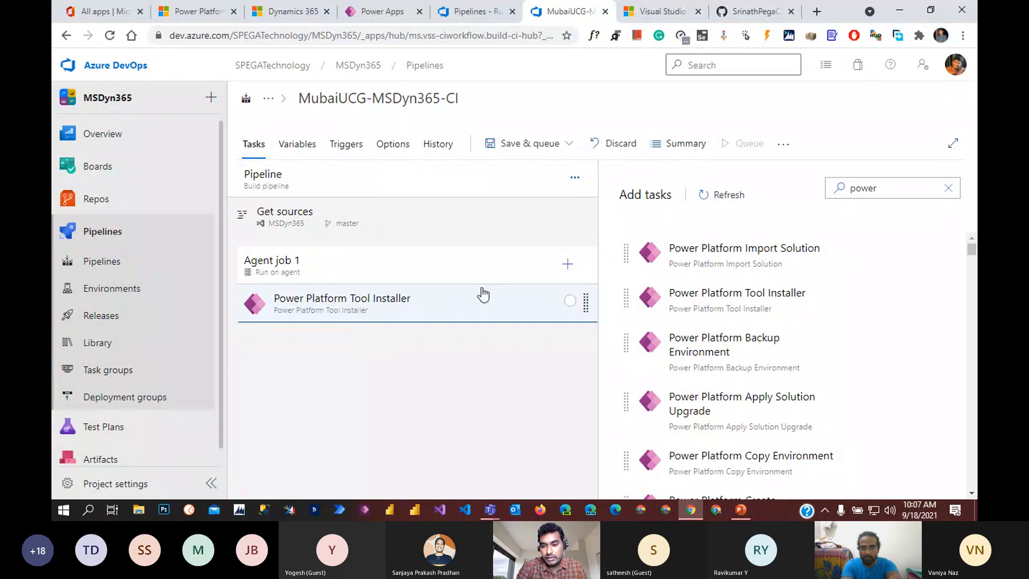
mouse_move(824, 267)
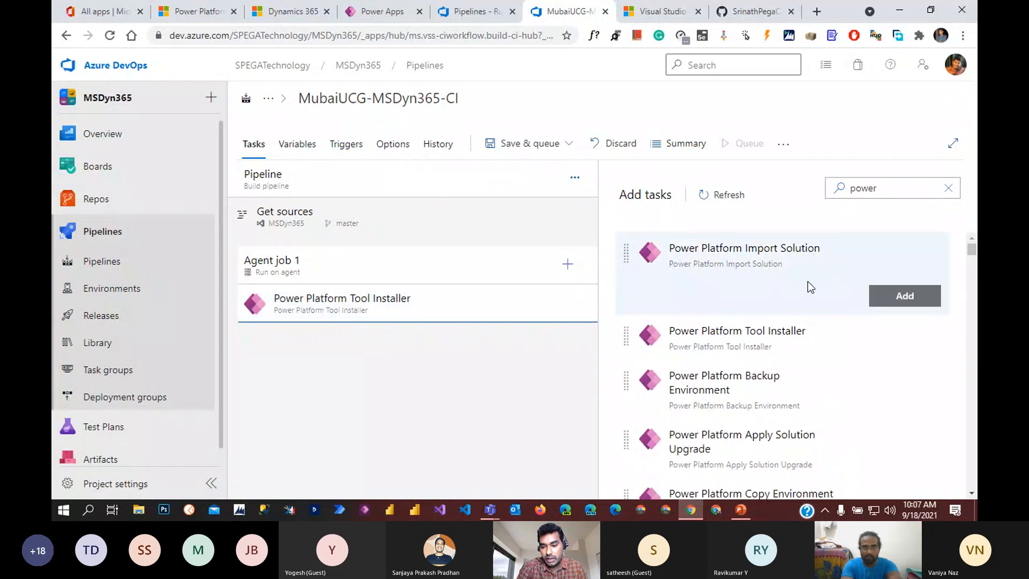
mouse_move(780, 377)
scroll(776, 391, "down", 1)
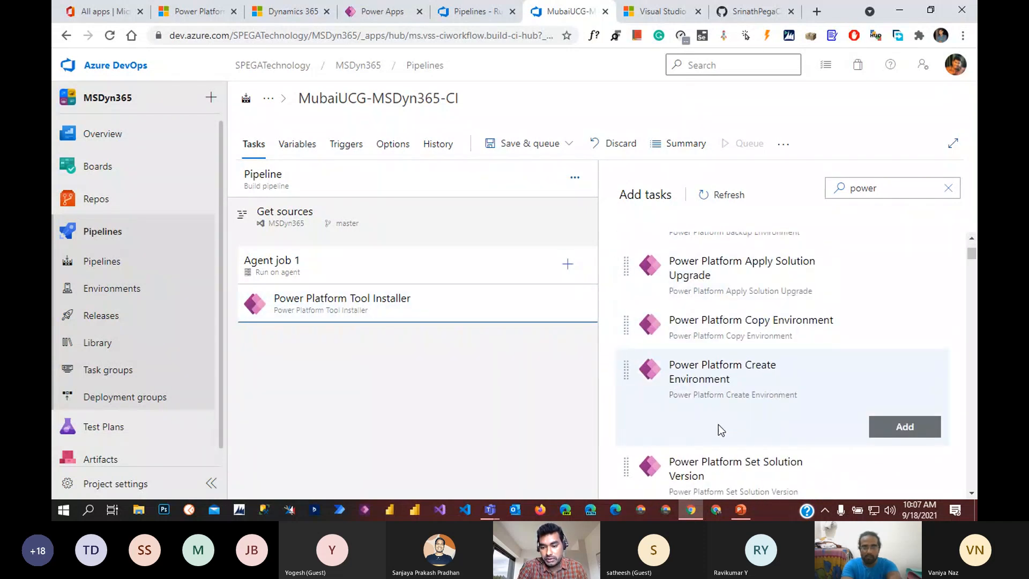
scroll(818, 366, "down", 5)
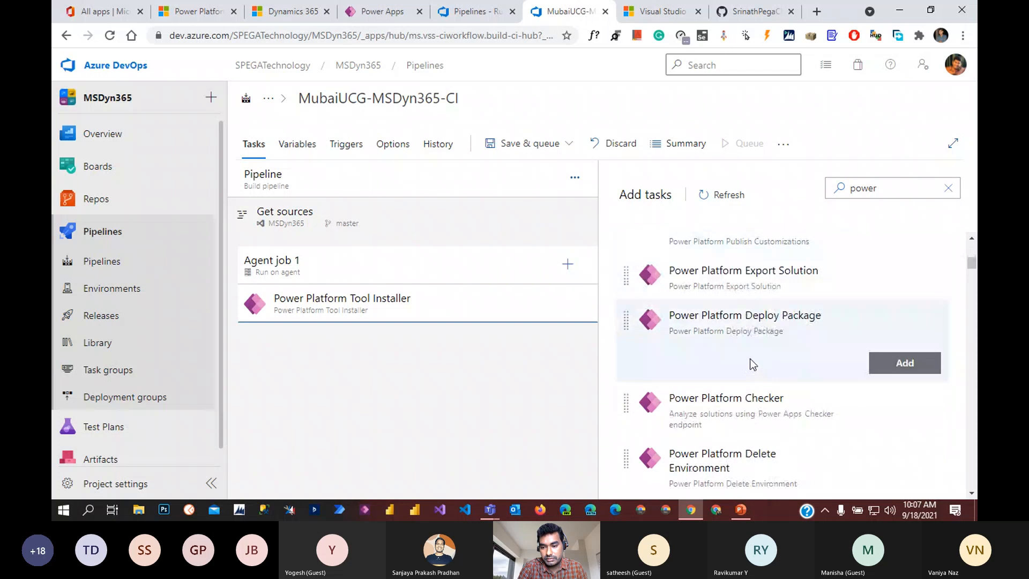
left_click(921, 322)
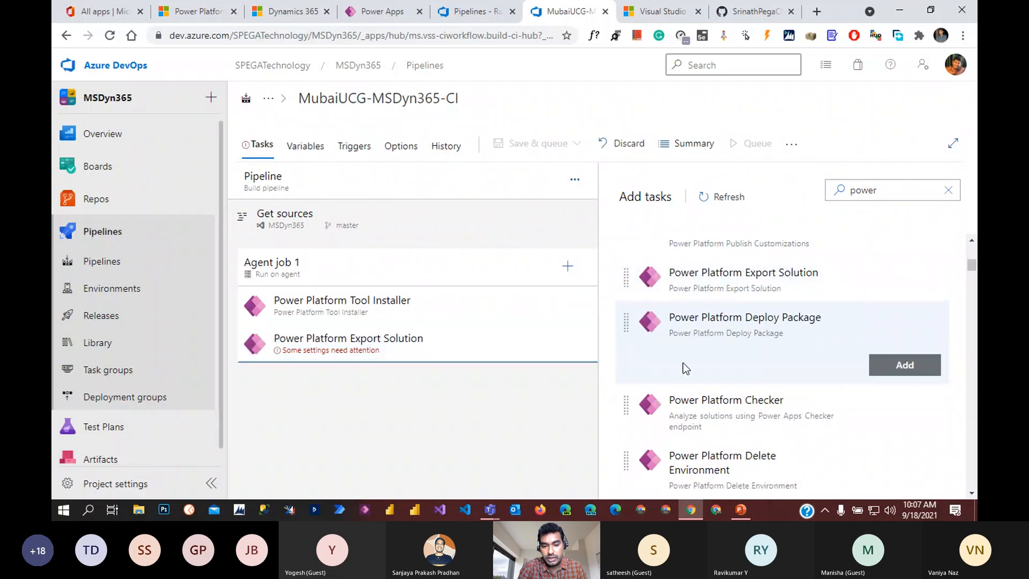
Step: Add the Power Platform Import Solution and Publish Customizations tasks
scroll(699, 372, "up", 4)
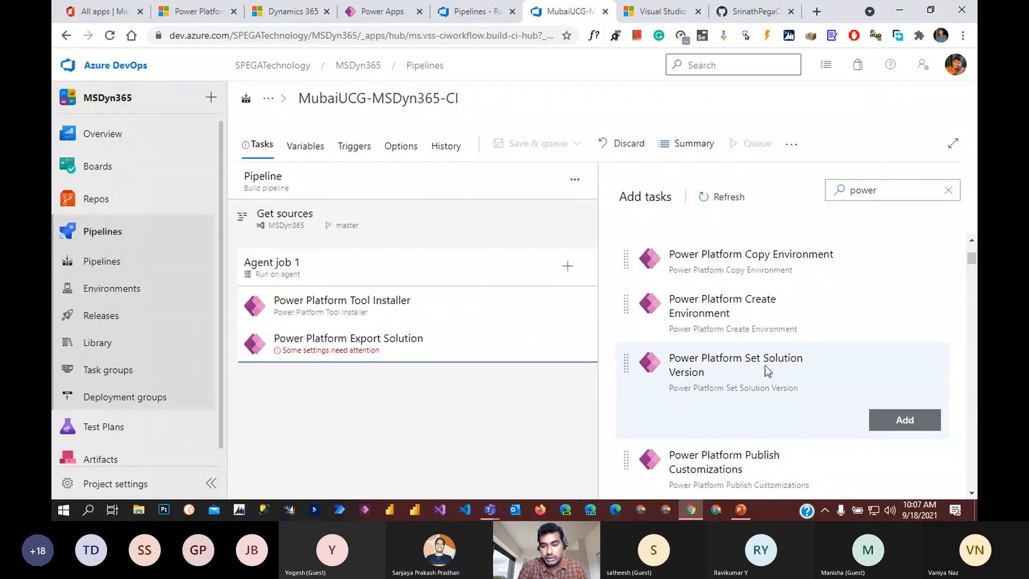
scroll(777, 376, "up", 4)
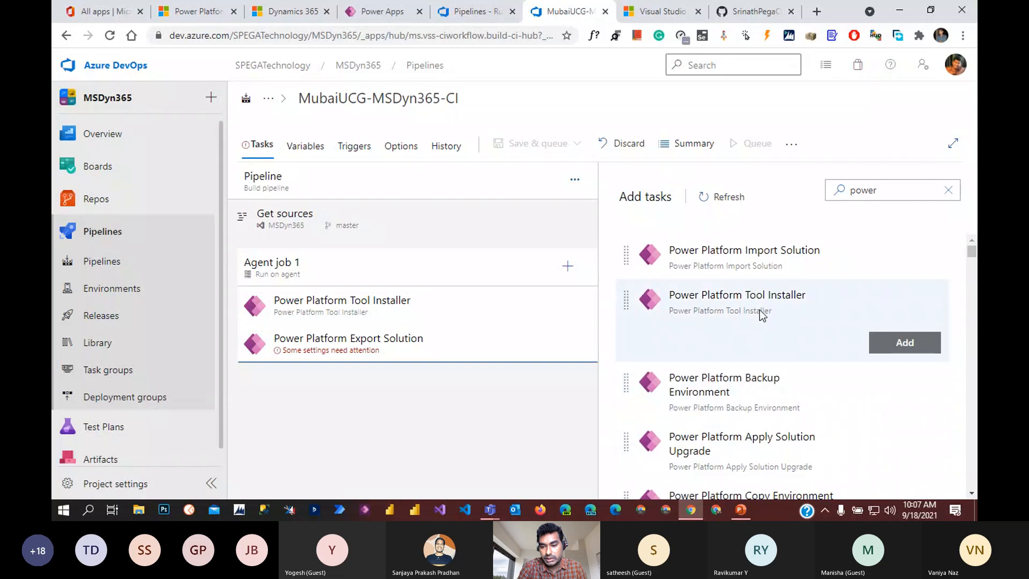
left_click(890, 289)
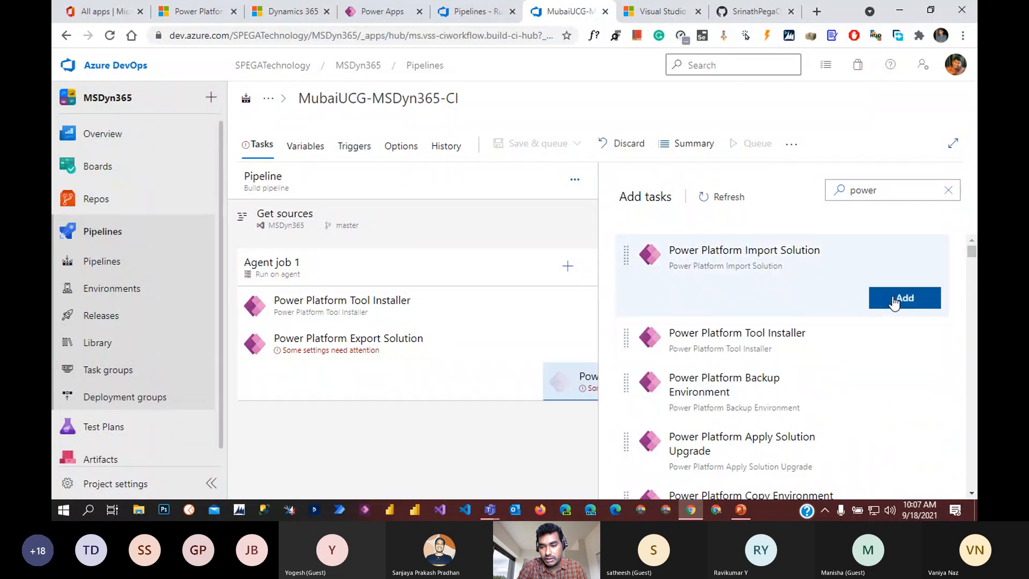
scroll(776, 373, "down", 1)
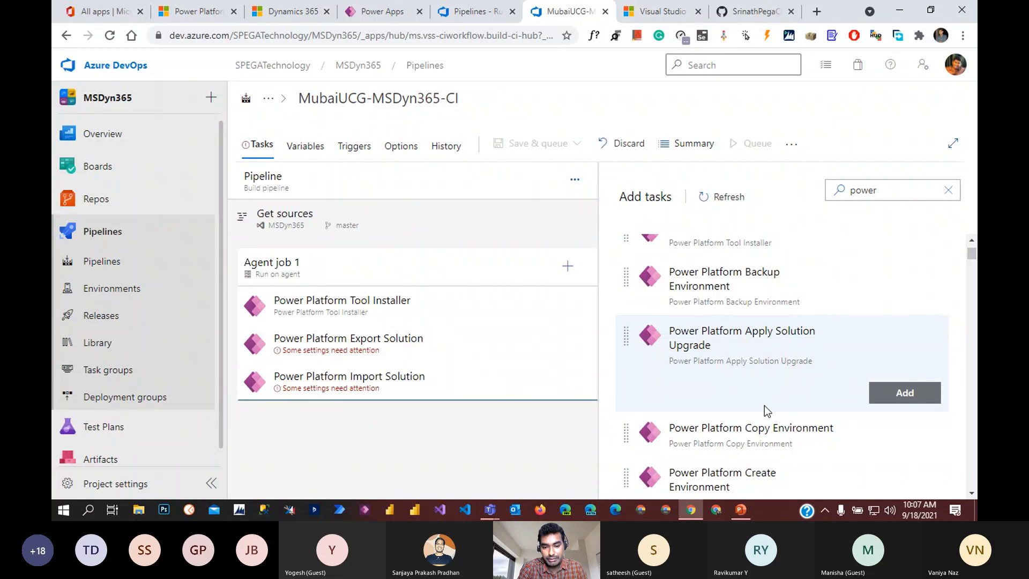
scroll(819, 354, "down", 3)
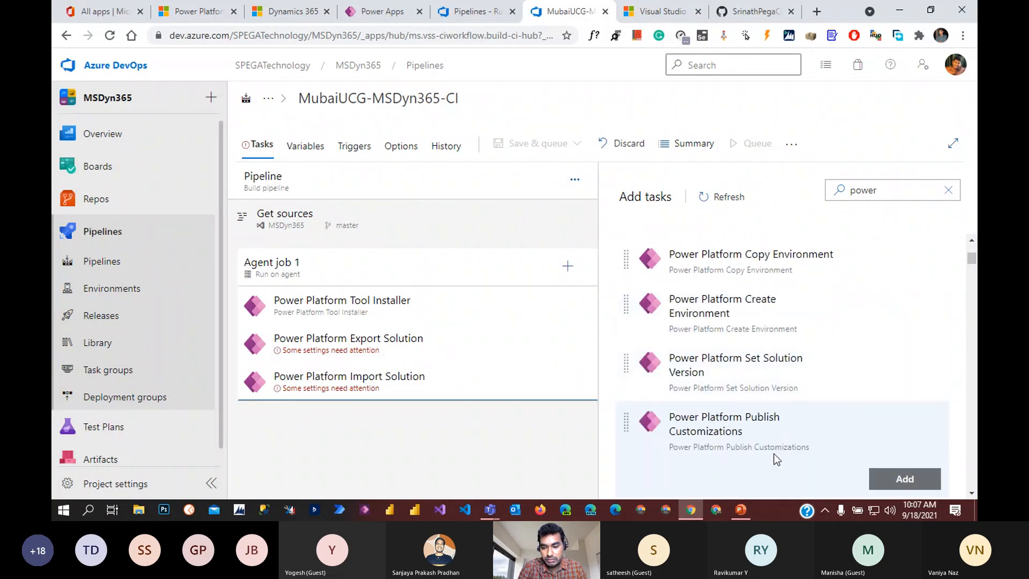
left_click(906, 479)
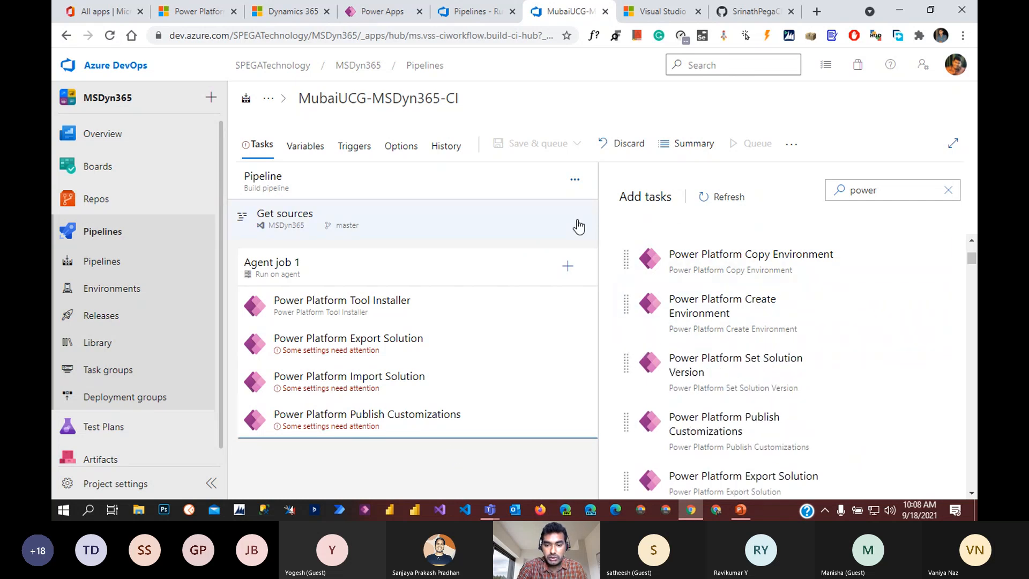
Step: Check Get sources, then open the Power Platform Export Solution task's settings in Agent job 1
left_click(553, 228)
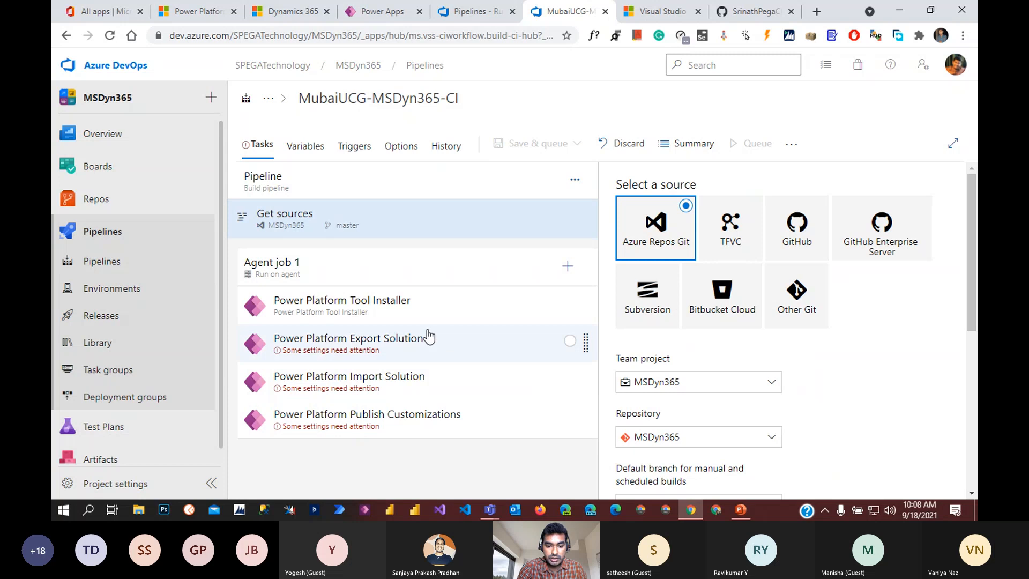
left_click(415, 353)
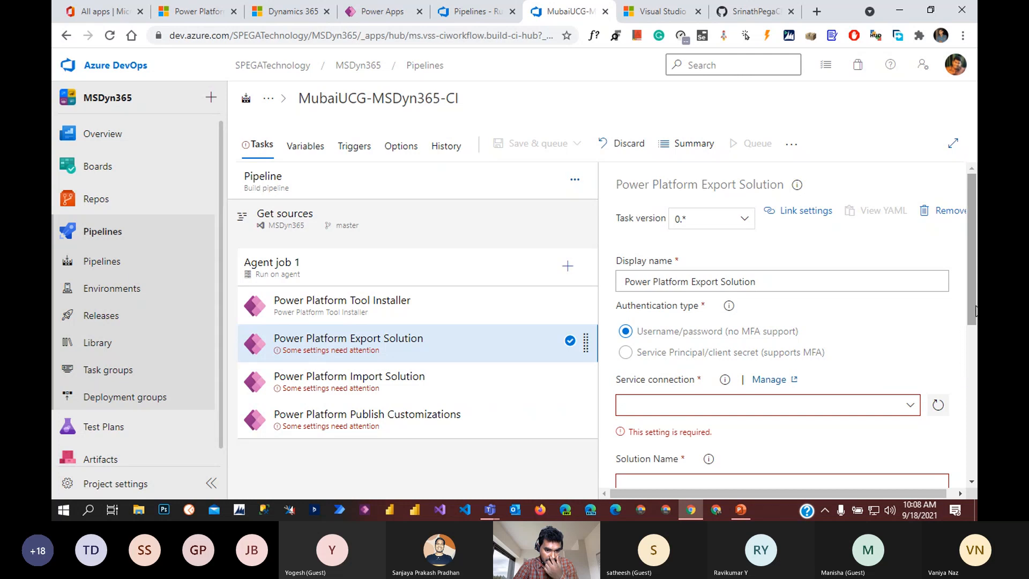
scroll(971, 333, "down", 2)
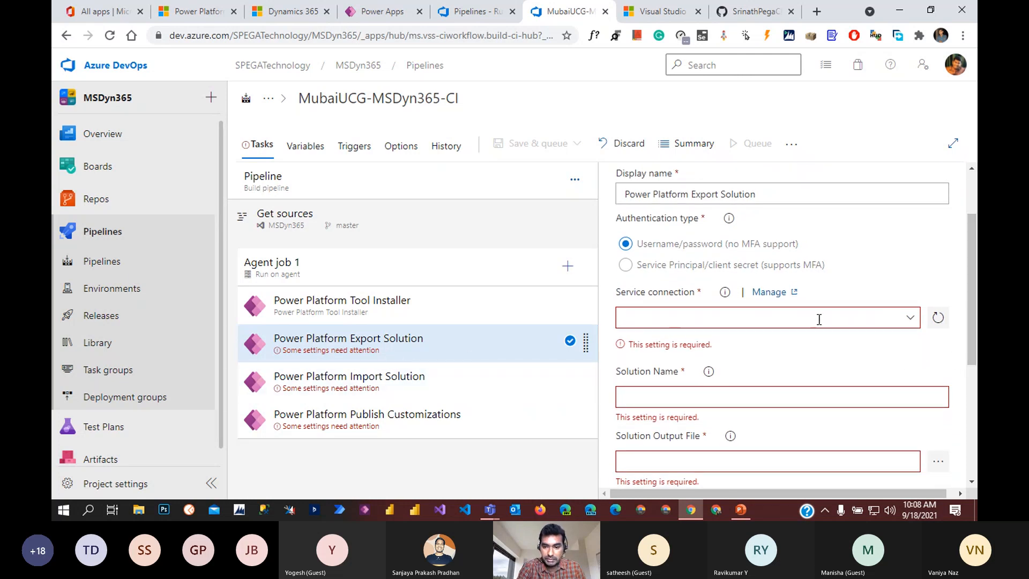
scroll(878, 316, "up", 2)
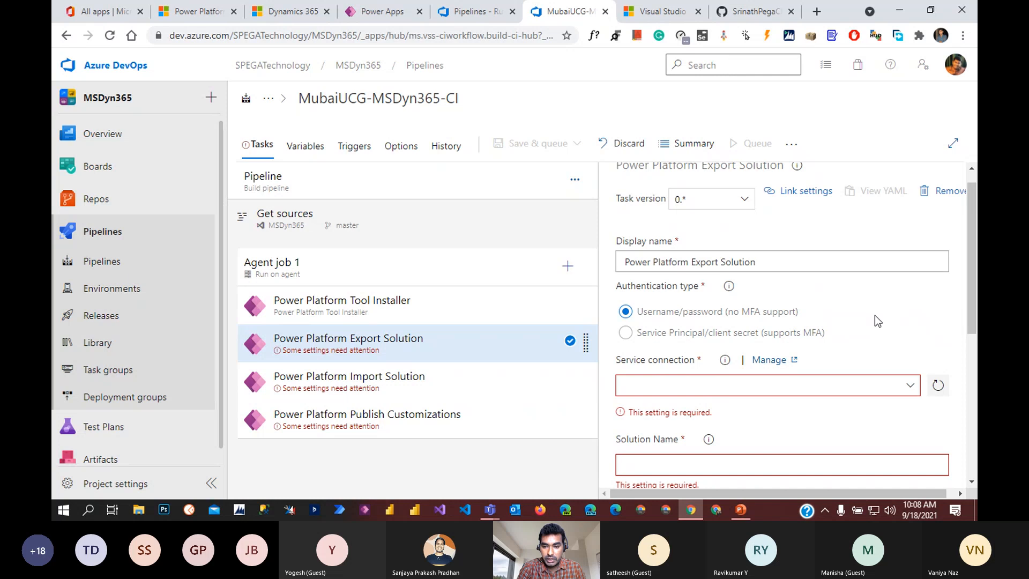
scroll(875, 315, "down", 2)
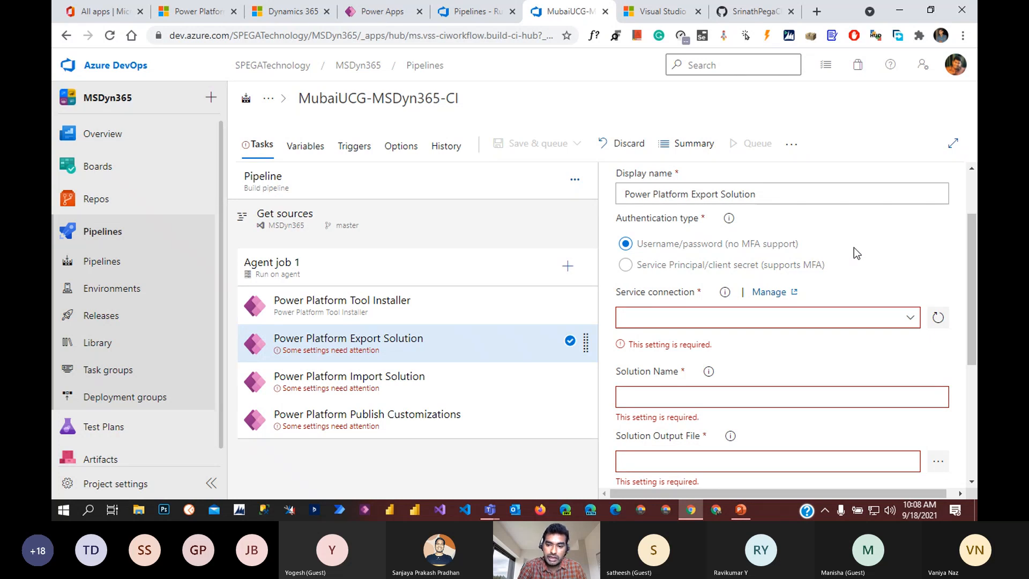
Step: Switch the Export Solution task to Service Principal/client secret and review the service connections without choosing one
left_click(625, 265)
left_click(885, 318)
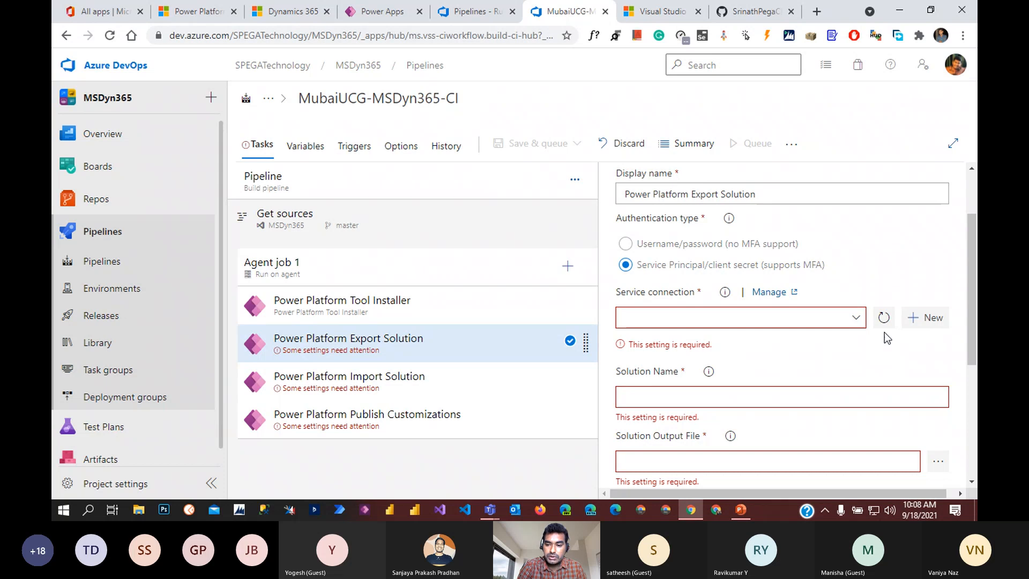
left_click(857, 318)
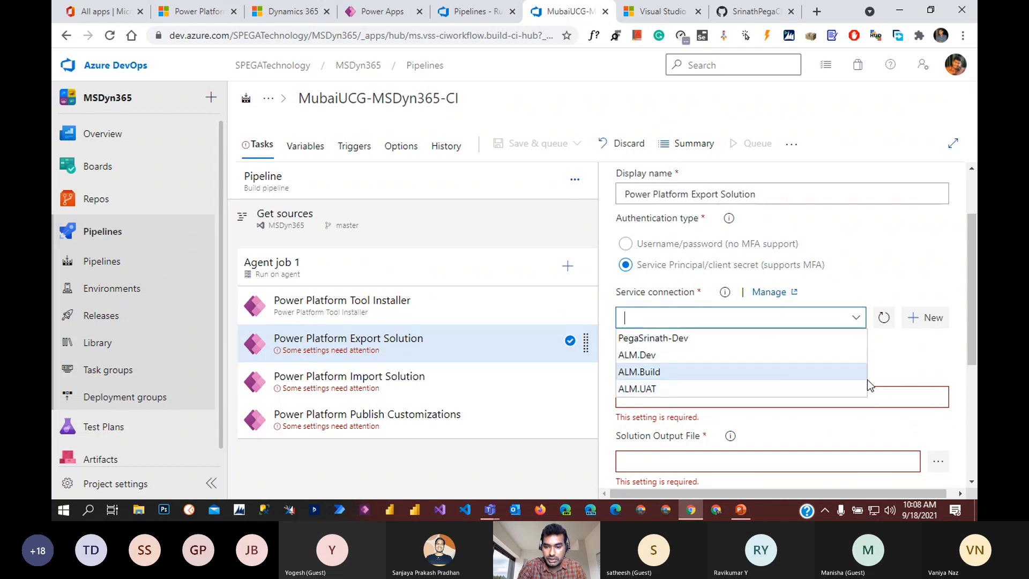
left_click(907, 371)
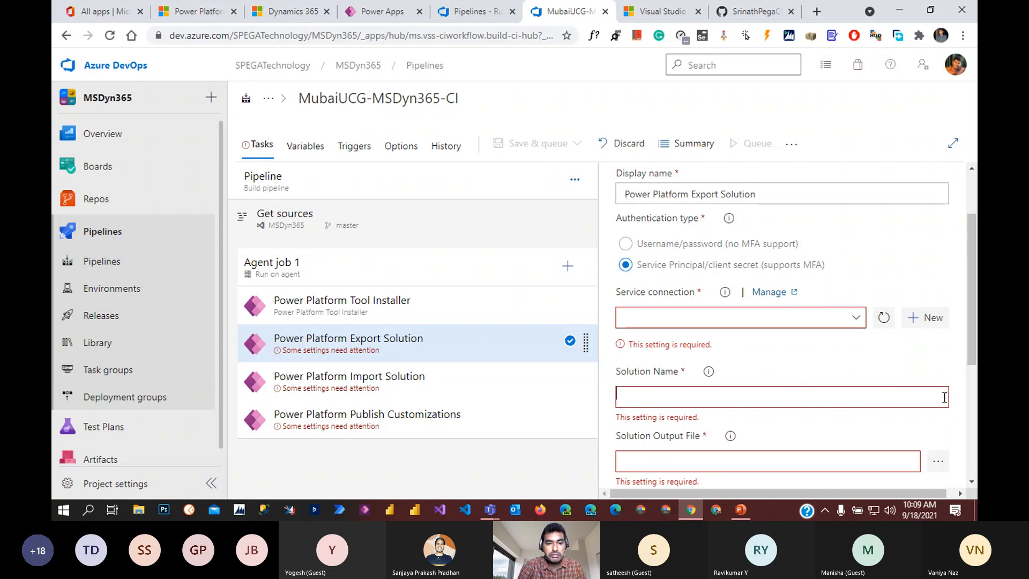
Step: Open the Microsoft 365 admin center from All apps and expand the navigation to Admin centers
left_click(112, 10)
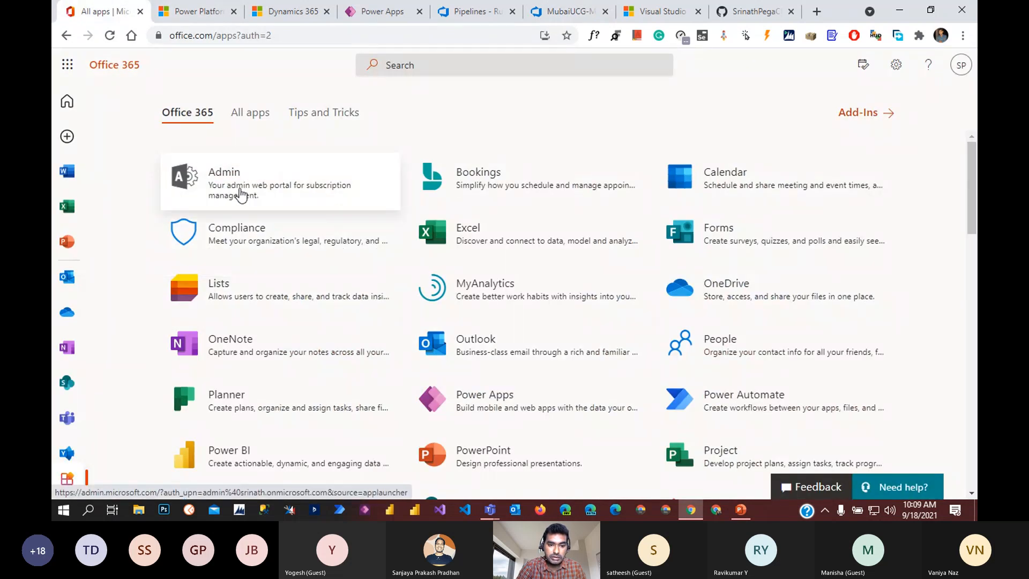
left_click(268, 192)
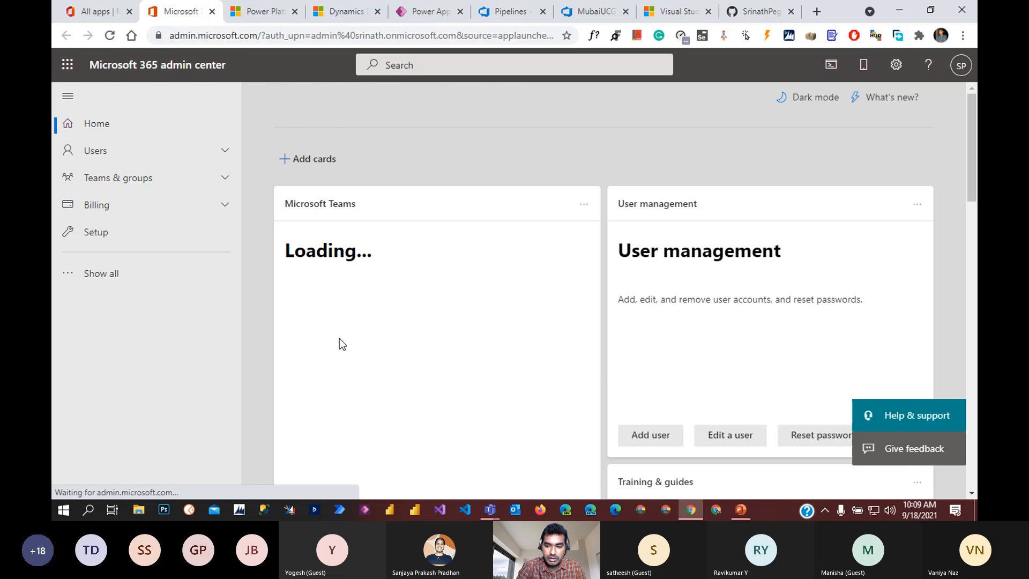
left_click(112, 278)
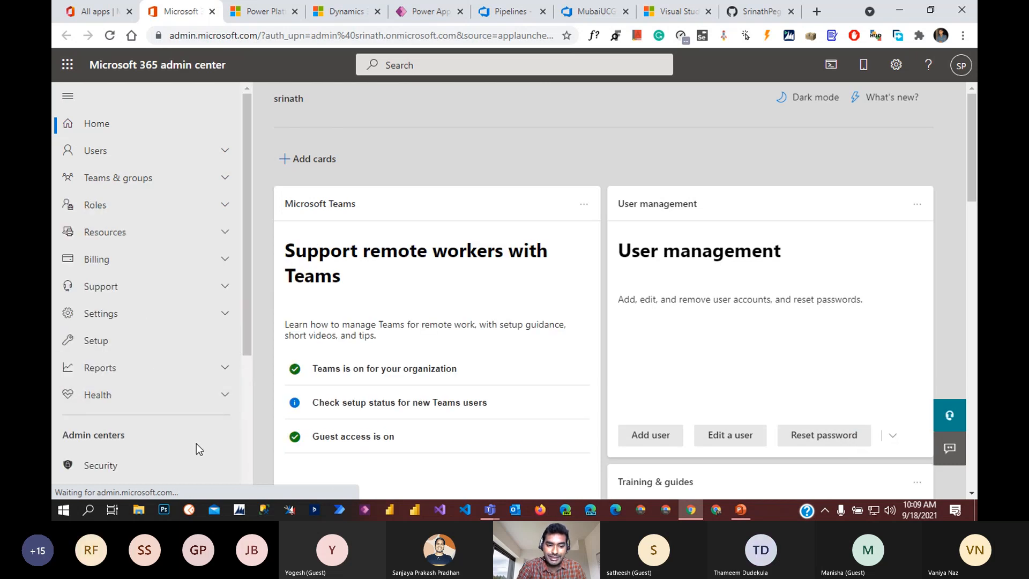
scroll(196, 449, "down", 3)
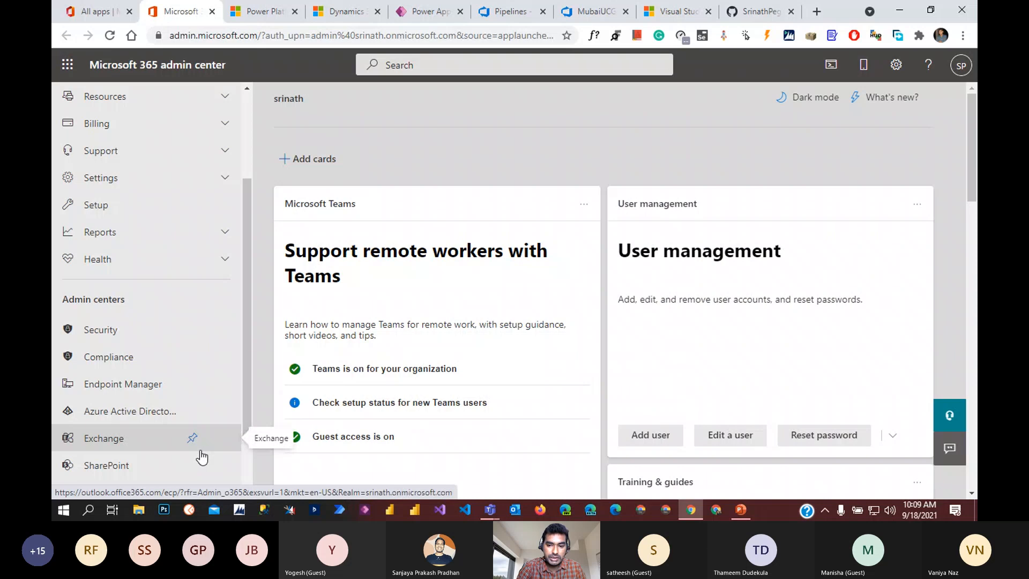
Step: Launch the Azure Active Directory admin center and choose the admin account on its sign-in page
left_click(131, 415)
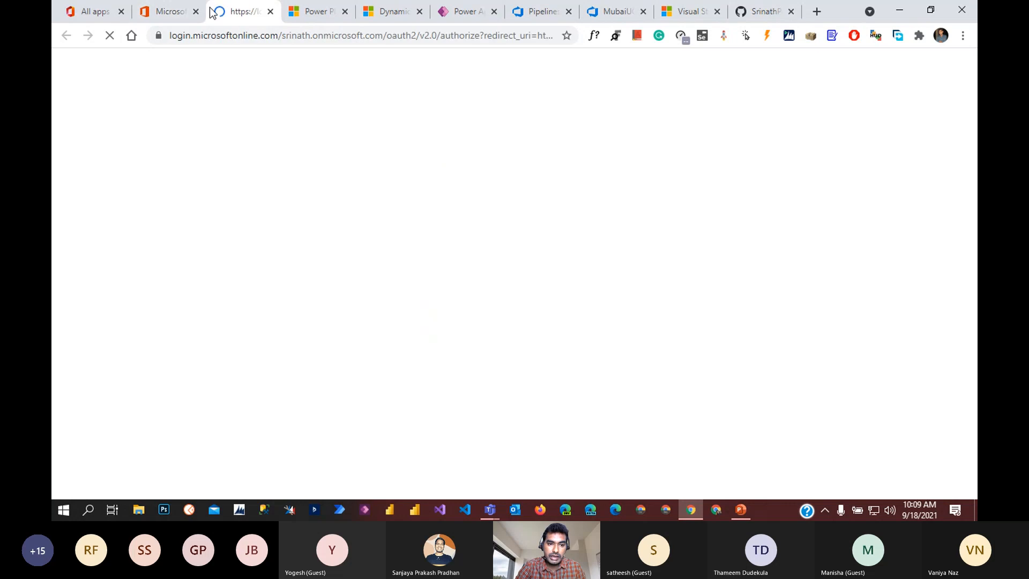
left_click(182, 11)
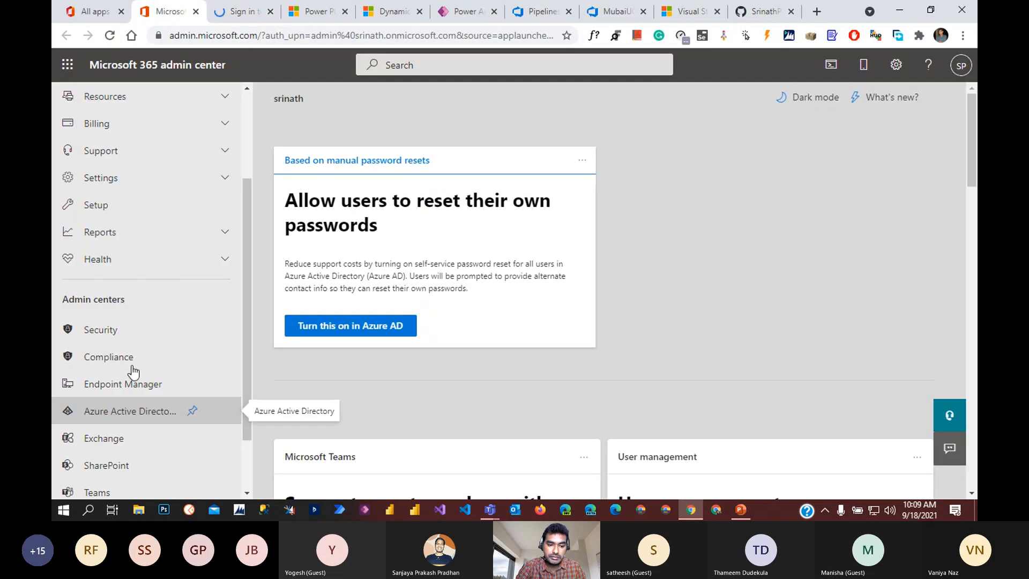
left_click(241, 12)
left_click(481, 224)
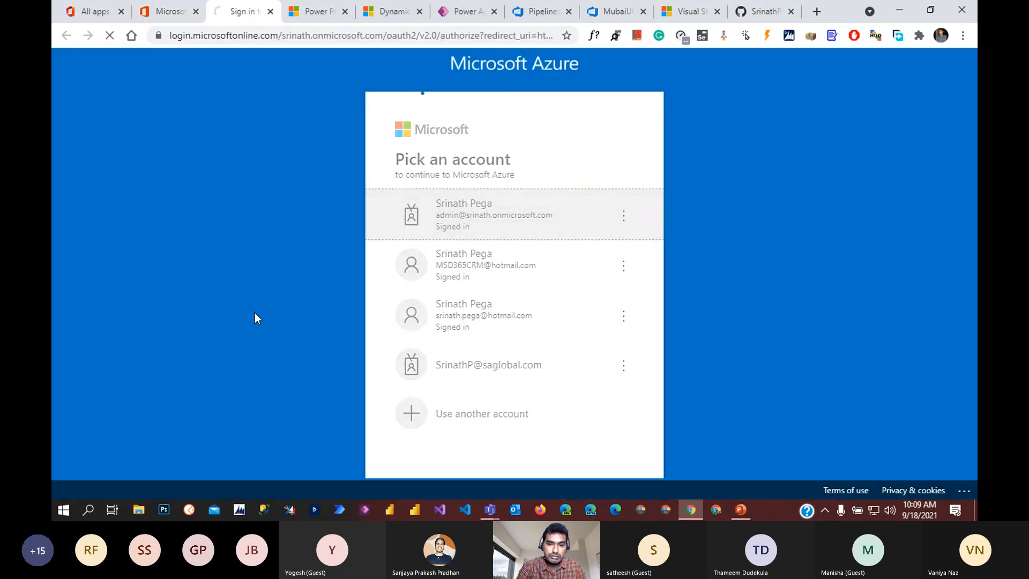